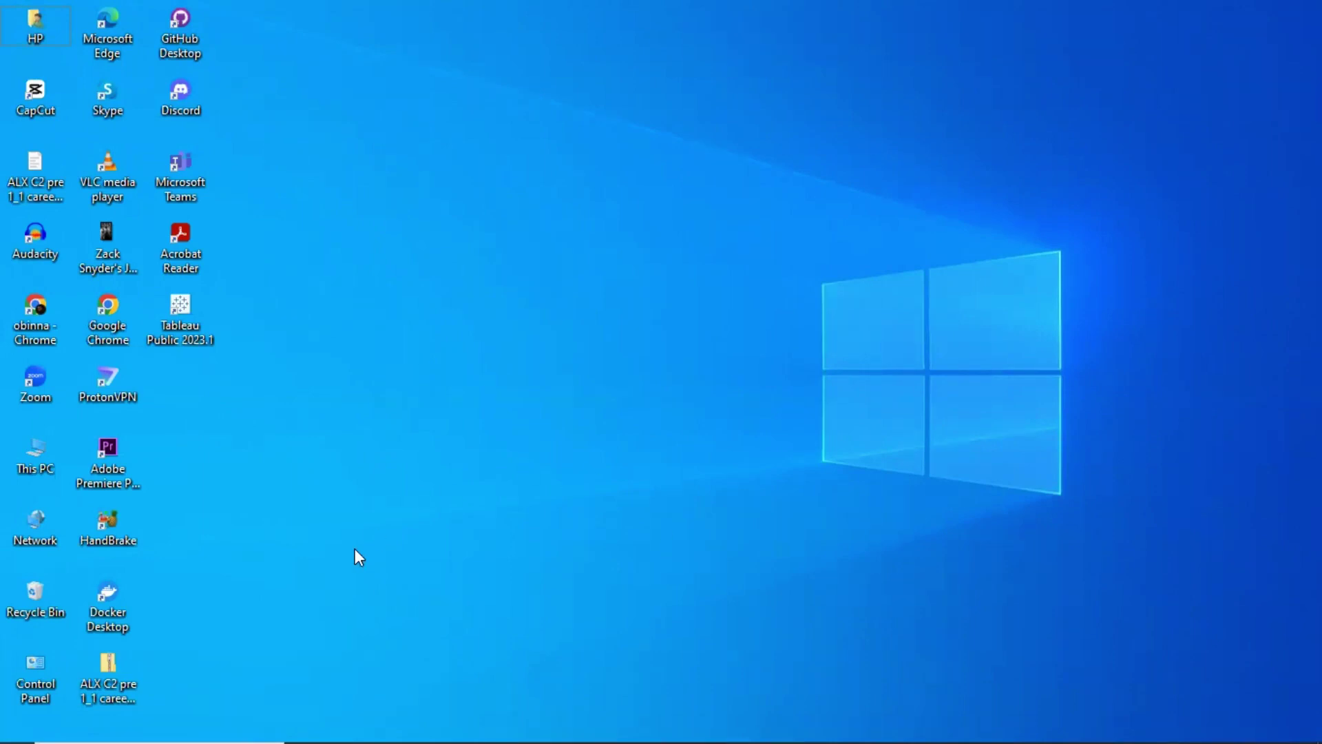
Step: Search Windows for Word and Excel, then close the search panel
{"action": "mouse_move", "coordinate": [237, 716]}
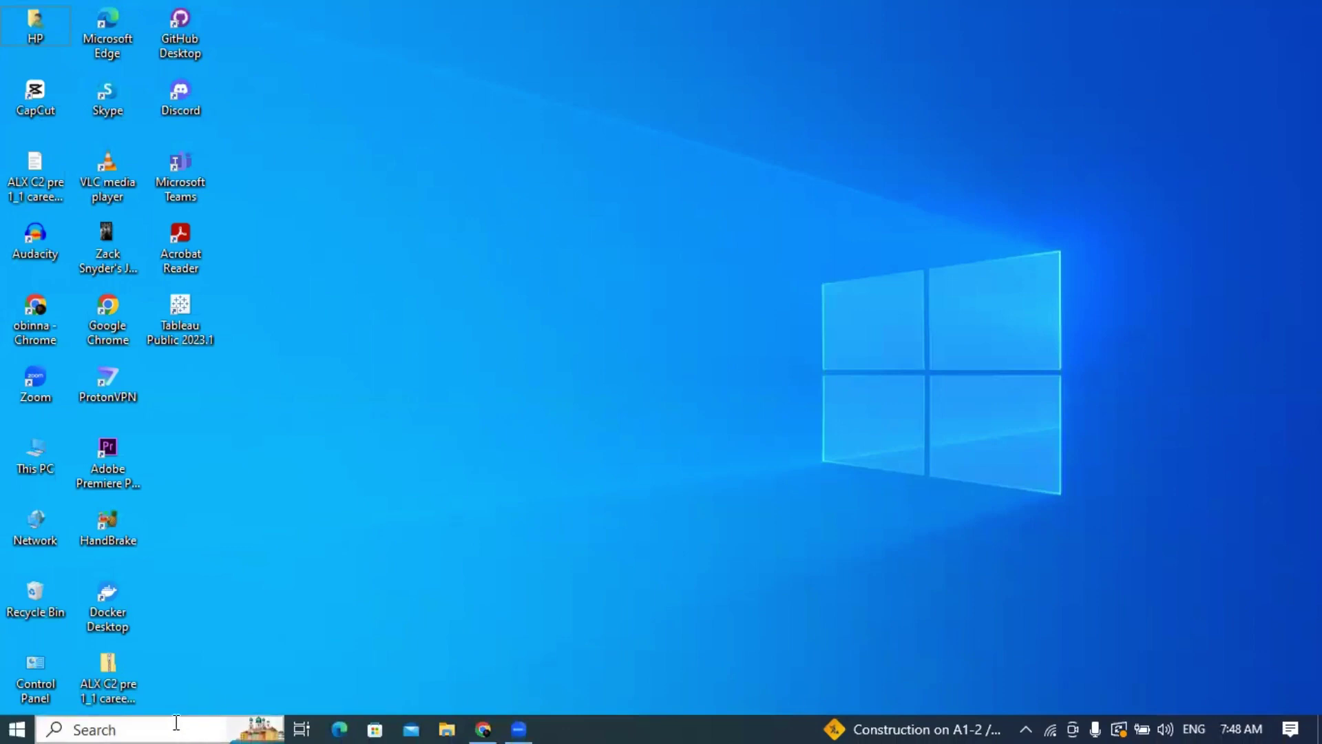
{"action": "left_click", "coordinate": [176, 722]}
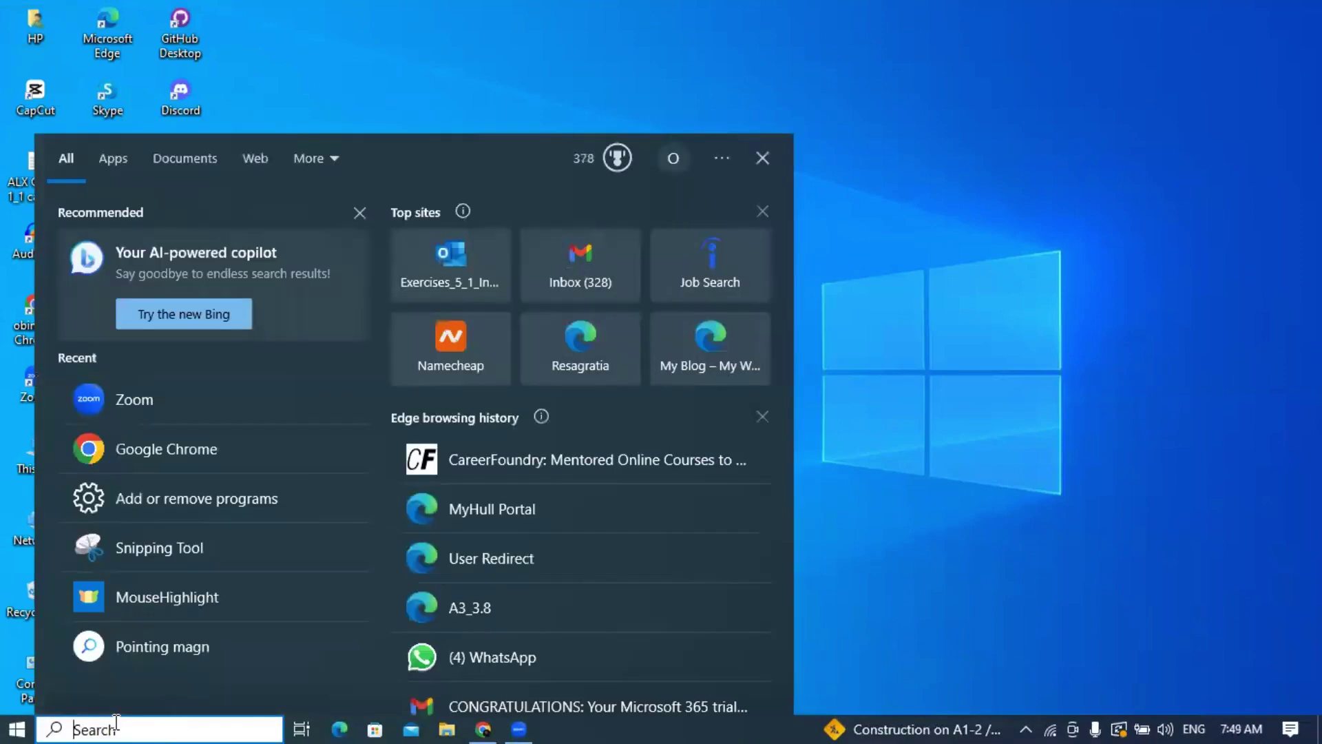
{"action": "type", "text": "Word"}
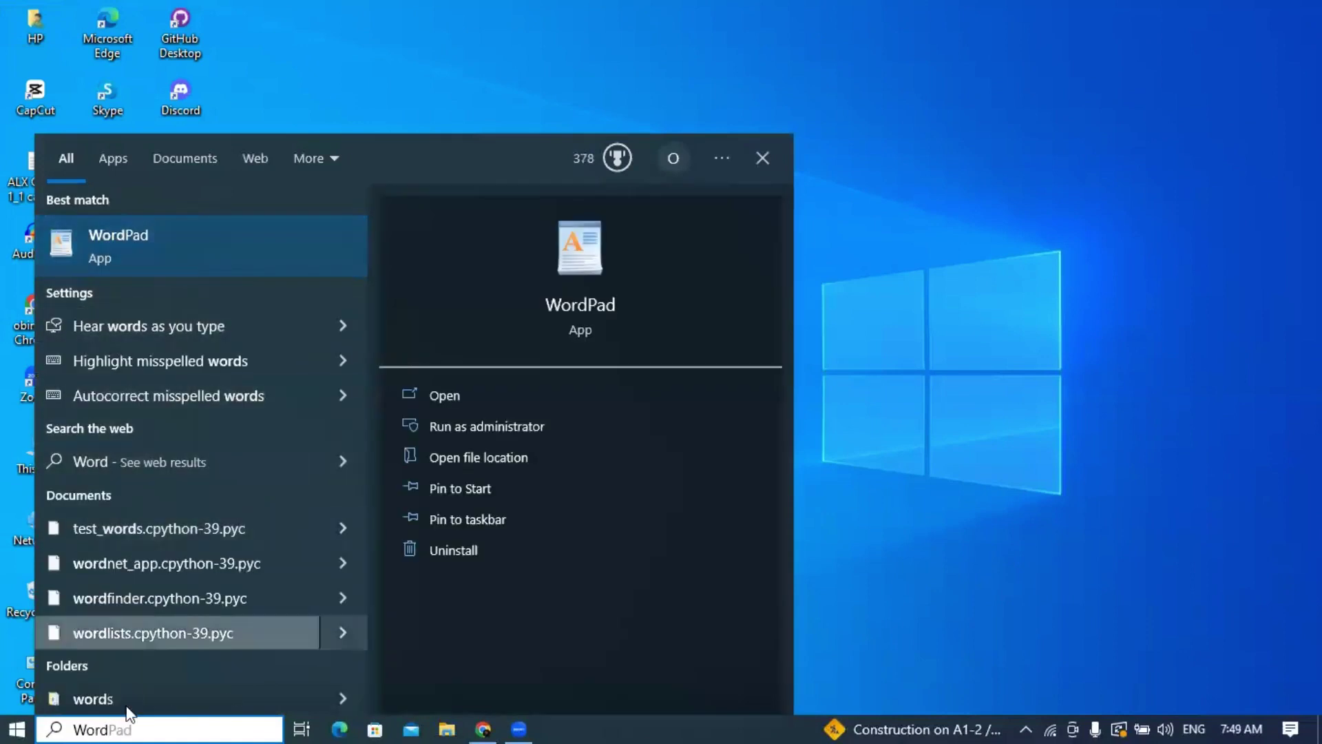
{"action": "left_click", "coordinate": [97, 728]}
{"action": "type", "text": "eXCE"}
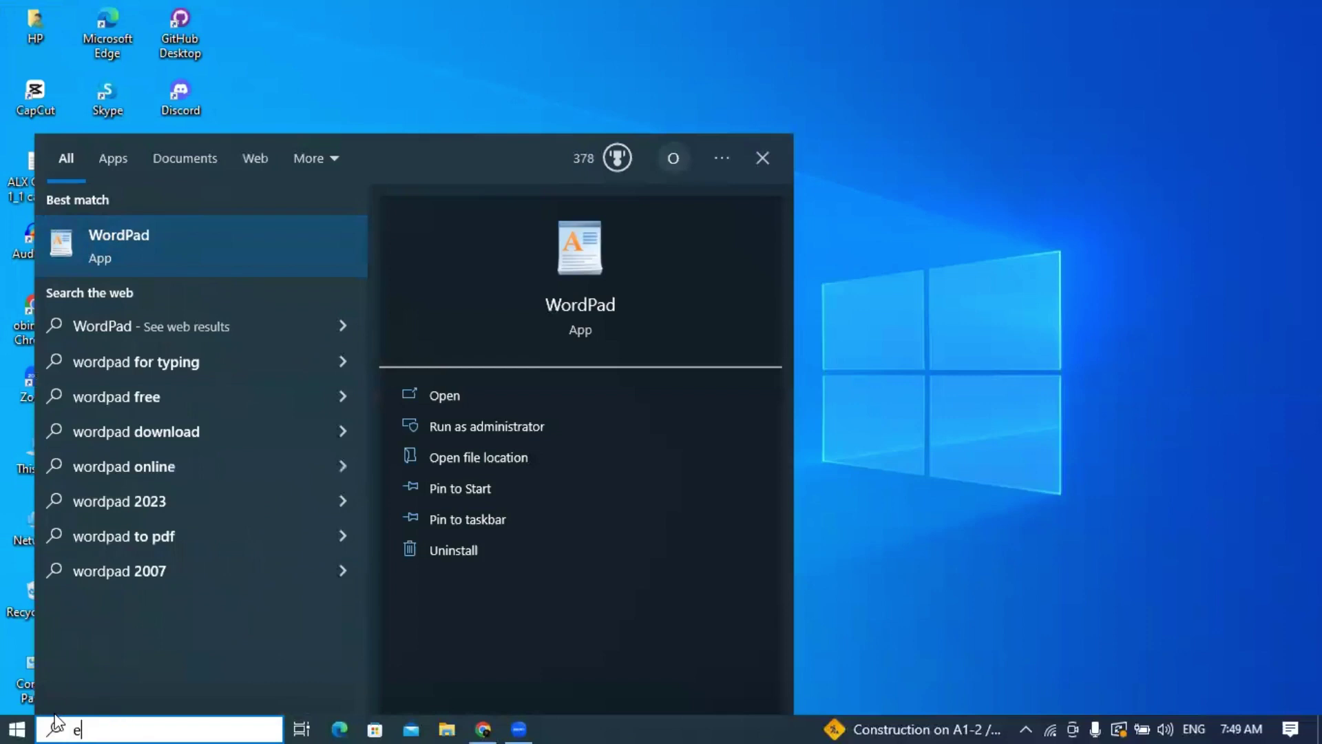
{"action": "key", "text": "BackSpace"}
{"action": "key", "text": "BackSpace"}
{"action": "key", "text": "BackSpace"}
{"action": "key", "text": "BackSpace"}
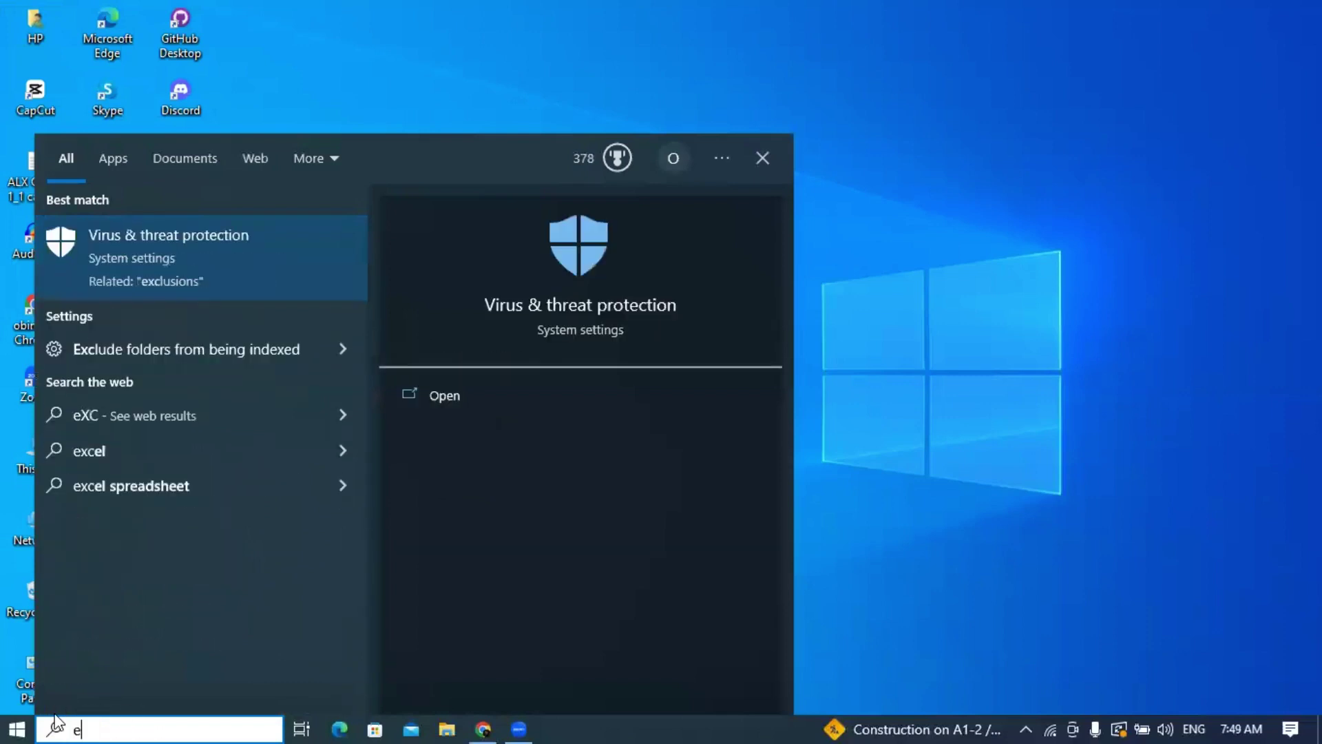
{"action": "type", "text": "Excel"}
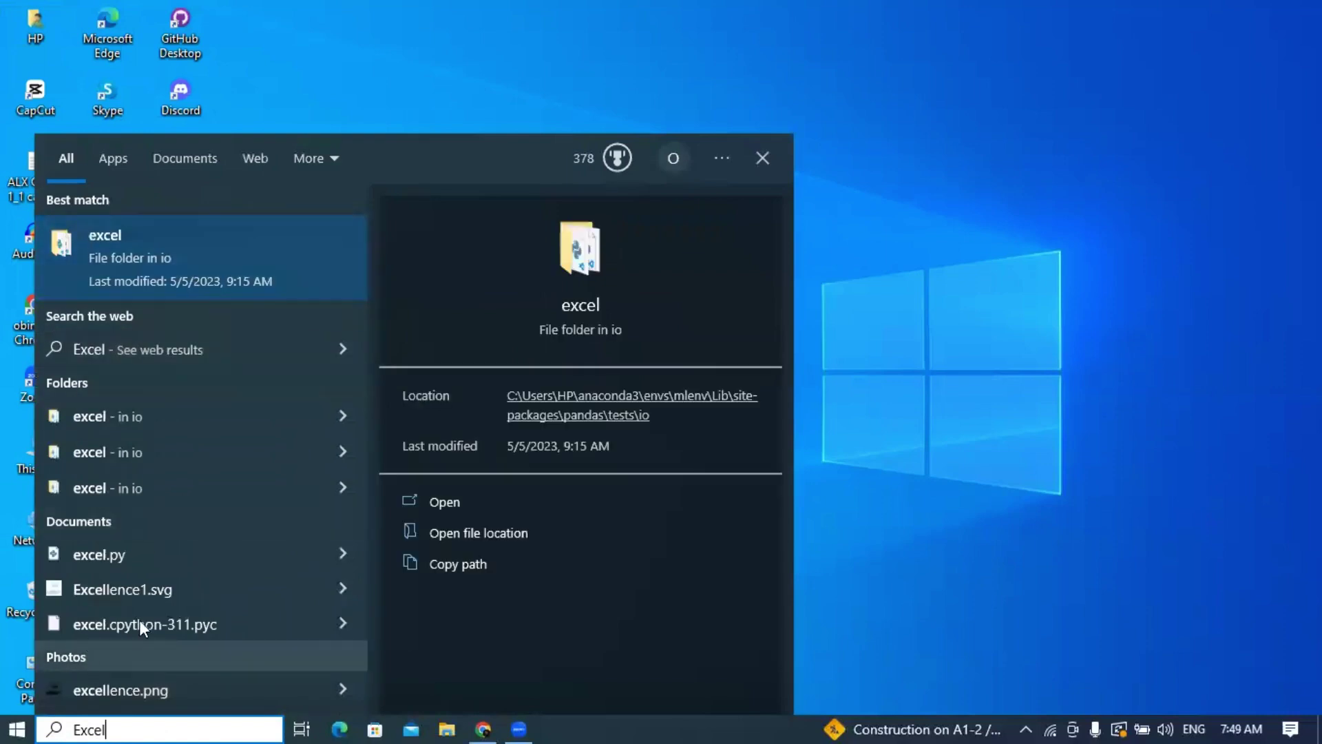
{"action": "left_click", "coordinate": [865, 516]}
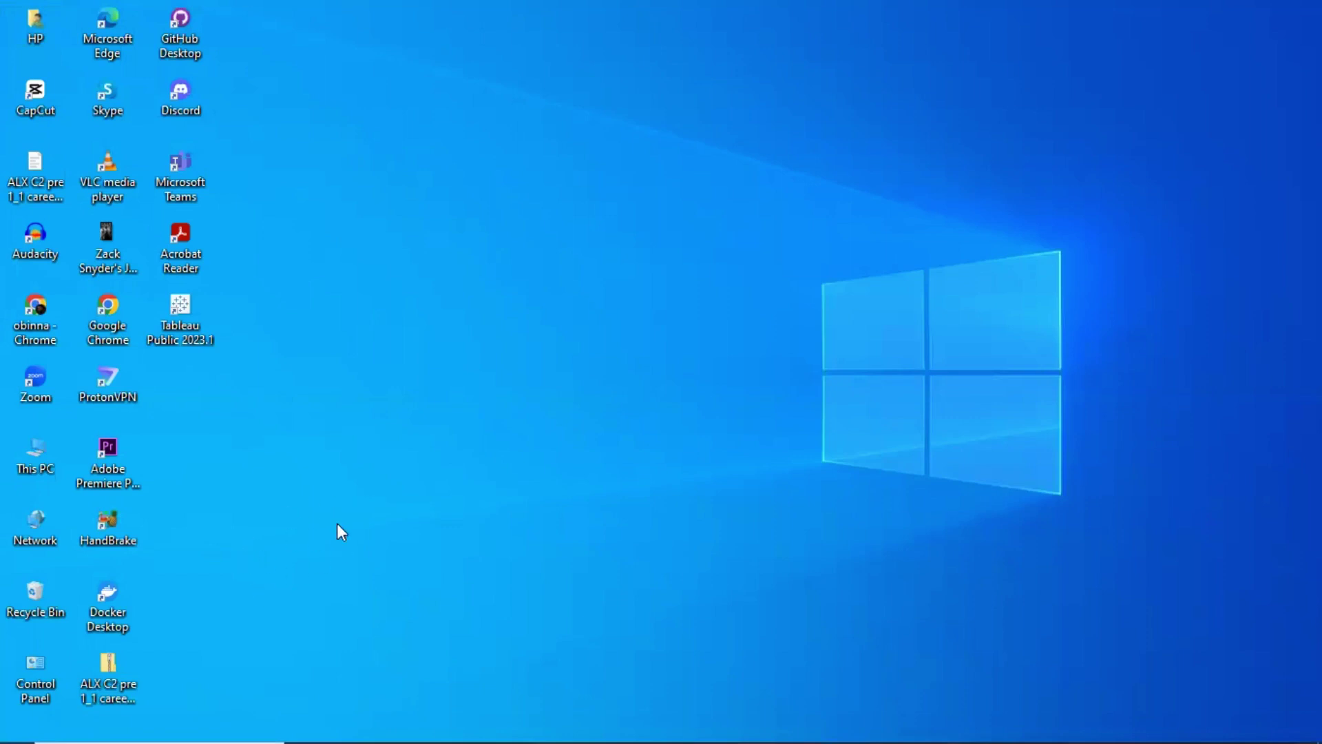
Step: Look for Microsoft Office under Add or remove programs, then close Settings
{"action": "left_click", "coordinate": [131, 722]}
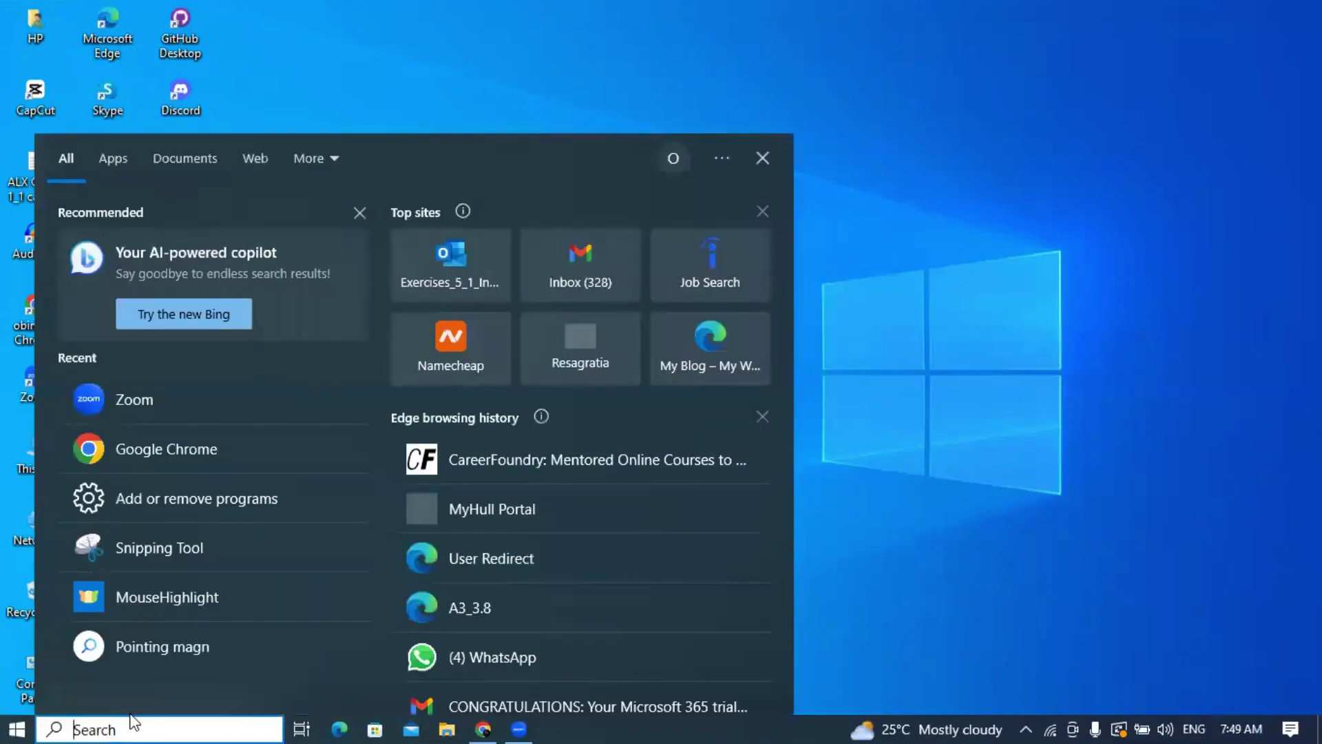
{"action": "type", "text": "add or"}
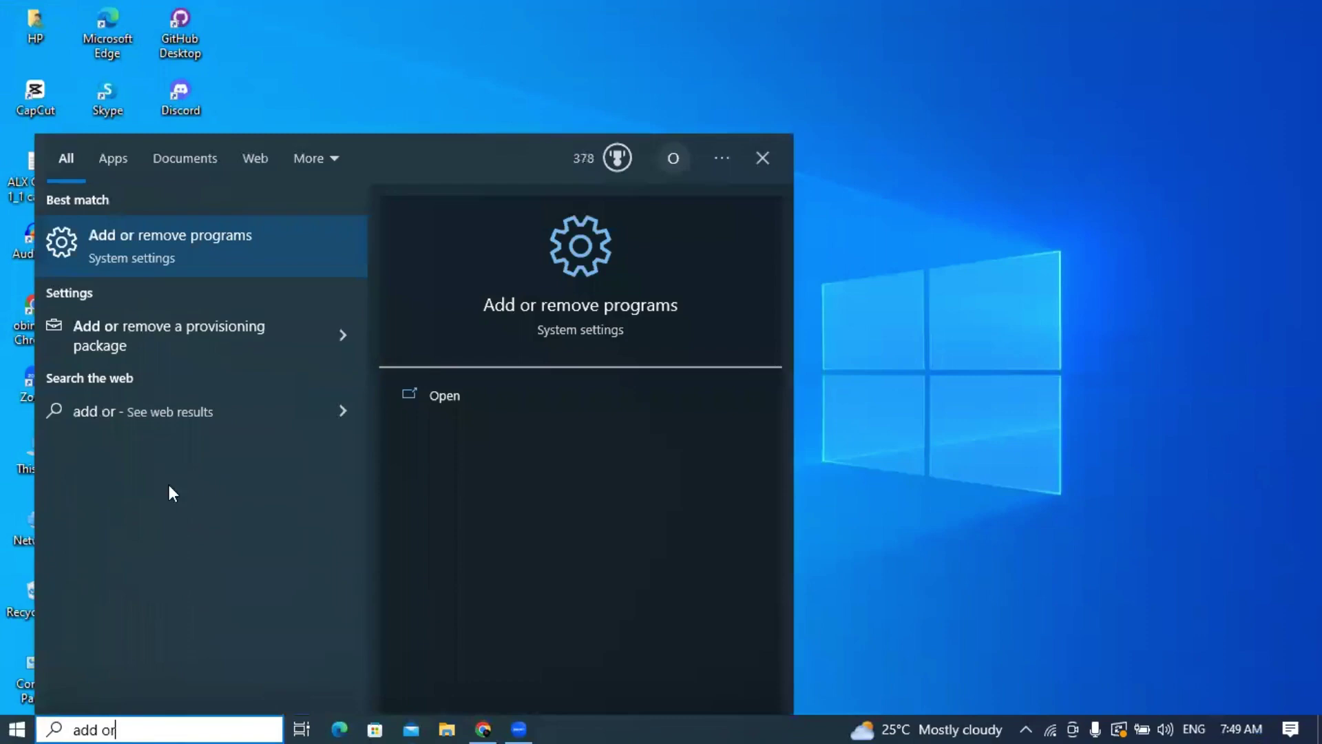
{"action": "left_click", "coordinate": [179, 249]}
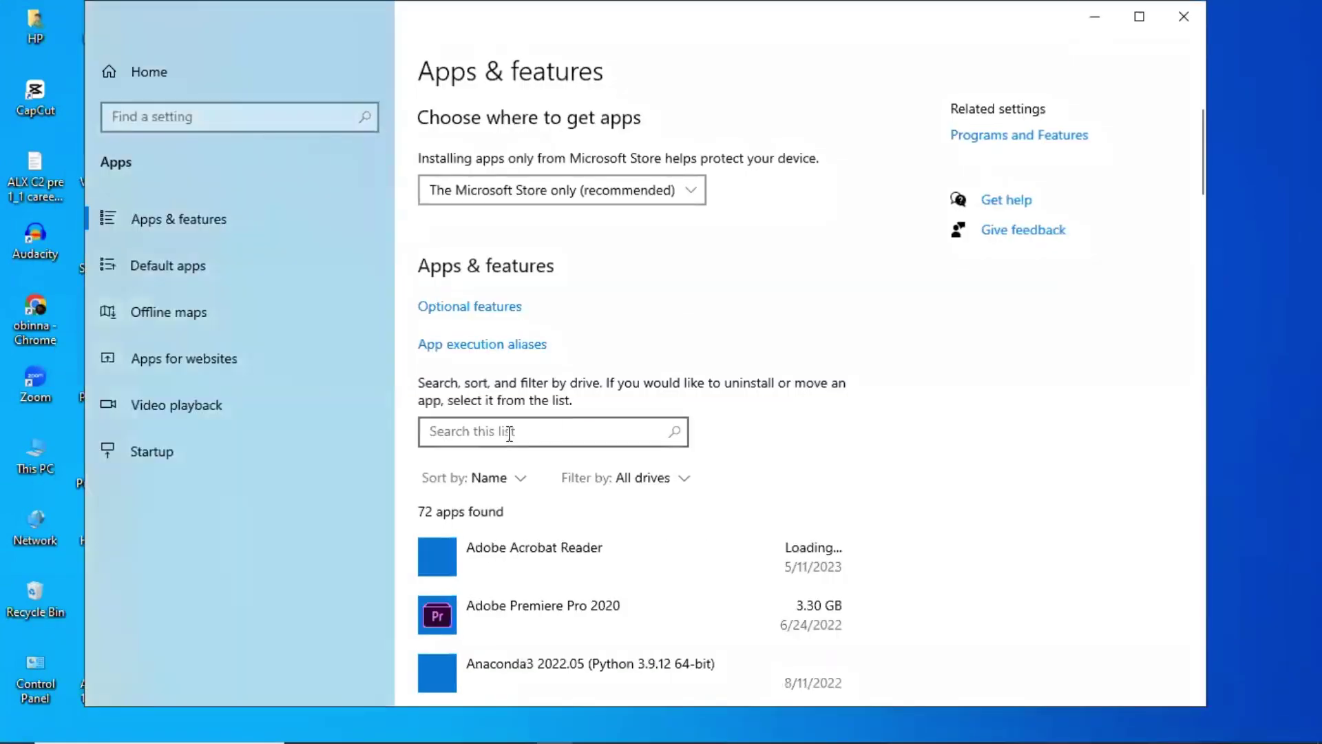
{"action": "left_click", "coordinate": [509, 432]}
{"action": "type", "text": "Mic"}
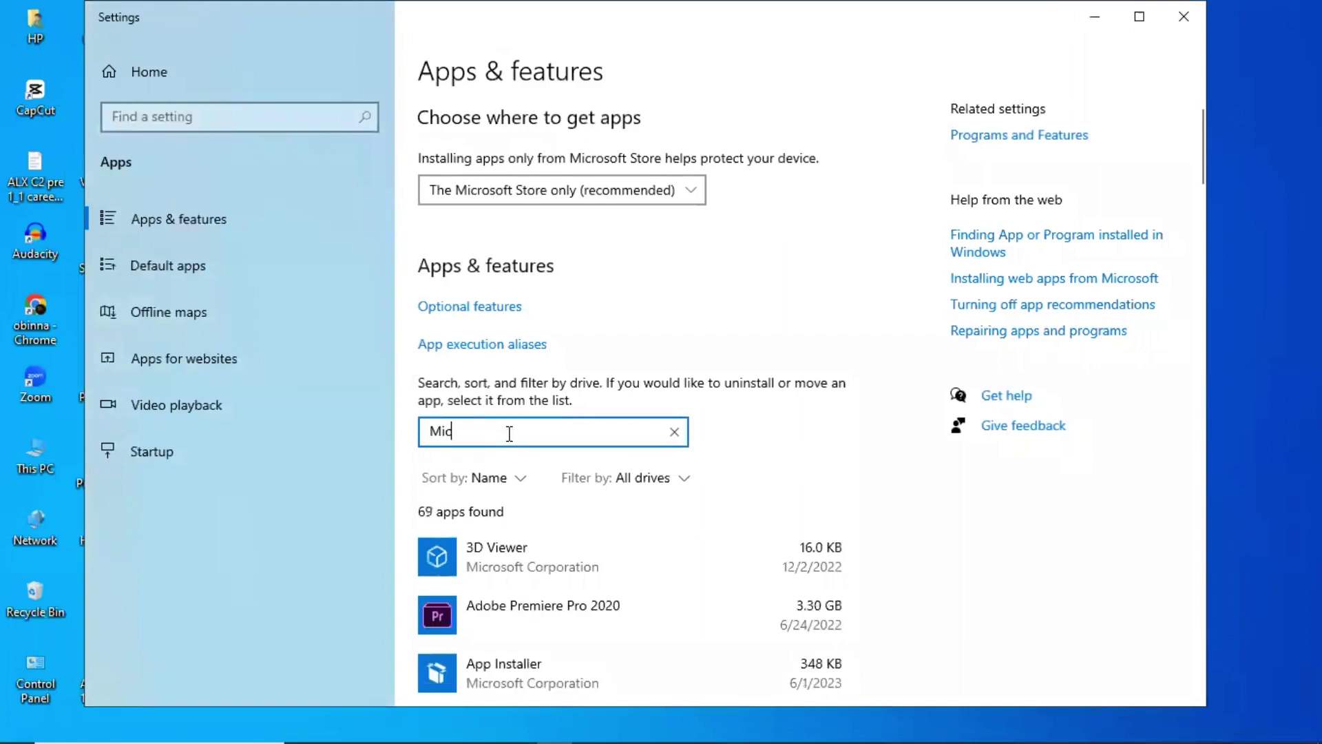
{"action": "type", "text": "rosoft "}
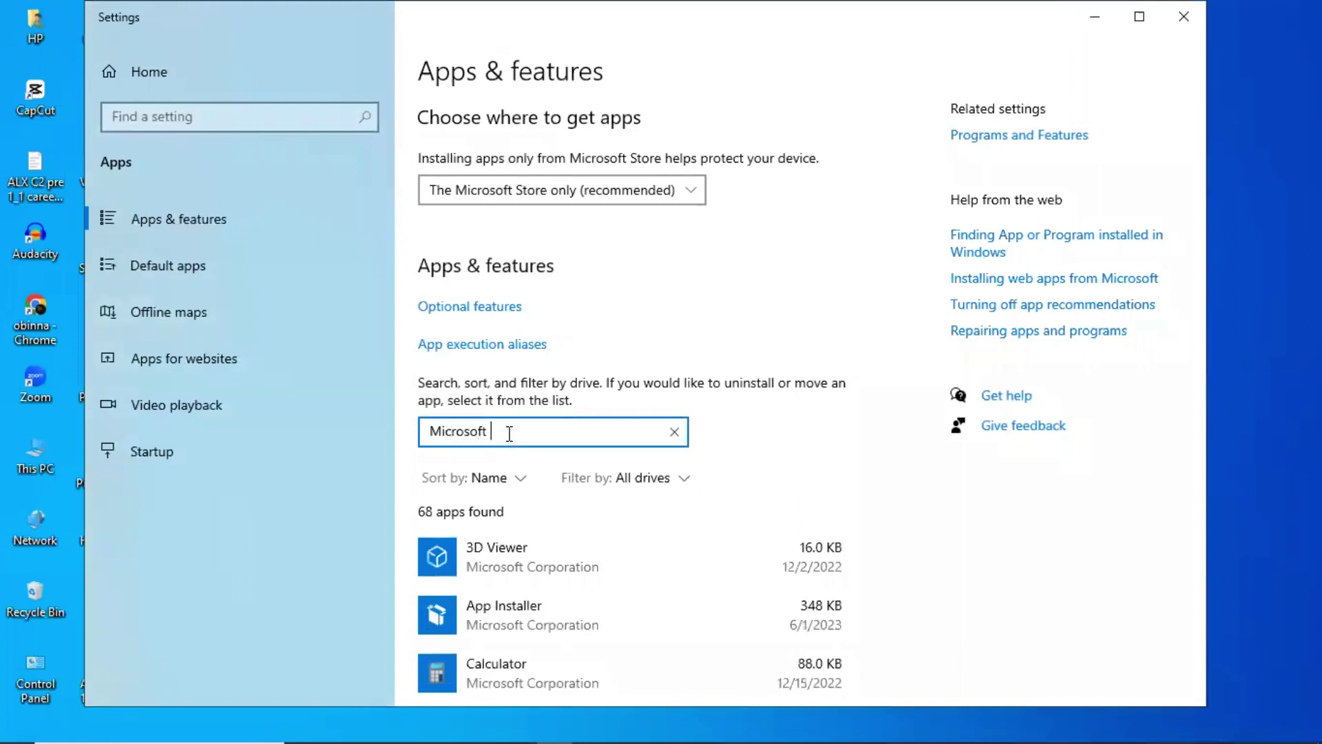
{"action": "type", "text": "Off"}
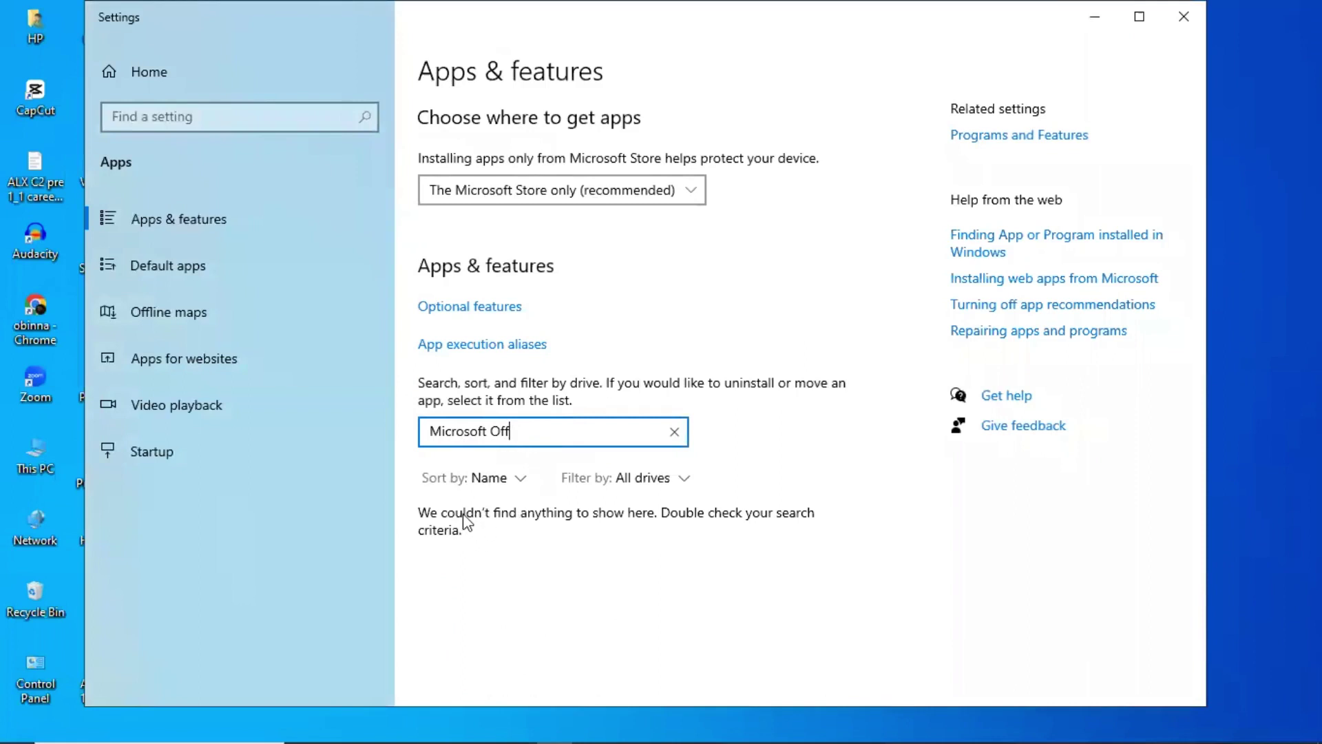
{"action": "key", "text": "BackSpace"}
{"action": "key", "text": "BackSpace"}
{"action": "key", "text": "BackSpace"}
{"action": "key", "text": "BackSpace"}
{"action": "key", "text": "BackSpace"}
{"action": "key", "text": "BackSpace"}
{"action": "key", "text": "BackSpace"}
{"action": "key", "text": "BackSpace"}
{"action": "key", "text": "BackSpace"}
{"action": "key", "text": "BackSpace"}
{"action": "key", "text": "BackSpace"}
{"action": "key", "text": "BackSpace"}
{"action": "key", "text": "BackSpace"}
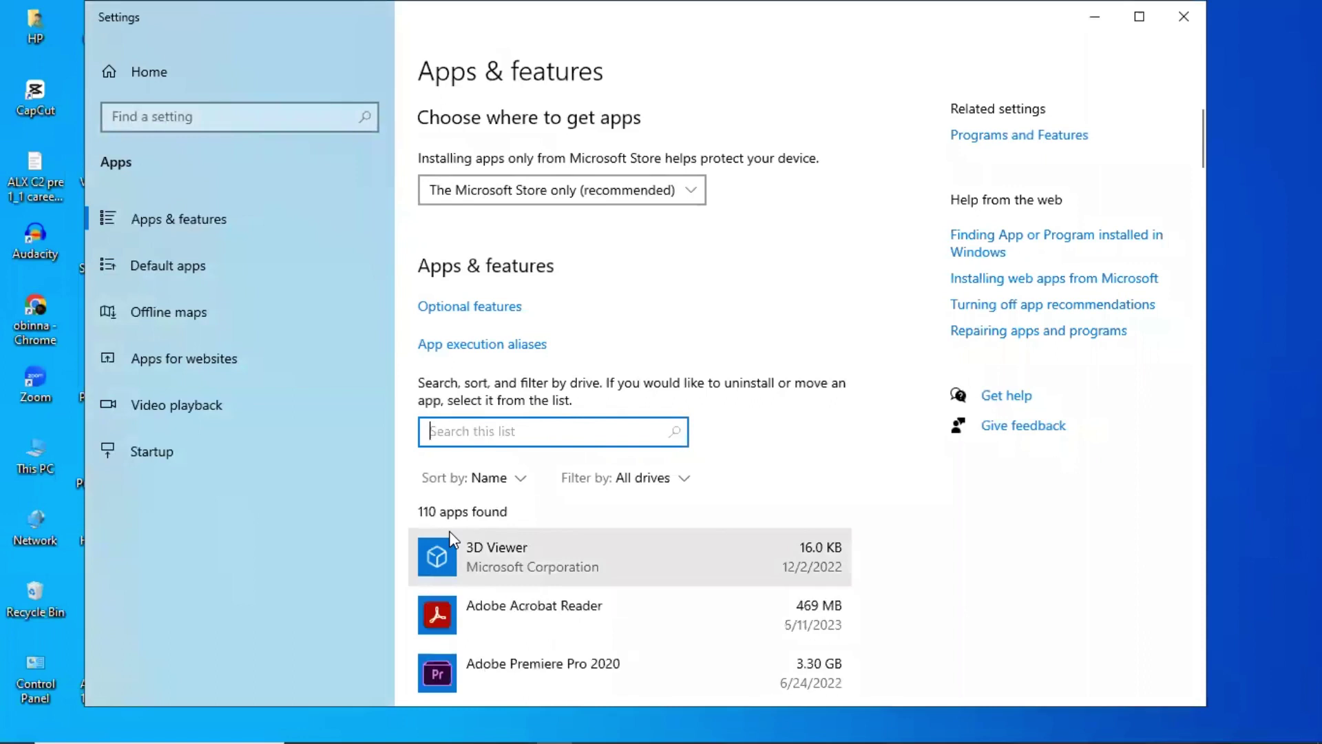
{"action": "left_click", "coordinate": [543, 564]}
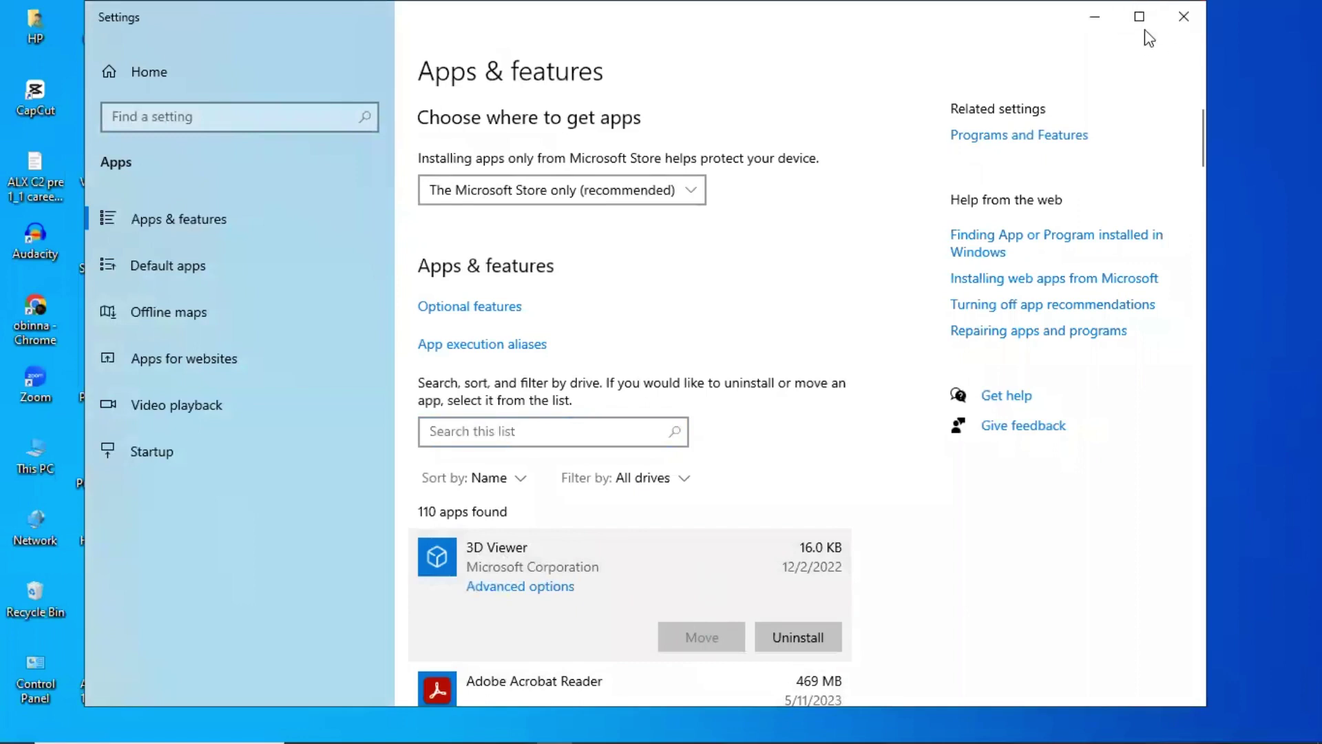
{"action": "left_click", "coordinate": [1185, 24]}
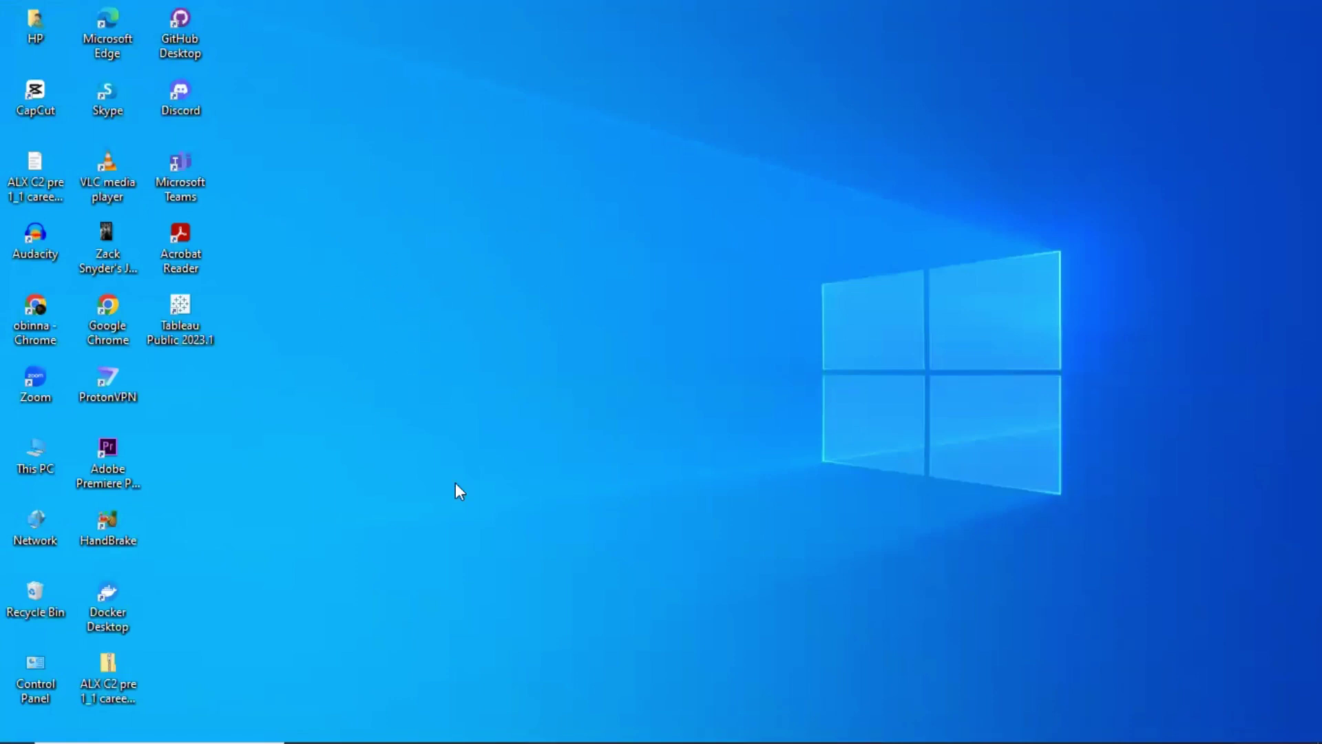
Step: Search Google in Chrome for 'microsoft developer program' and open the Microsoft 365 Dev Center result
{"action": "mouse_move", "coordinate": [565, 740]}
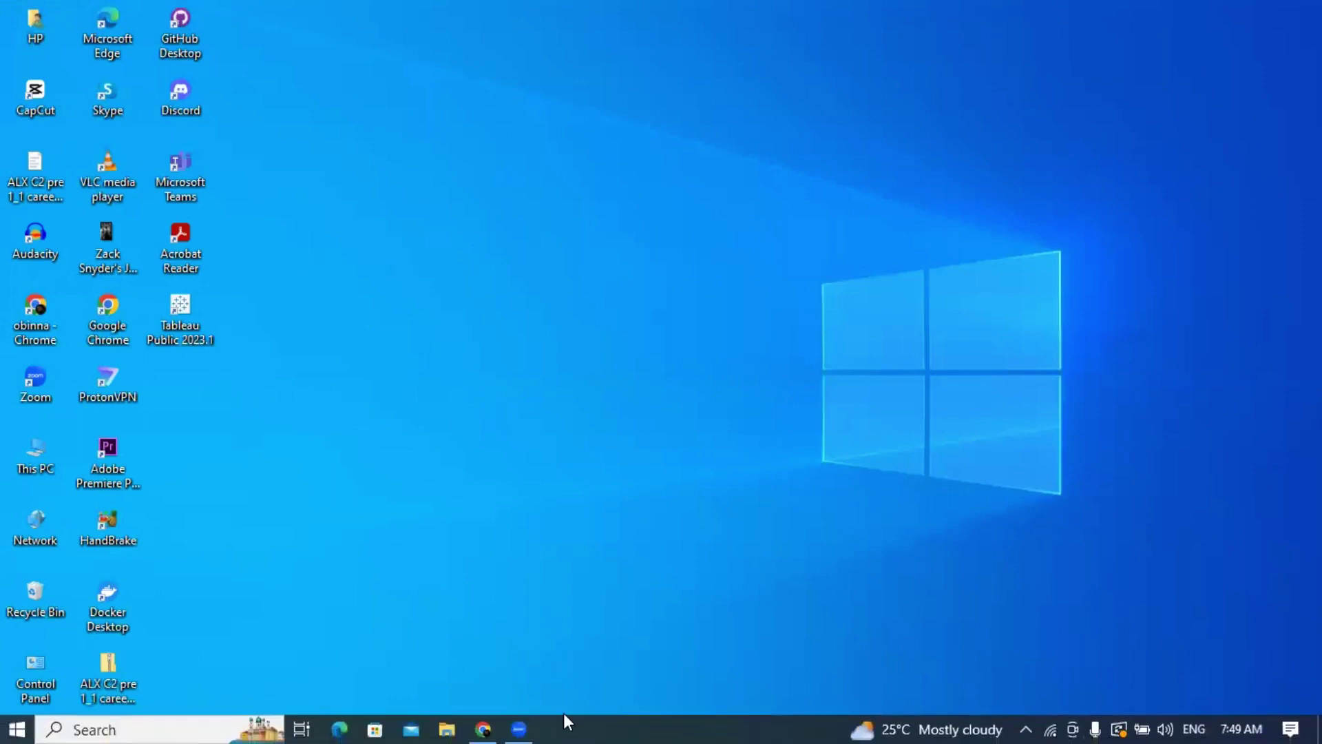
{"action": "mouse_move", "coordinate": [484, 721]}
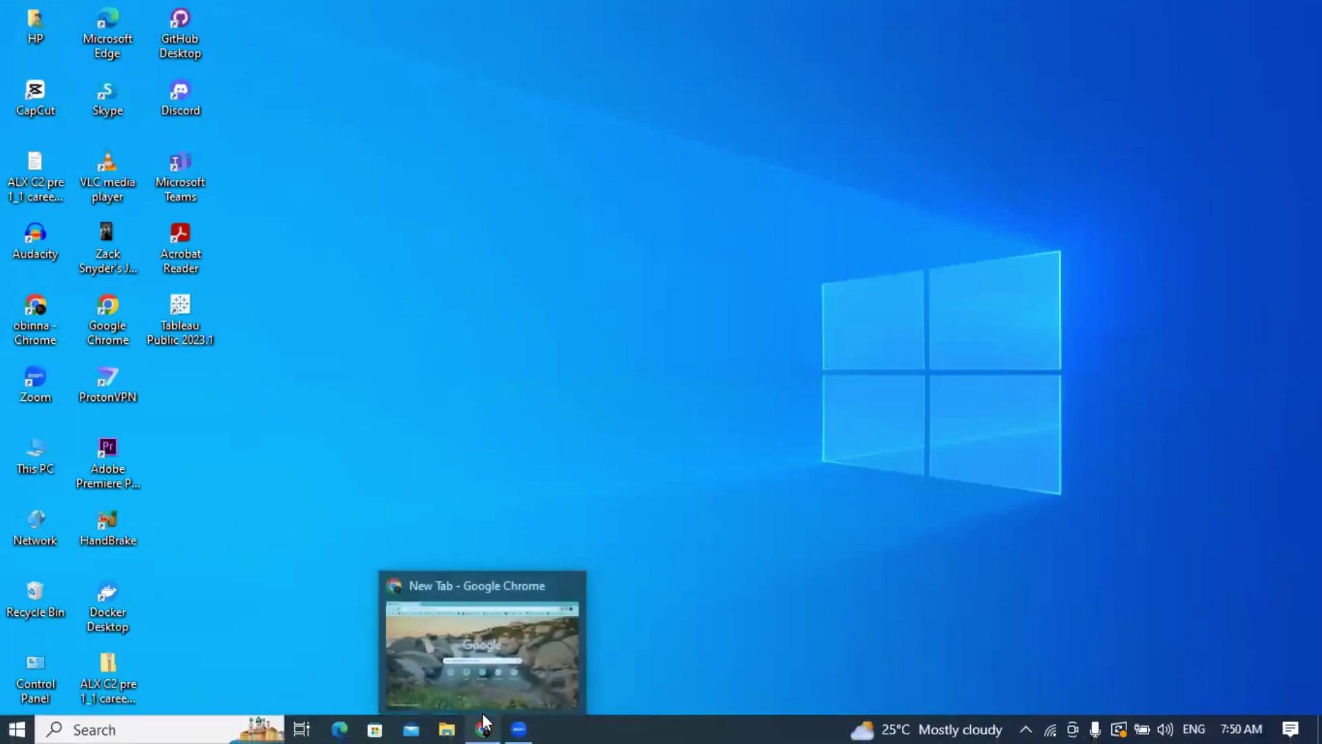
{"action": "left_click", "coordinate": [484, 725]}
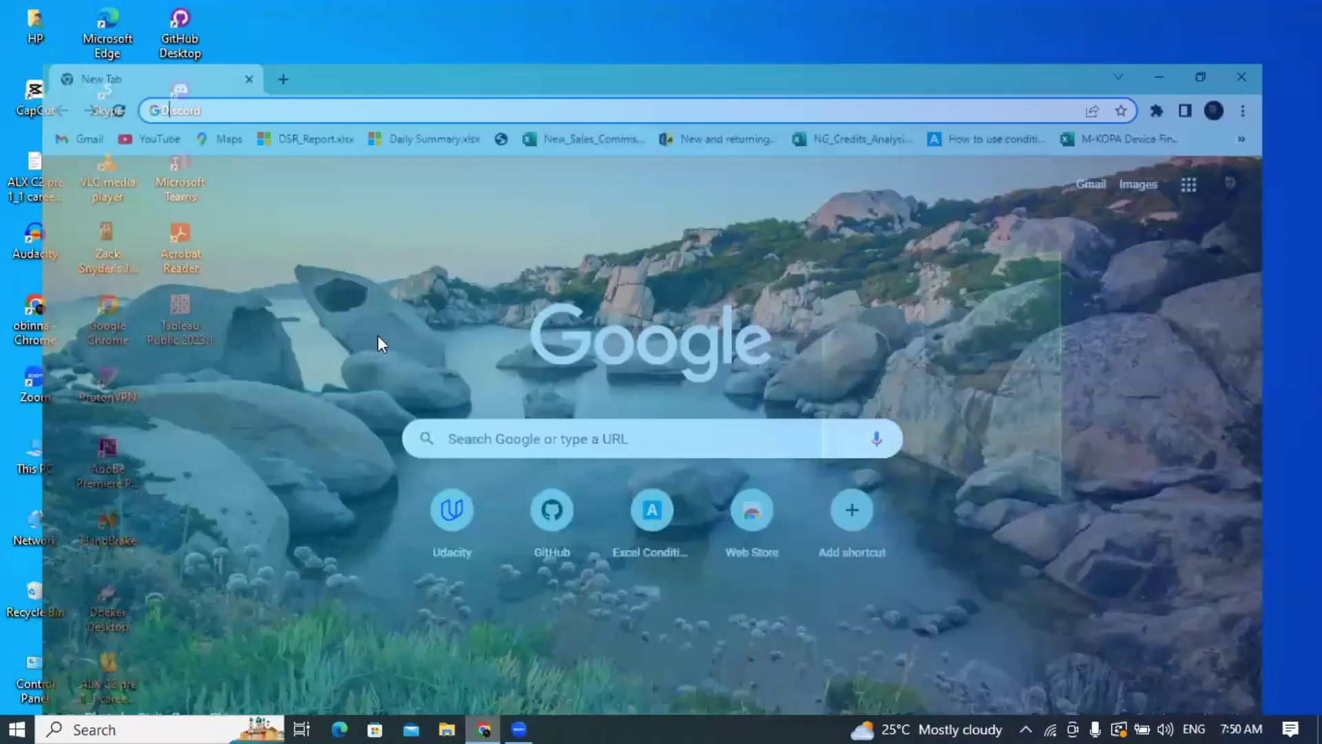
{"action": "type", "text": "Microsoft developer program"}
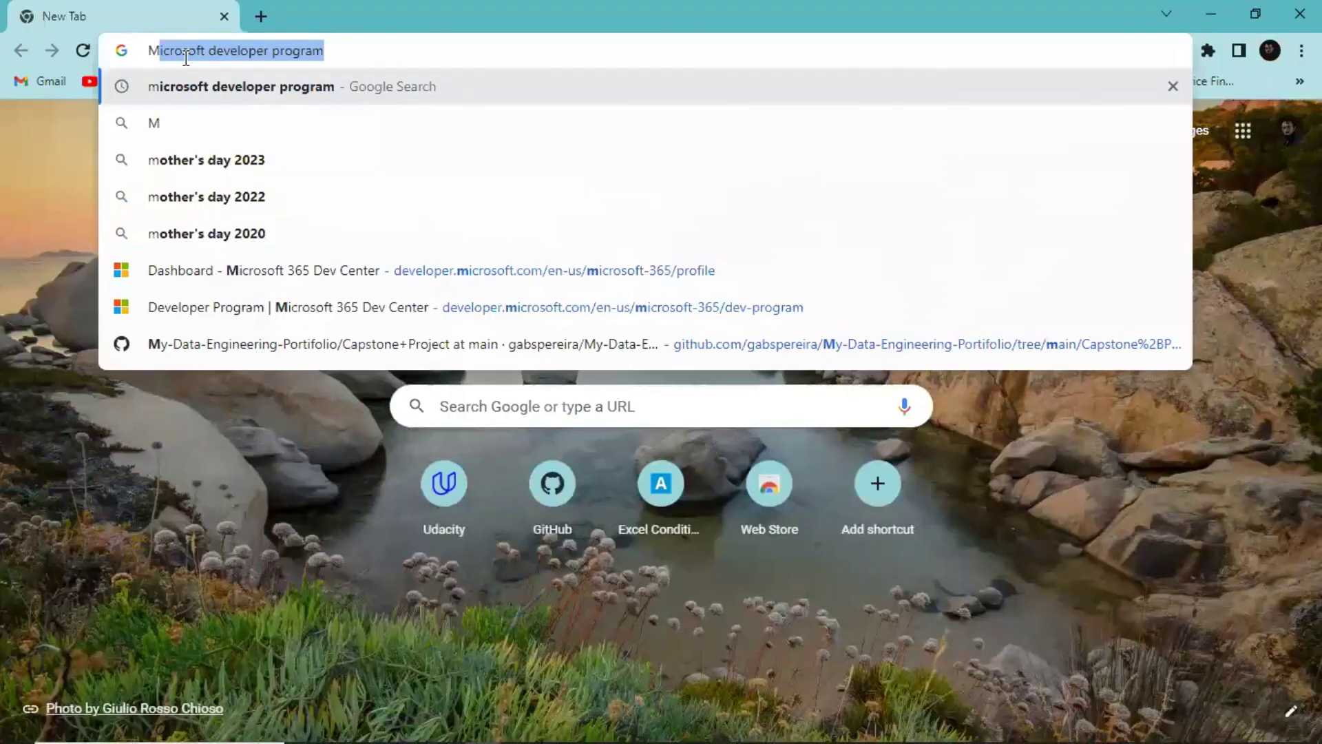
{"action": "key", "text": "Right"}
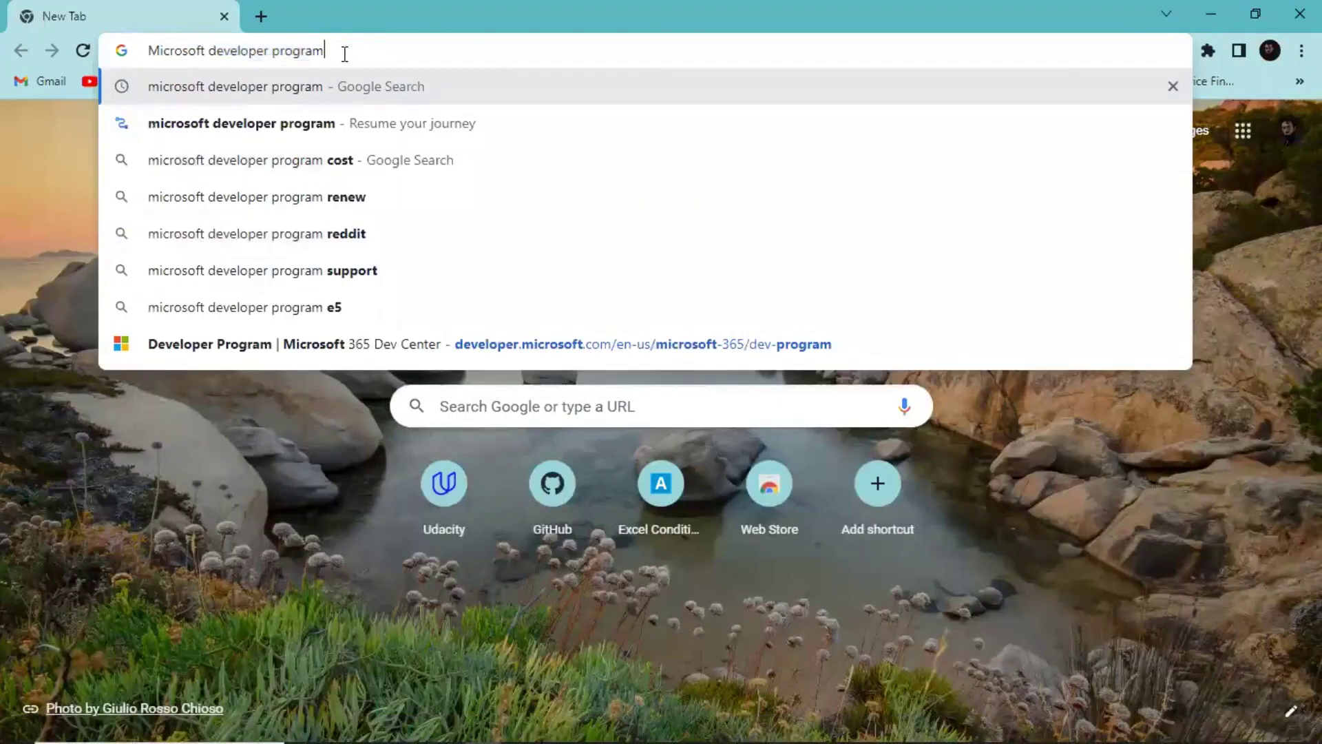
{"action": "key", "text": "Return"}
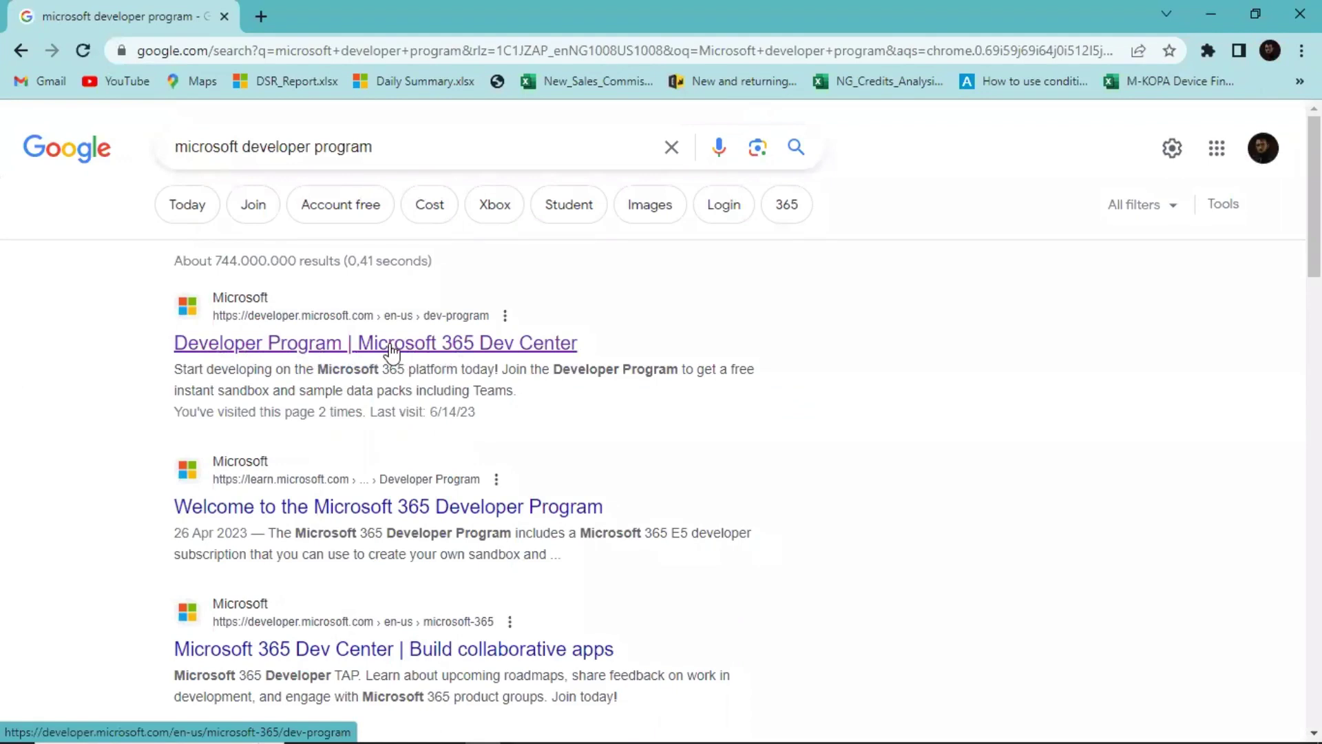
{"action": "left_click", "coordinate": [351, 347]}
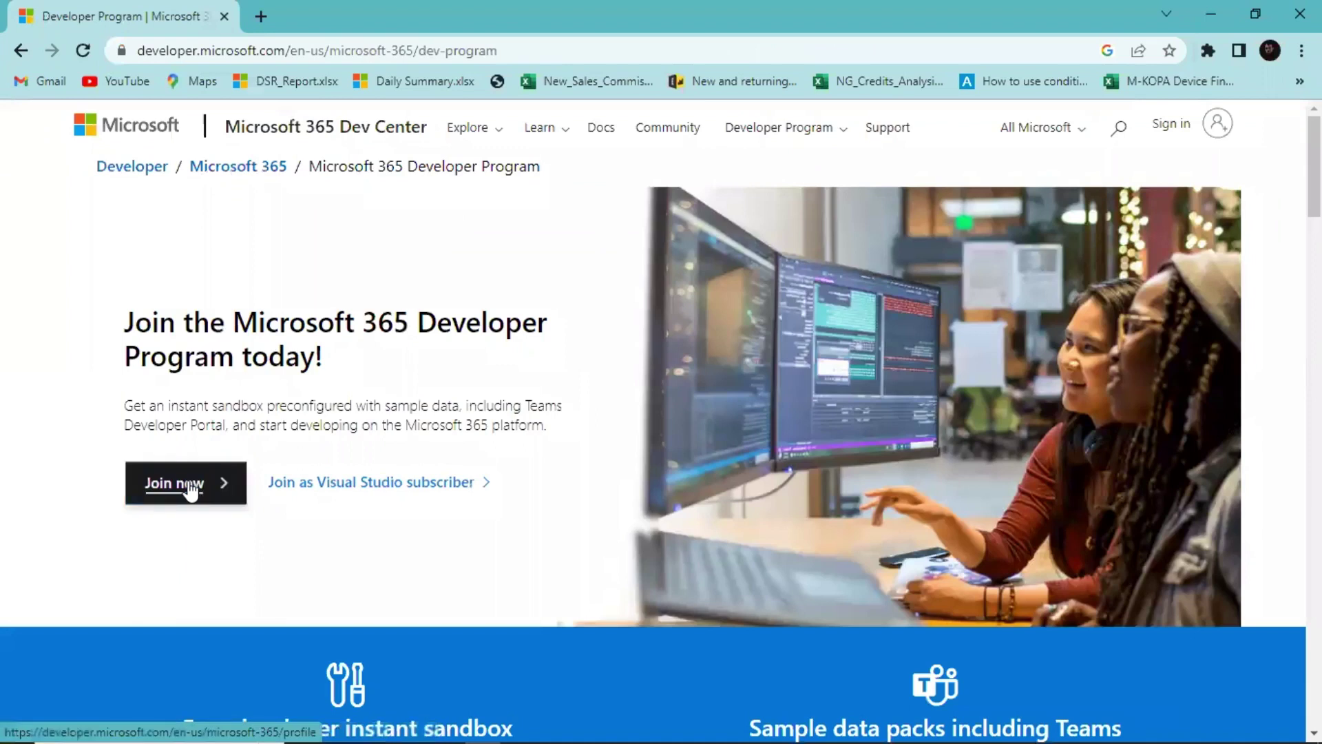
Step: Join the Developer Program and choose 'Create one!' to start a new Microsoft account
{"action": "left_click", "coordinate": [191, 491]}
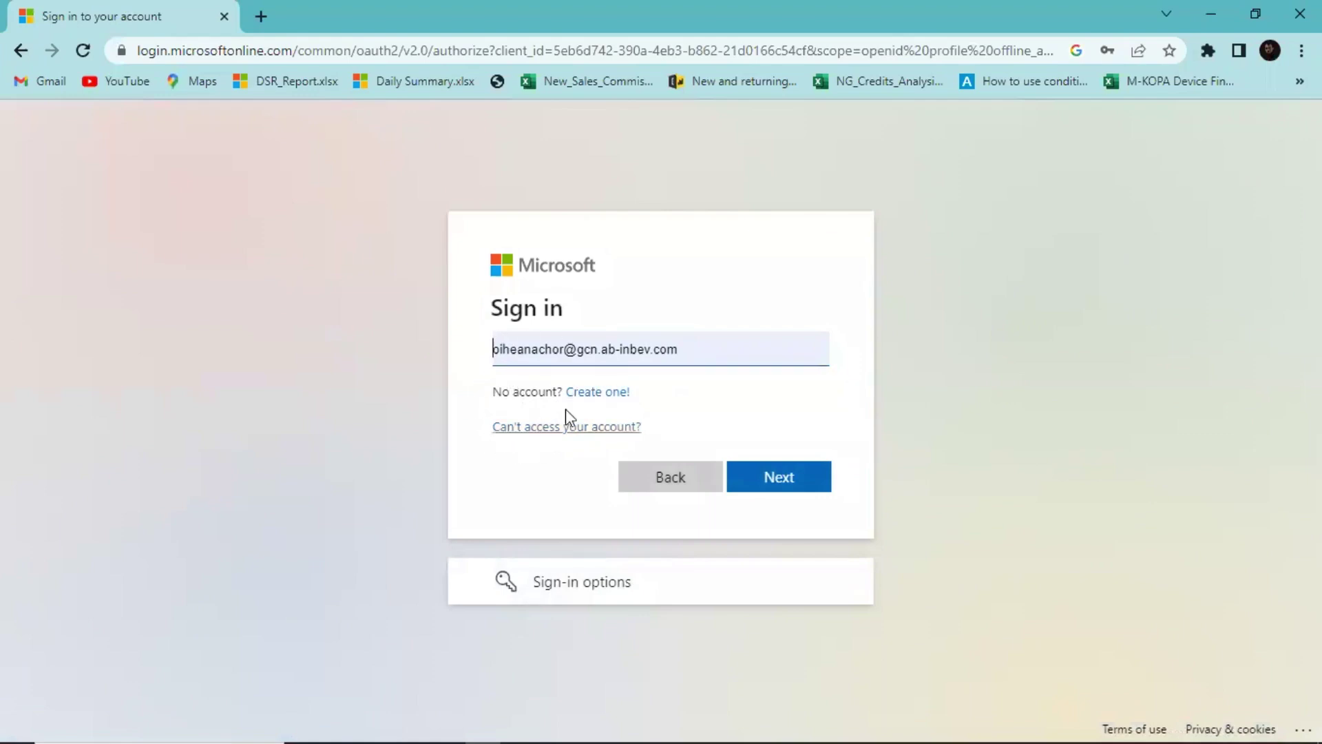
{"action": "left_click", "coordinate": [598, 394]}
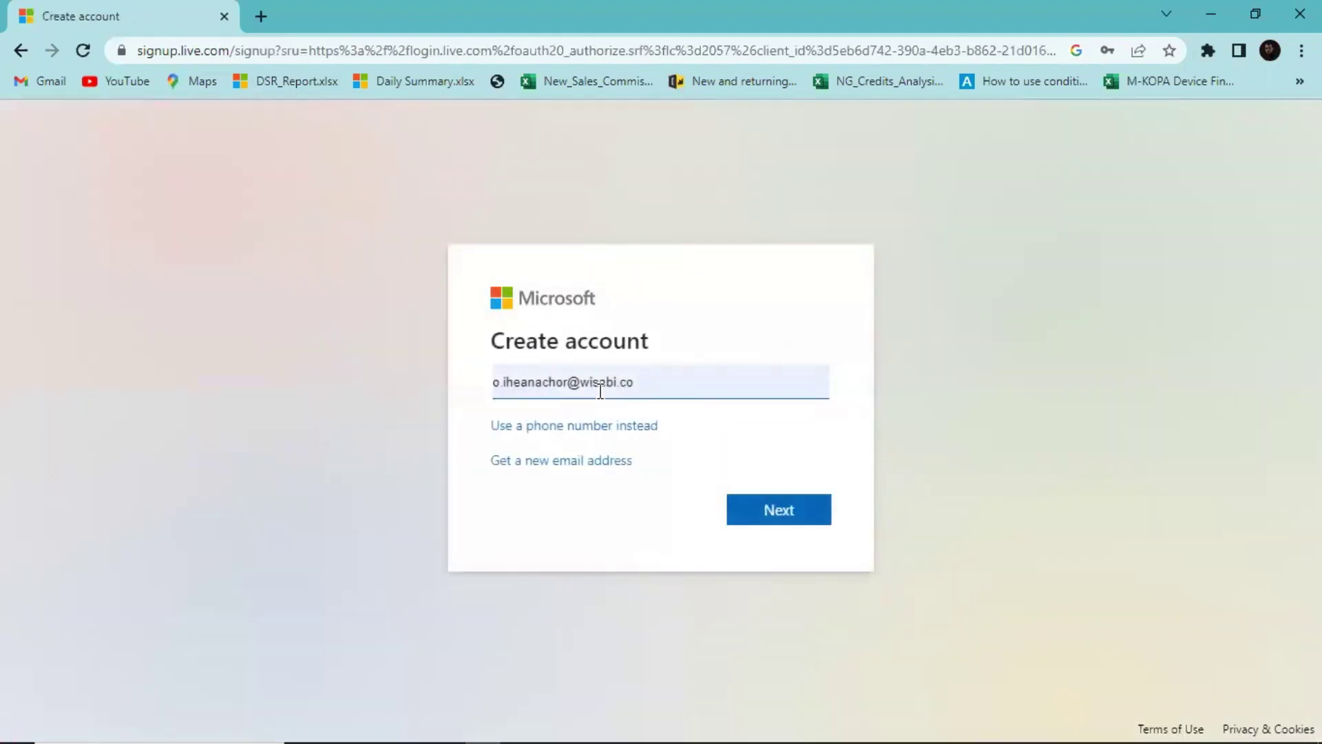
Step: Enter the new account's e-mail address and a password, saving the password in Chrome
{"action": "triple_click", "coordinate": [624, 389]}
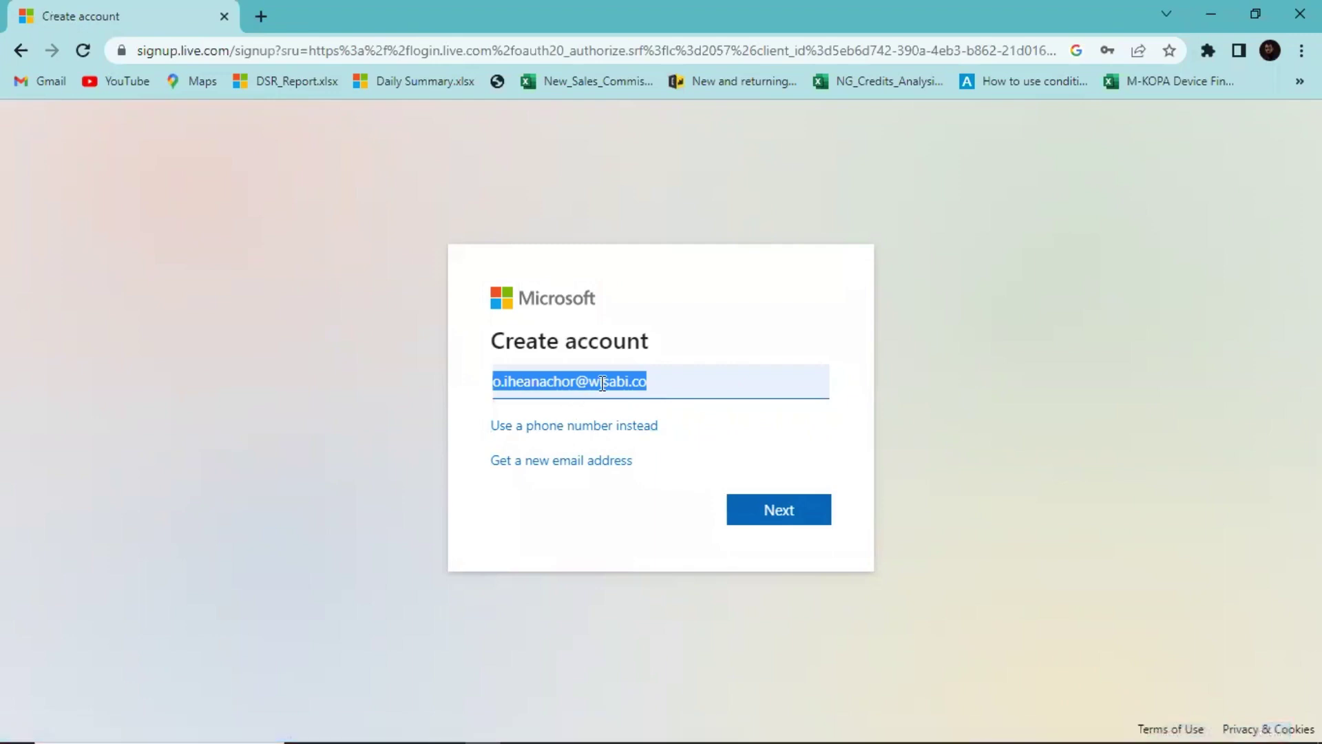
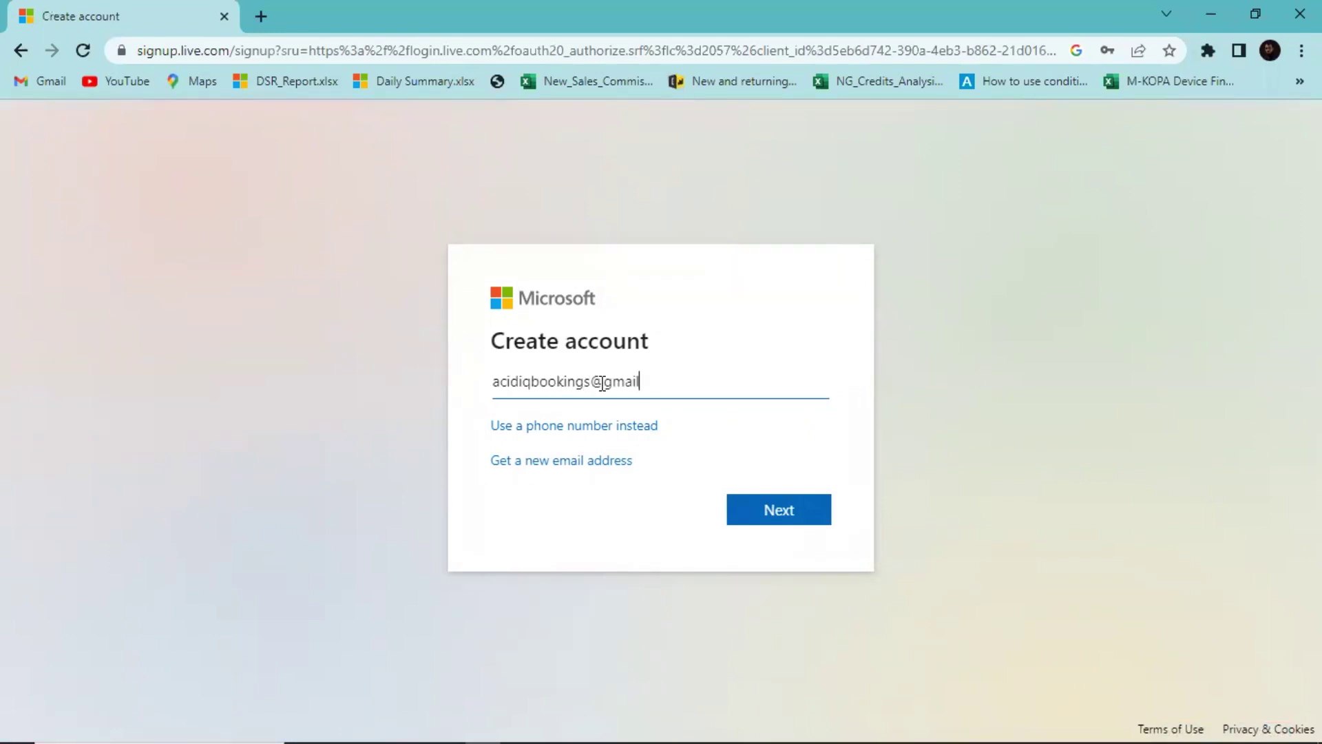
{"action": "left_click", "coordinate": [773, 513]}
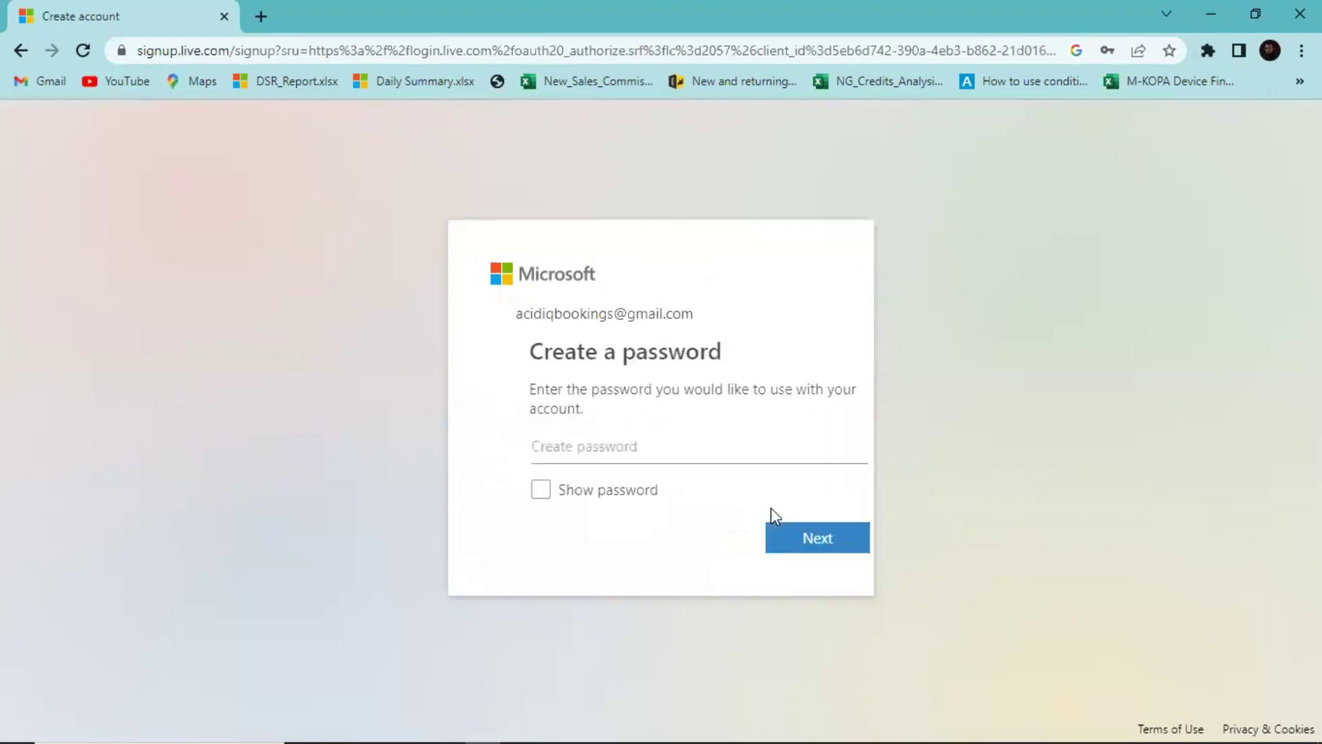
{"action": "type", "text": "•••"}
{"action": "key", "text": "Caps_Lock"}
{"action": "type", "text": "•••••"}
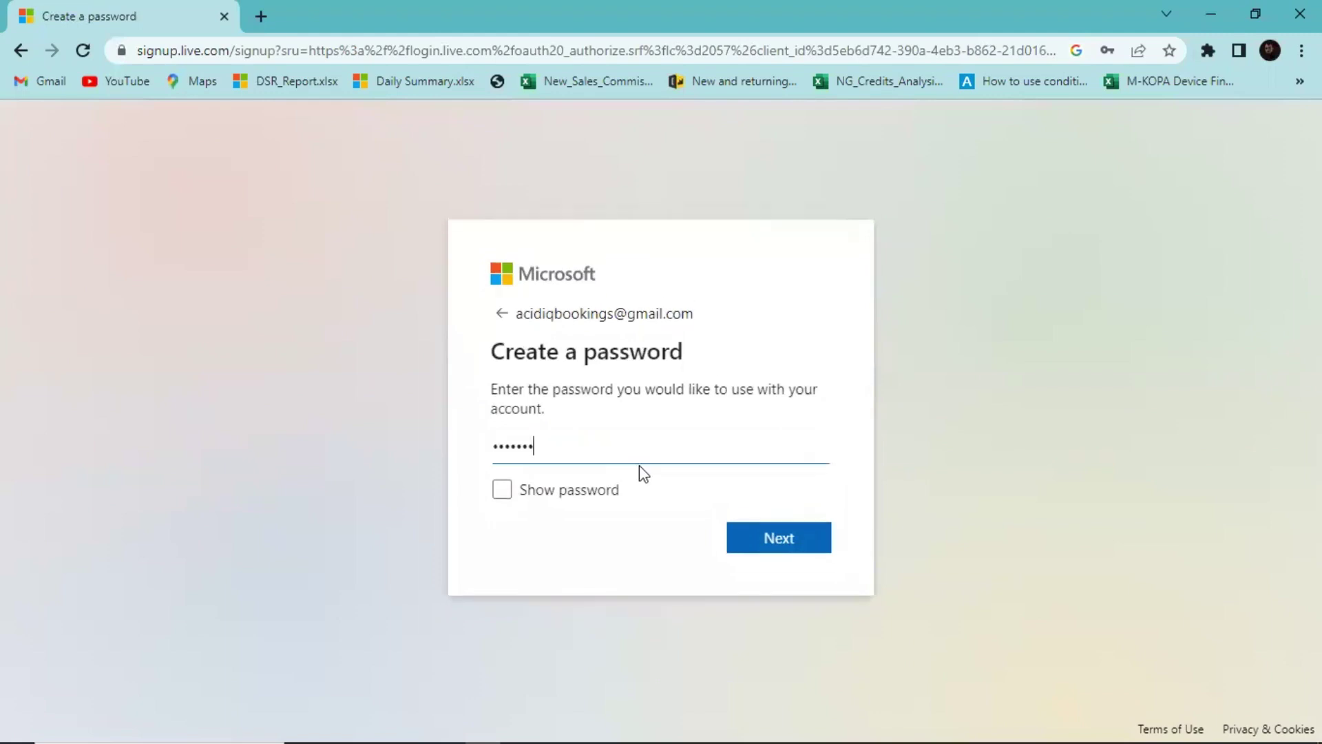
{"action": "type", "text": "•••"}
{"action": "left_click", "coordinate": [784, 541]}
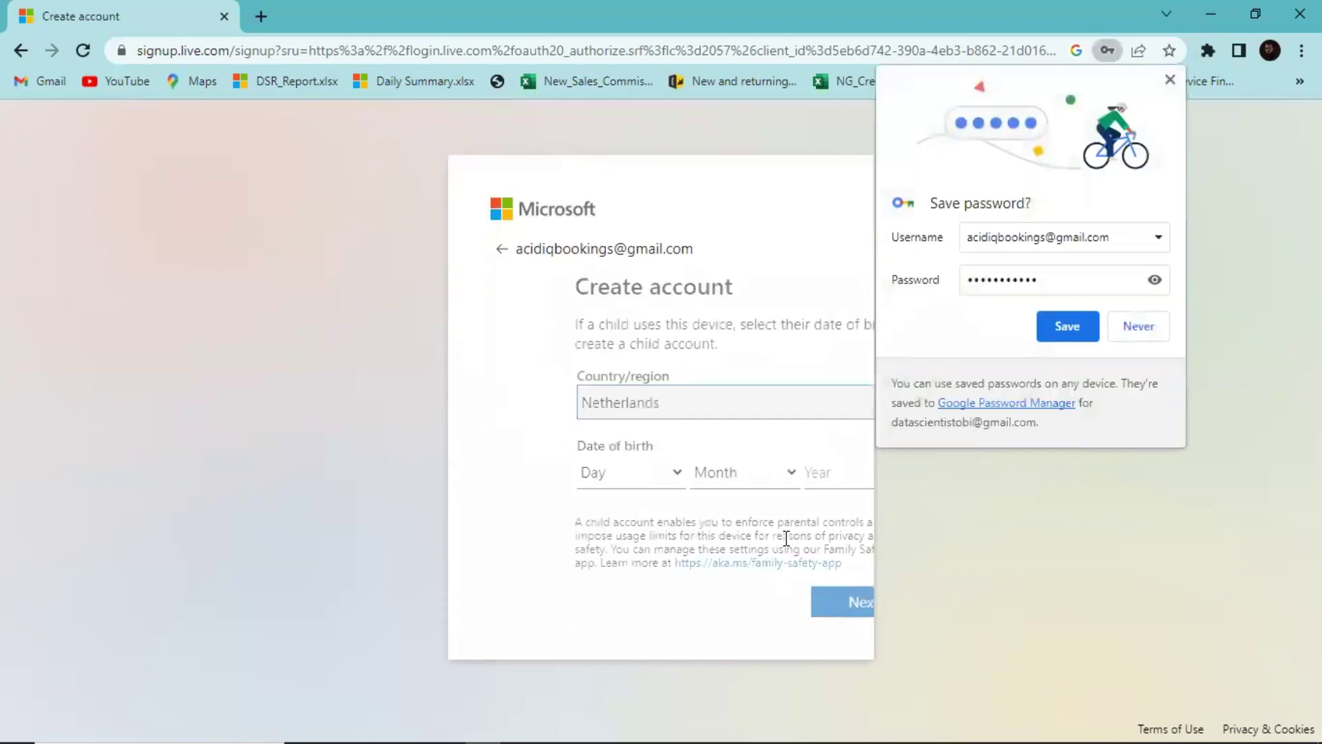
{"action": "left_click", "coordinate": [1064, 327]}
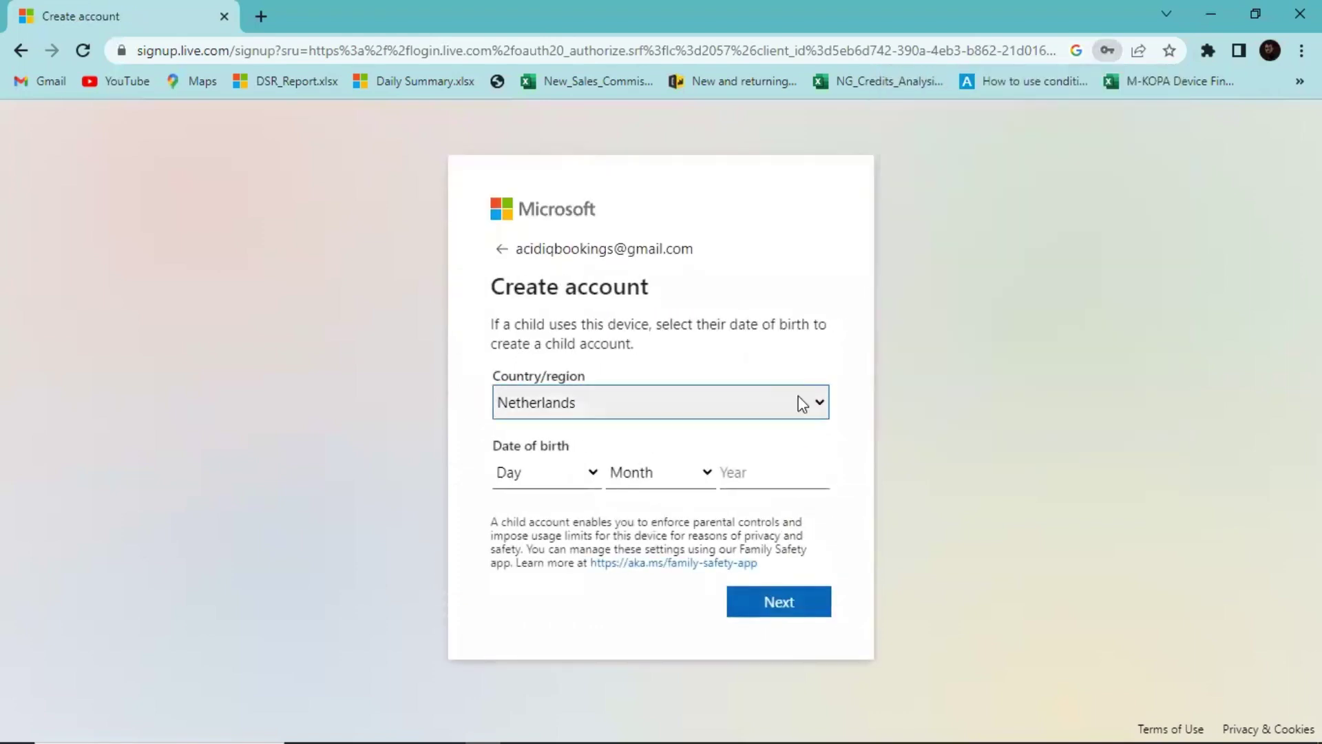
Step: Set country to Nigeria and birth date to 17 November 2000, then continue
{"action": "left_click", "coordinate": [823, 407]}
{"action": "type", "text": "nig"}
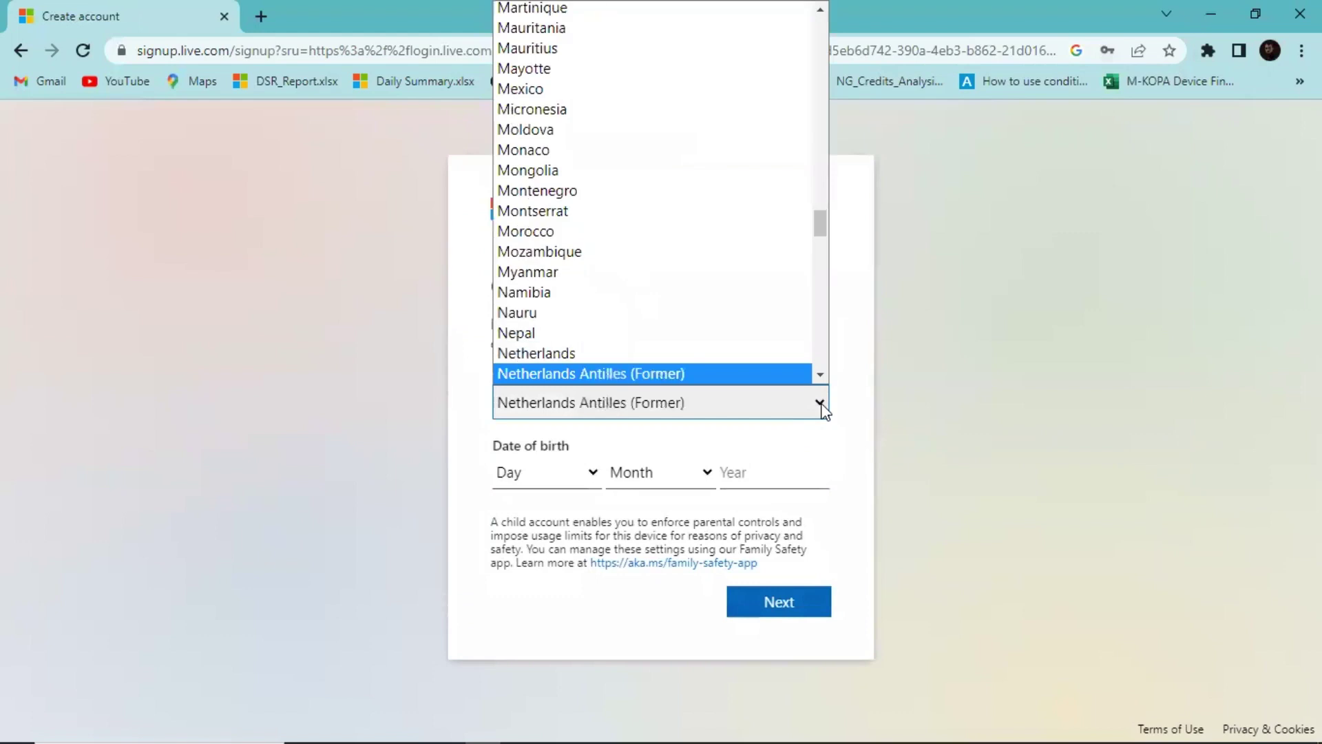
{"action": "left_click", "coordinate": [694, 373]}
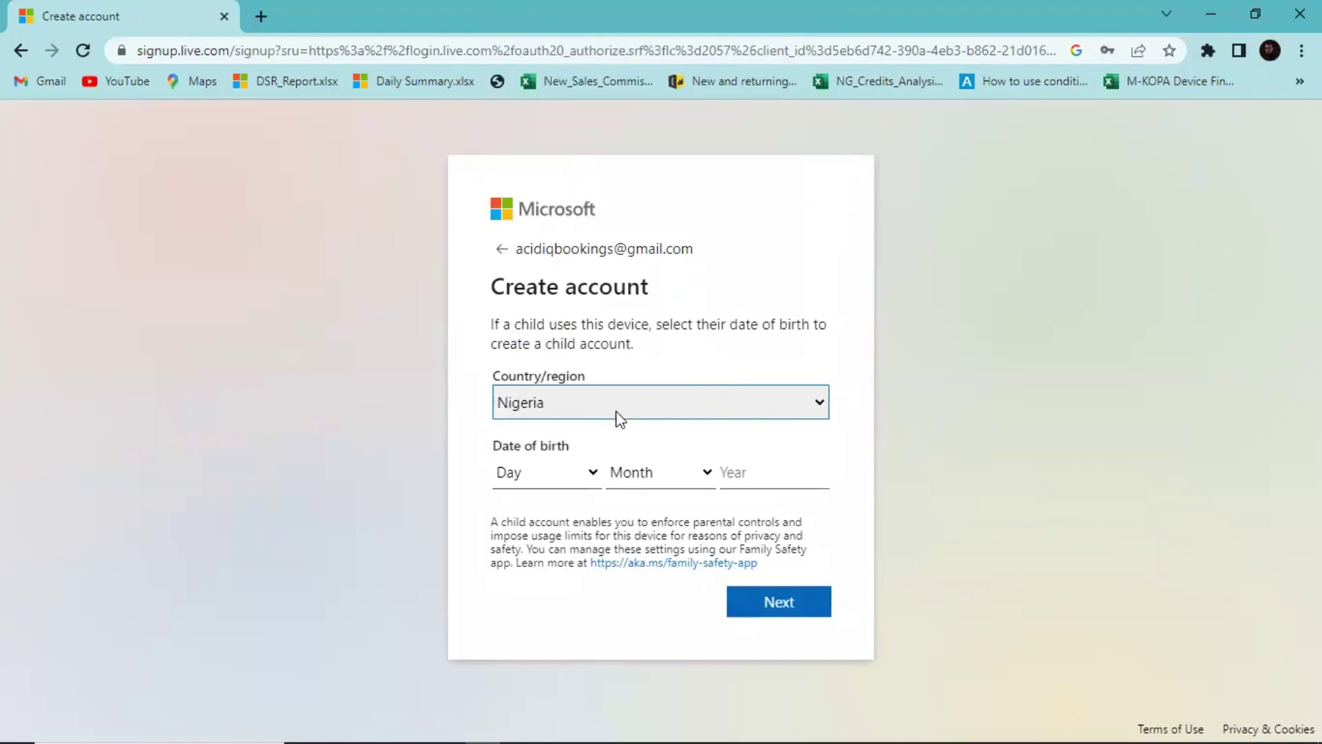
{"action": "left_click", "coordinate": [591, 477]}
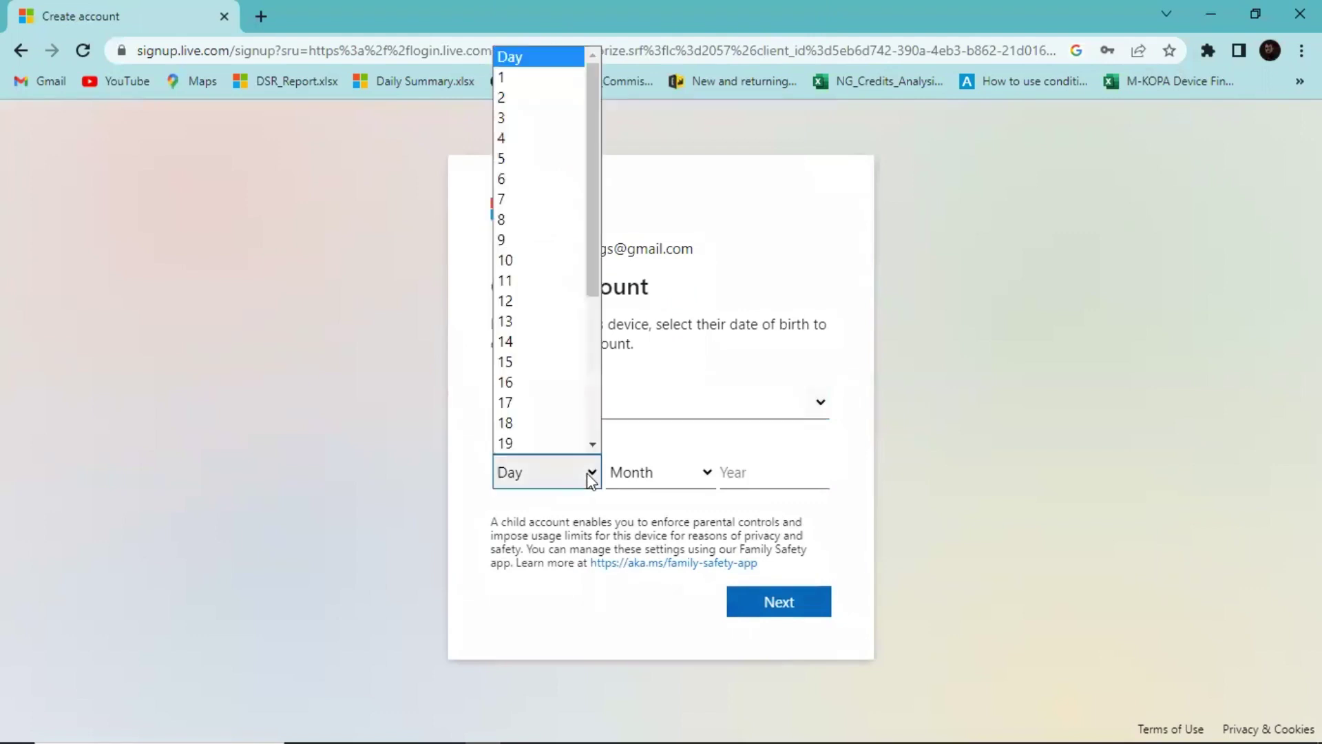
{"action": "left_click", "coordinate": [558, 408]}
{"action": "left_click", "coordinate": [677, 482]}
{"action": "left_click", "coordinate": [668, 420]}
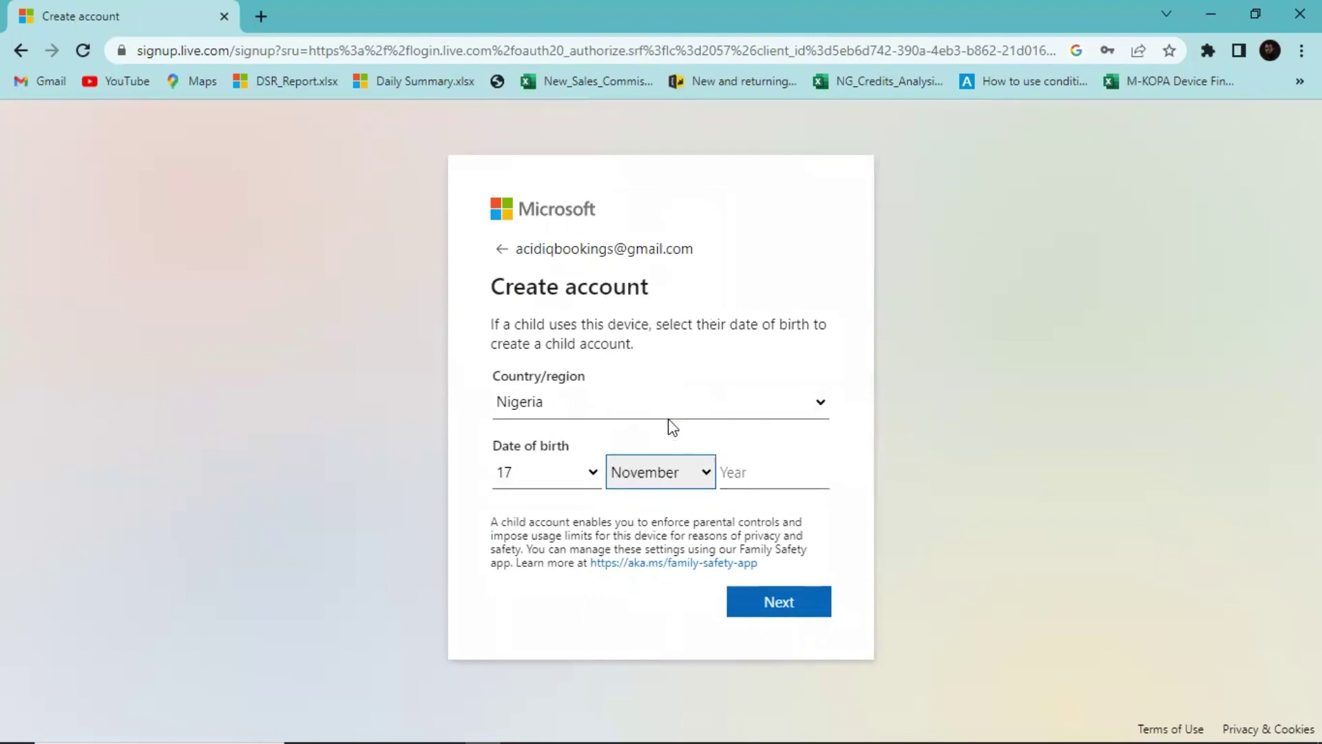
{"action": "left_click", "coordinate": [749, 476]}
{"action": "type", "text": "2000"}
{"action": "left_click", "coordinate": [783, 606]}
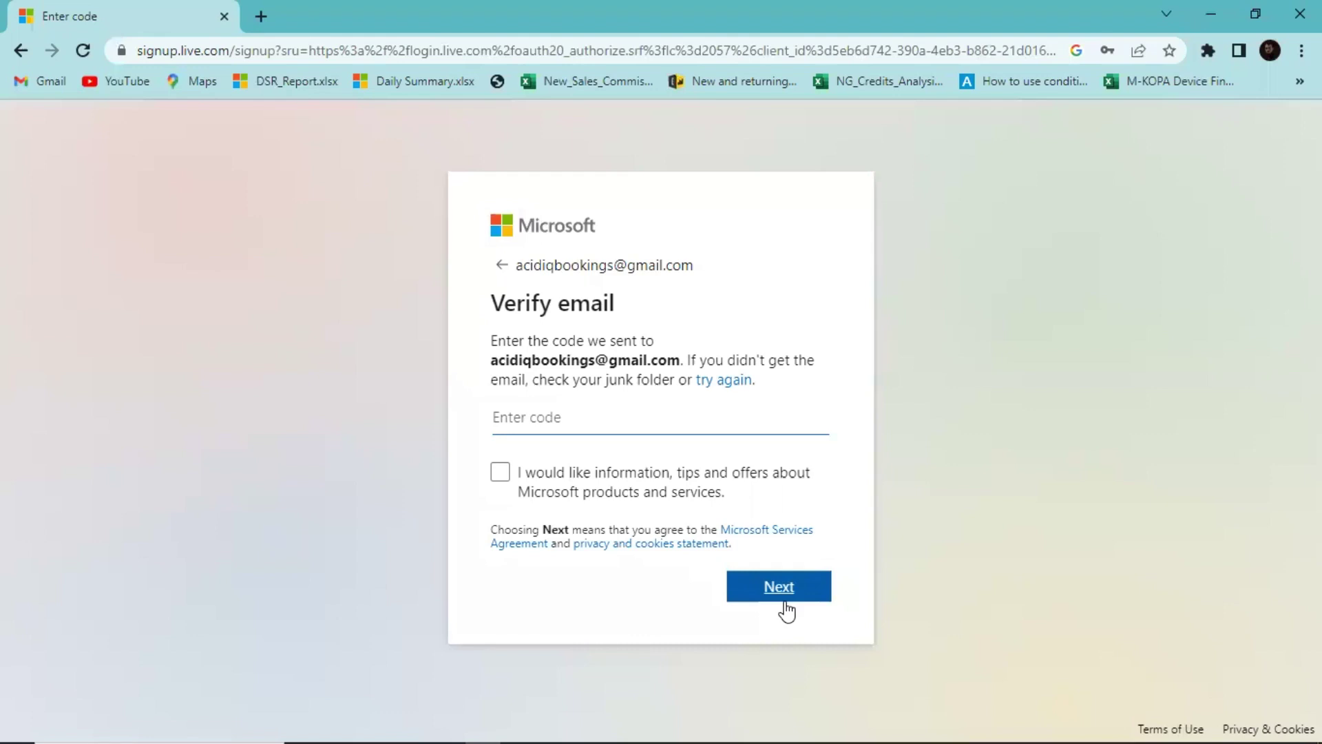
Step: Enter the emailed verification code, opt in to Microsoft information and offers, and submit
{"action": "left_click", "coordinate": [500, 472]}
{"action": "left_click", "coordinate": [758, 587]}
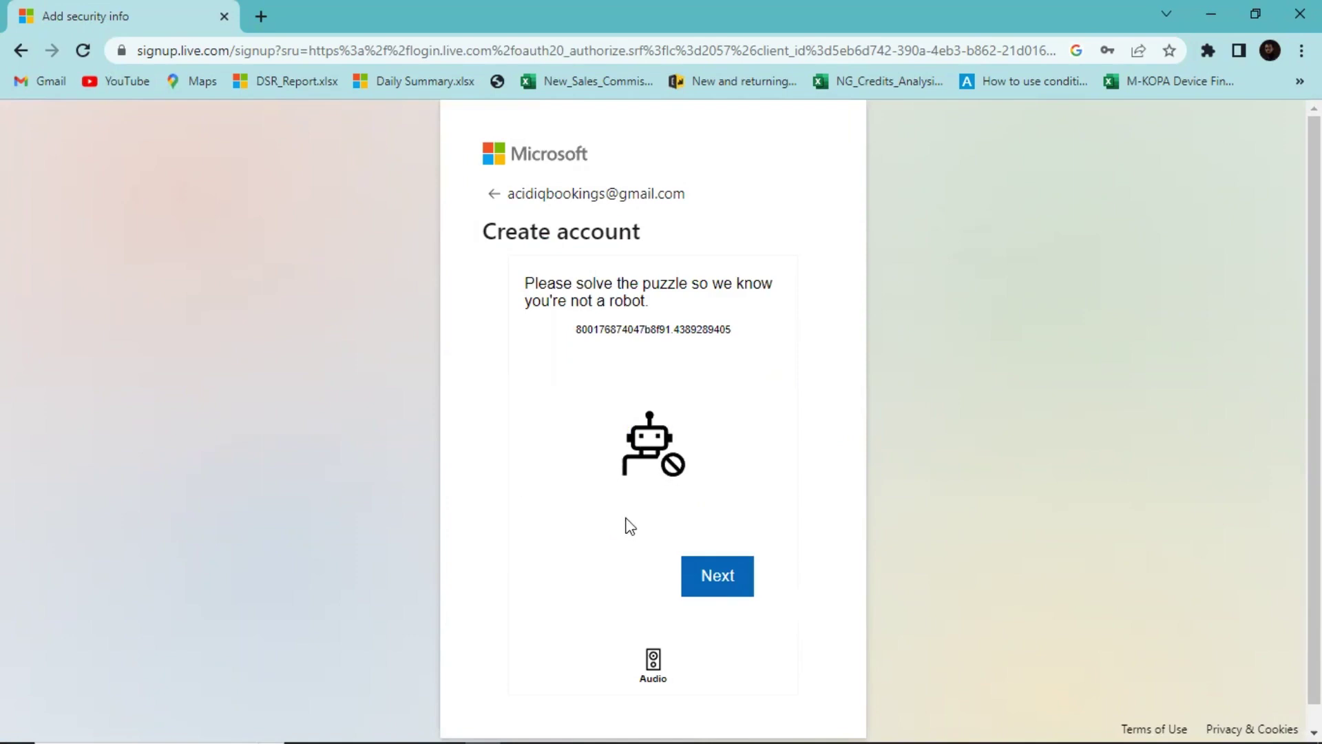
Step: Start the robot-check puzzle and solve the first two object-matching rounds
{"action": "left_click", "coordinate": [721, 585]}
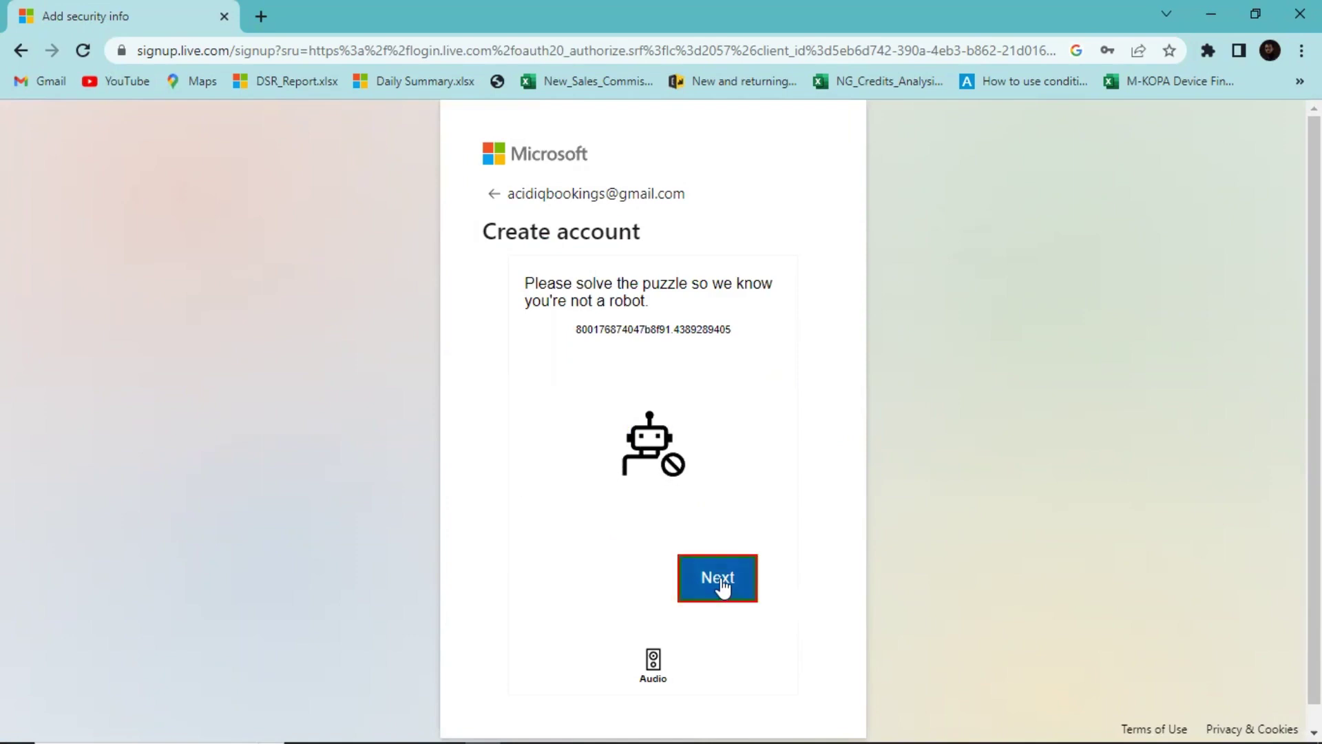
{"action": "left_click", "coordinate": [672, 556]}
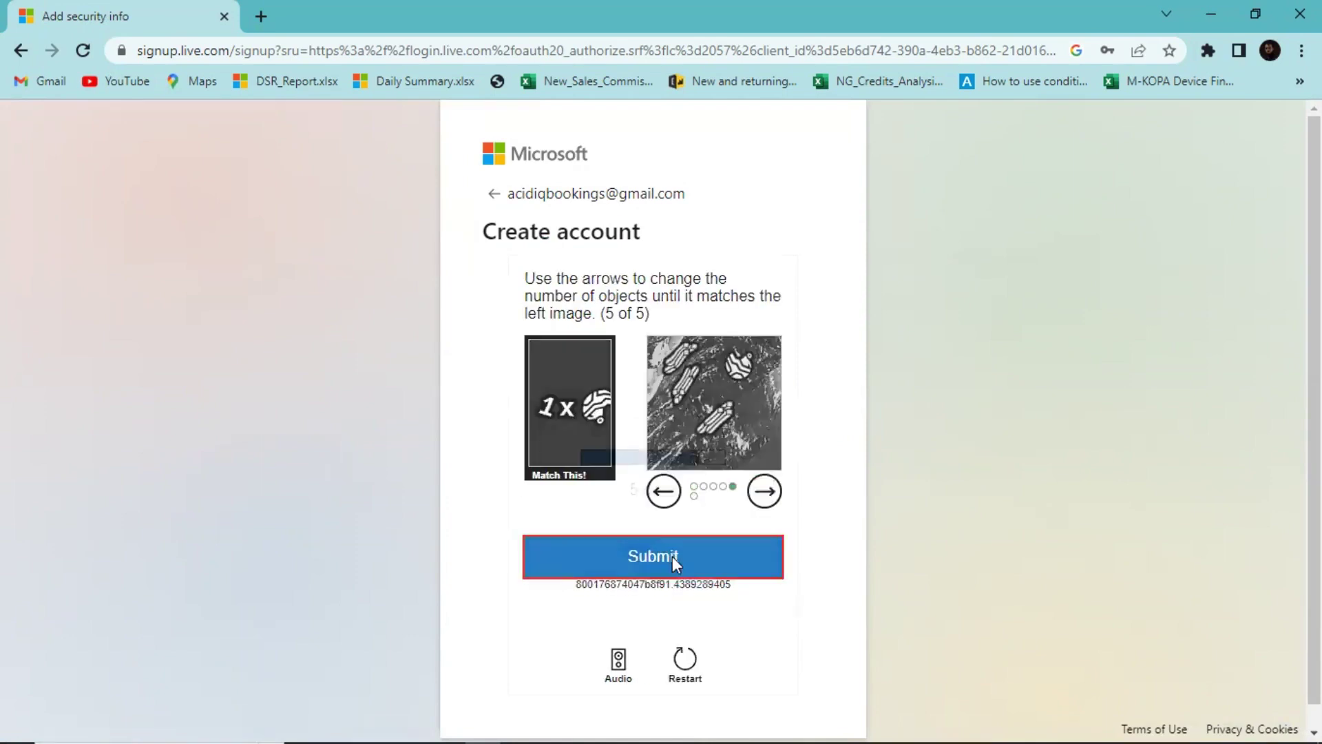
{"action": "left_click", "coordinate": [763, 492]}
{"action": "left_click", "coordinate": [733, 554]}
{"action": "left_click", "coordinate": [763, 490]}
{"action": "left_click", "coordinate": [714, 551]}
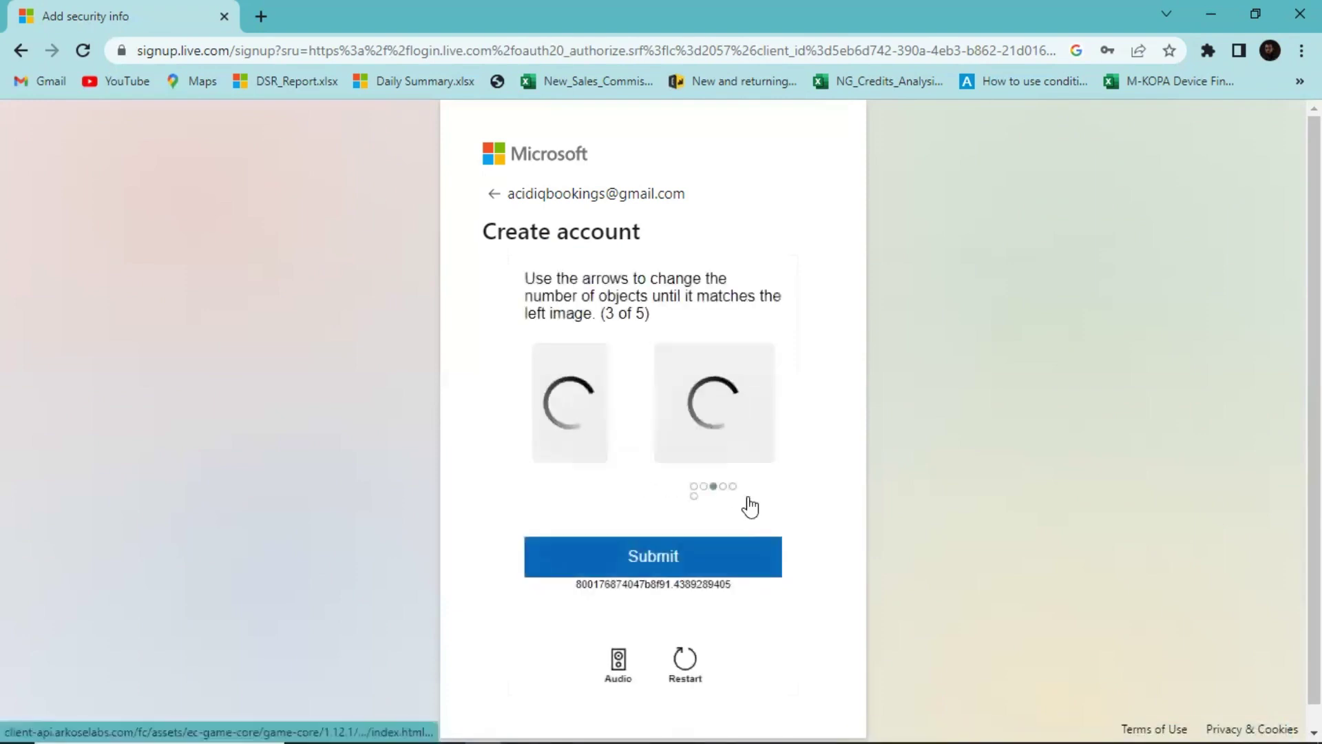
Step: Solve the remaining three puzzle rounds by matching each object count and submitting
{"action": "left_click", "coordinate": [765, 492]}
{"action": "left_click", "coordinate": [764, 492]}
{"action": "left_click", "coordinate": [765, 492]}
{"action": "left_click", "coordinate": [764, 492]}
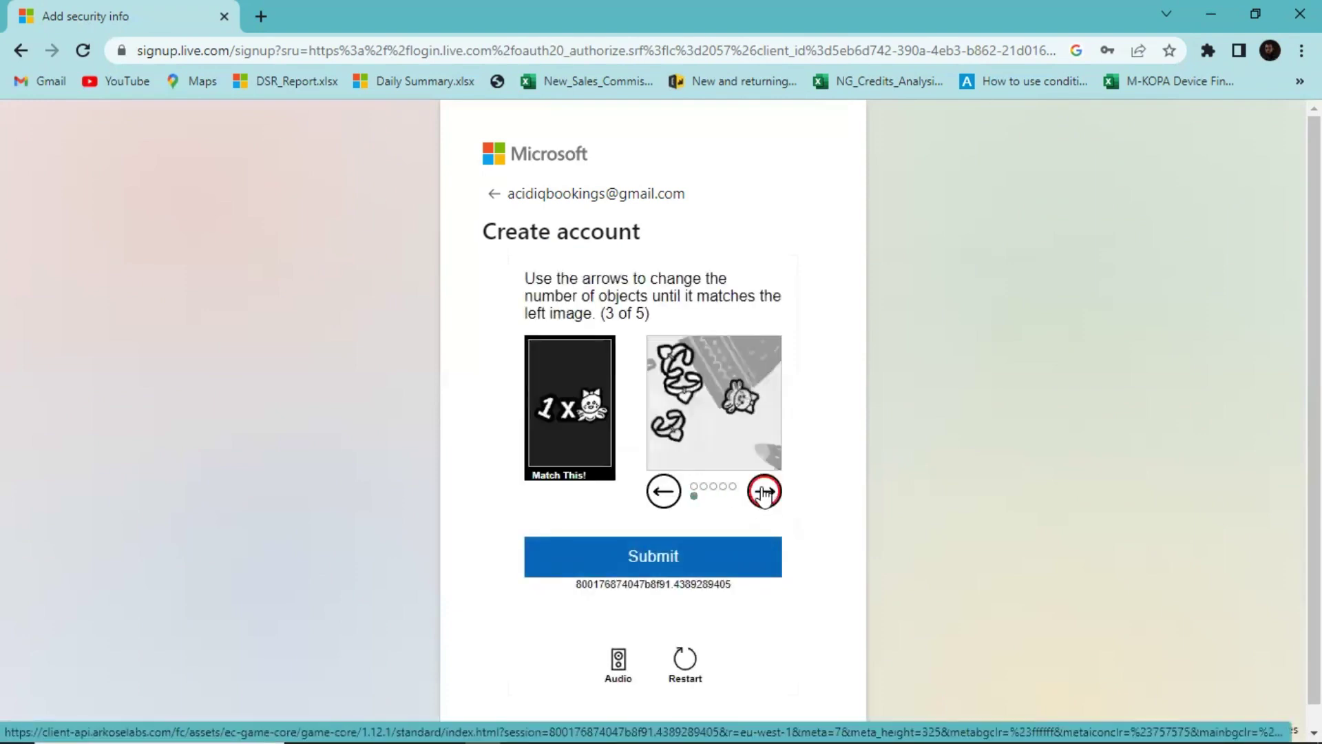
{"action": "left_click", "coordinate": [688, 557]}
{"action": "left_click", "coordinate": [763, 491]}
{"action": "left_click", "coordinate": [764, 492]}
{"action": "left_click", "coordinate": [765, 492]}
{"action": "left_click", "coordinate": [764, 492]}
{"action": "left_click", "coordinate": [765, 491]}
{"action": "left_click", "coordinate": [717, 560]}
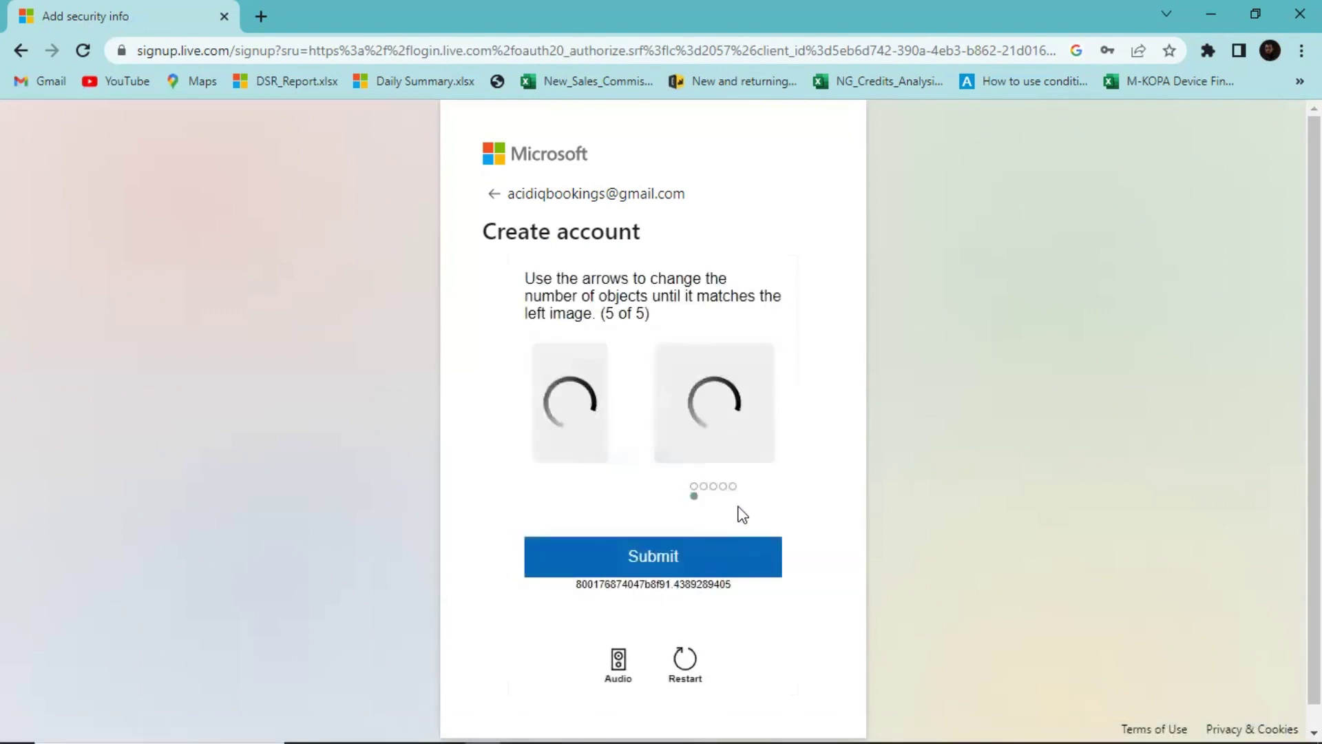
{"action": "left_click", "coordinate": [765, 491]}
{"action": "left_click", "coordinate": [764, 491]}
{"action": "left_click", "coordinate": [695, 556]}
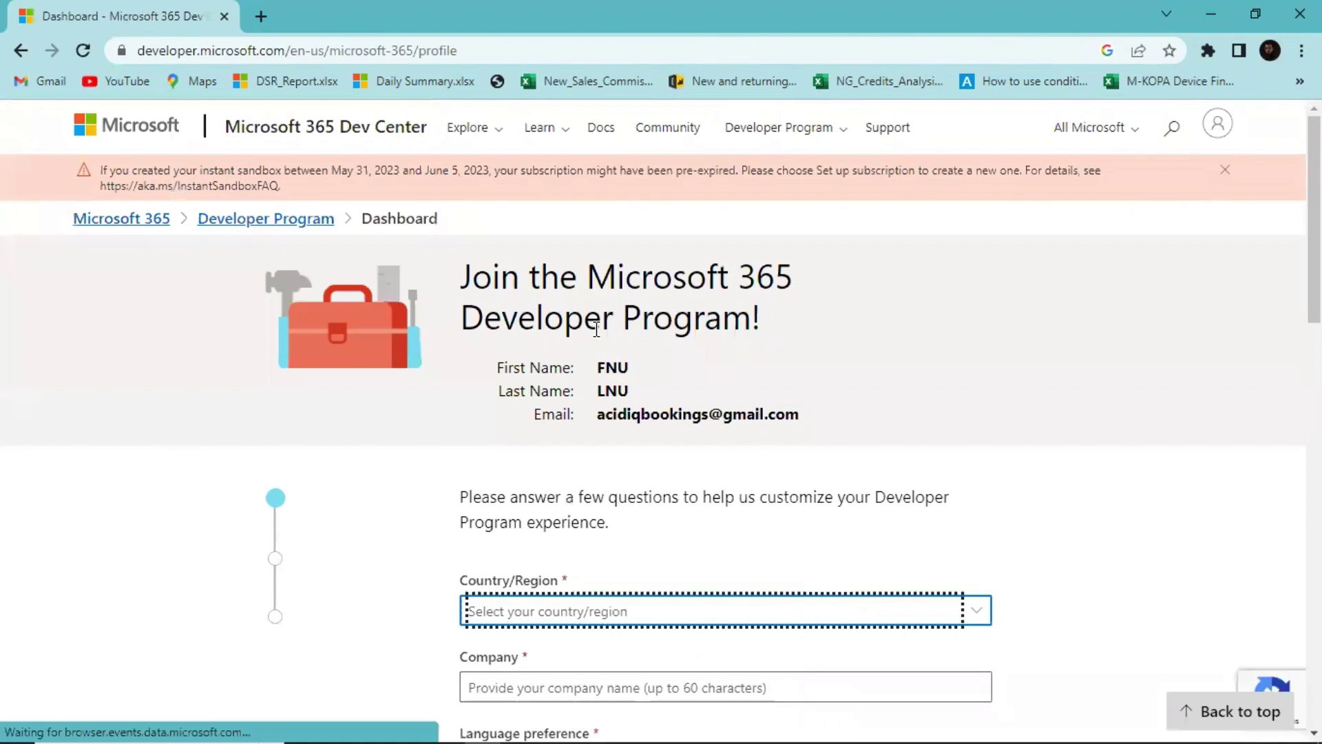
Step: Set the profile's country/region to Nigeria and company name to Wisabi Analytics
{"action": "scroll", "coordinate": [1023, 324], "scroll_direction": "down", "scroll_amount": 3}
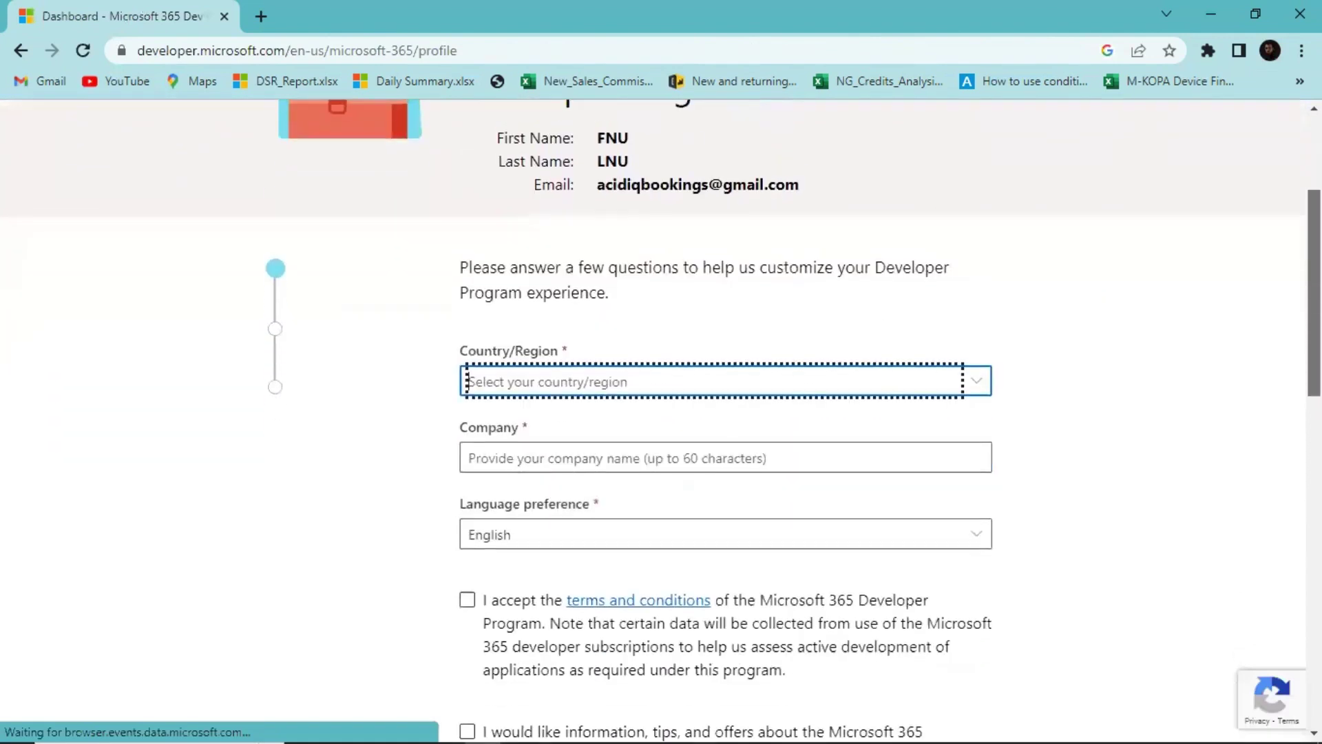
{"action": "type", "text": "N"}
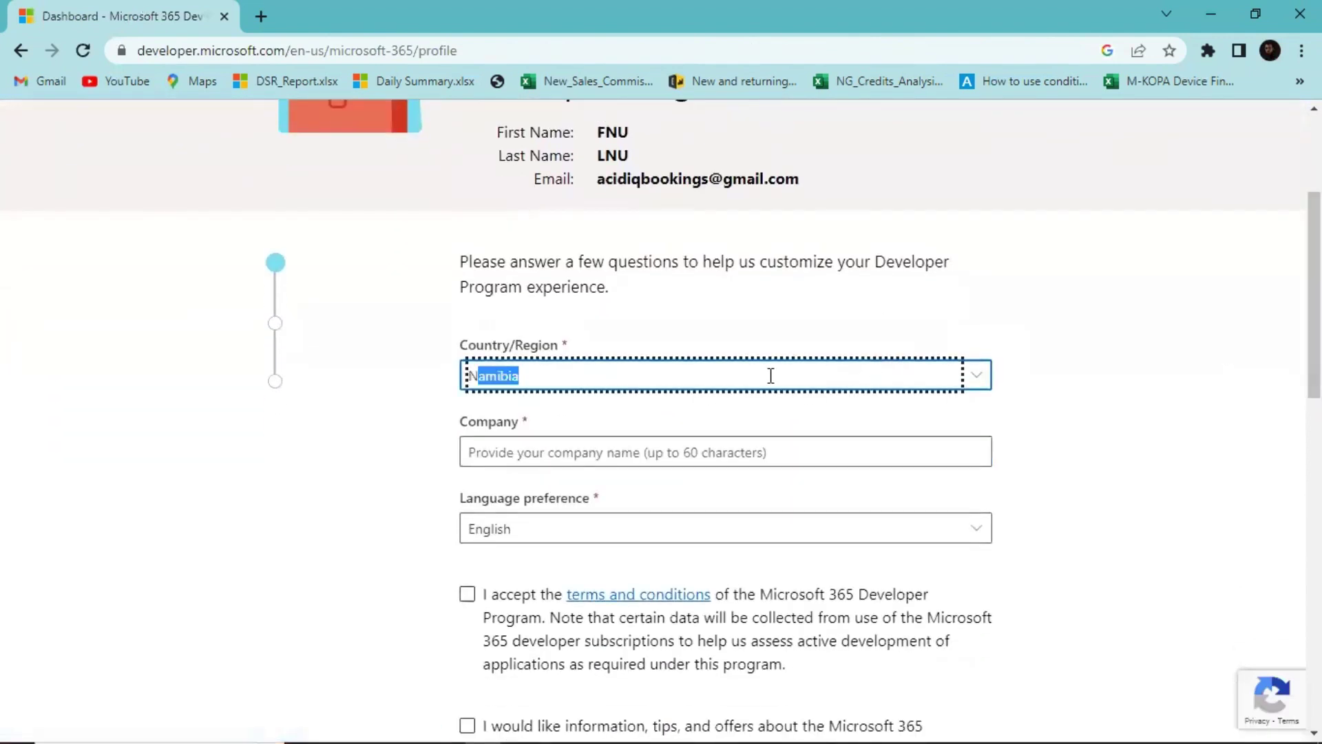
{"action": "type", "text": "I"}
{"action": "type", "text": "n"}
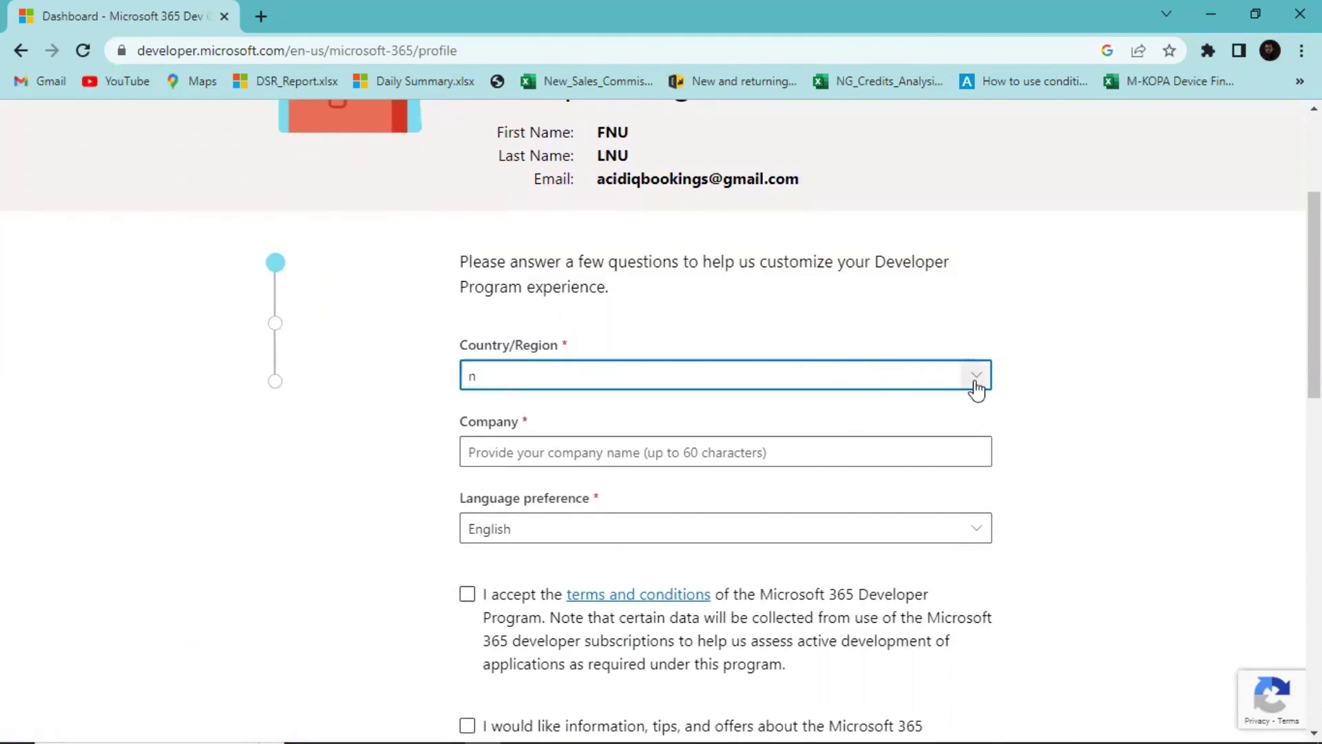
{"action": "left_click", "coordinate": [976, 387]}
{"action": "left_click", "coordinate": [977, 387]}
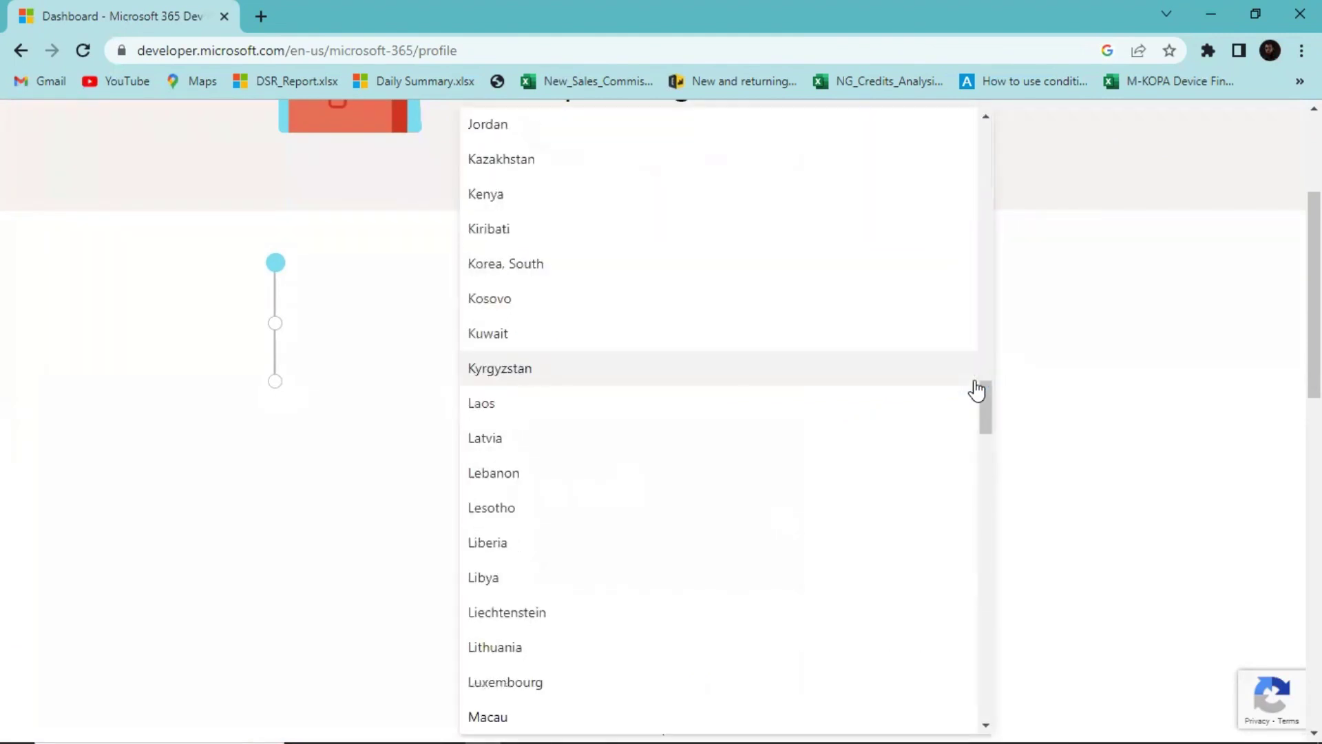
{"action": "left_click_drag", "start_coordinate": [976, 391], "coordinate": [984, 502]}
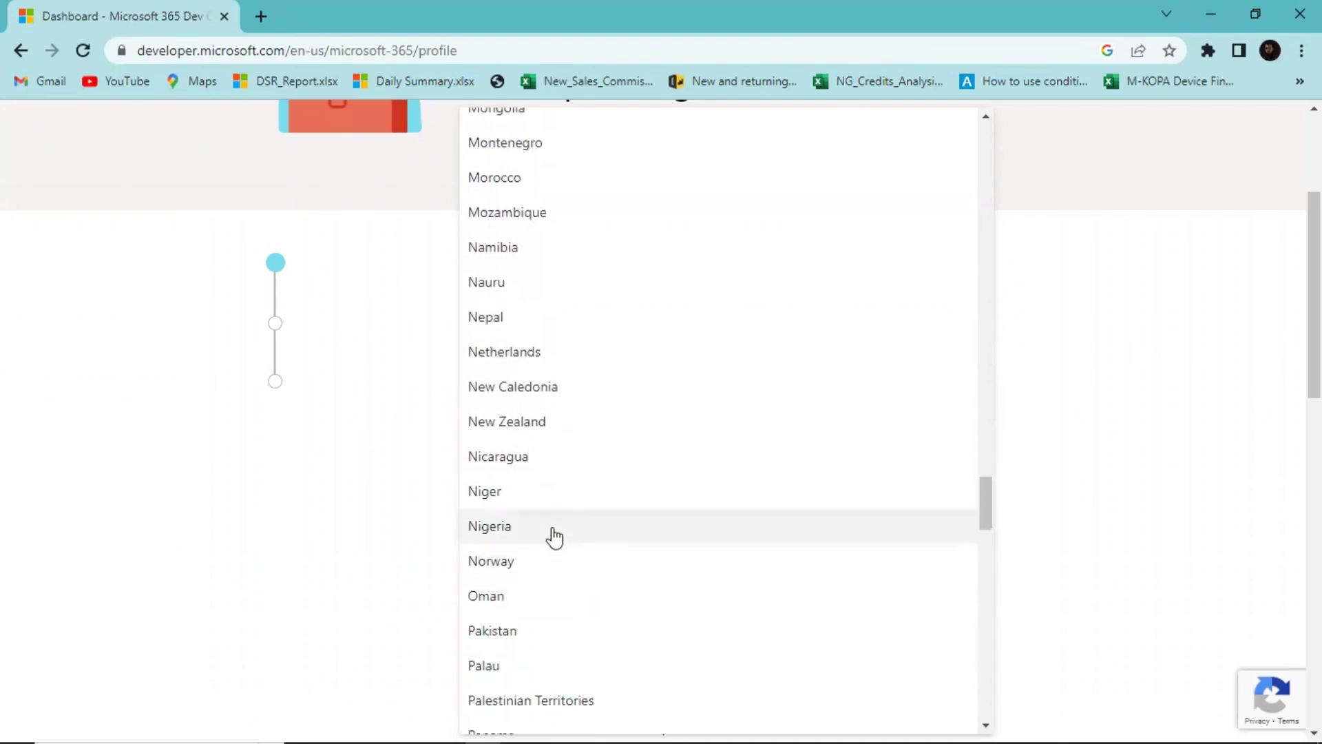
{"action": "left_click", "coordinate": [553, 531]}
{"action": "left_click", "coordinate": [573, 452]}
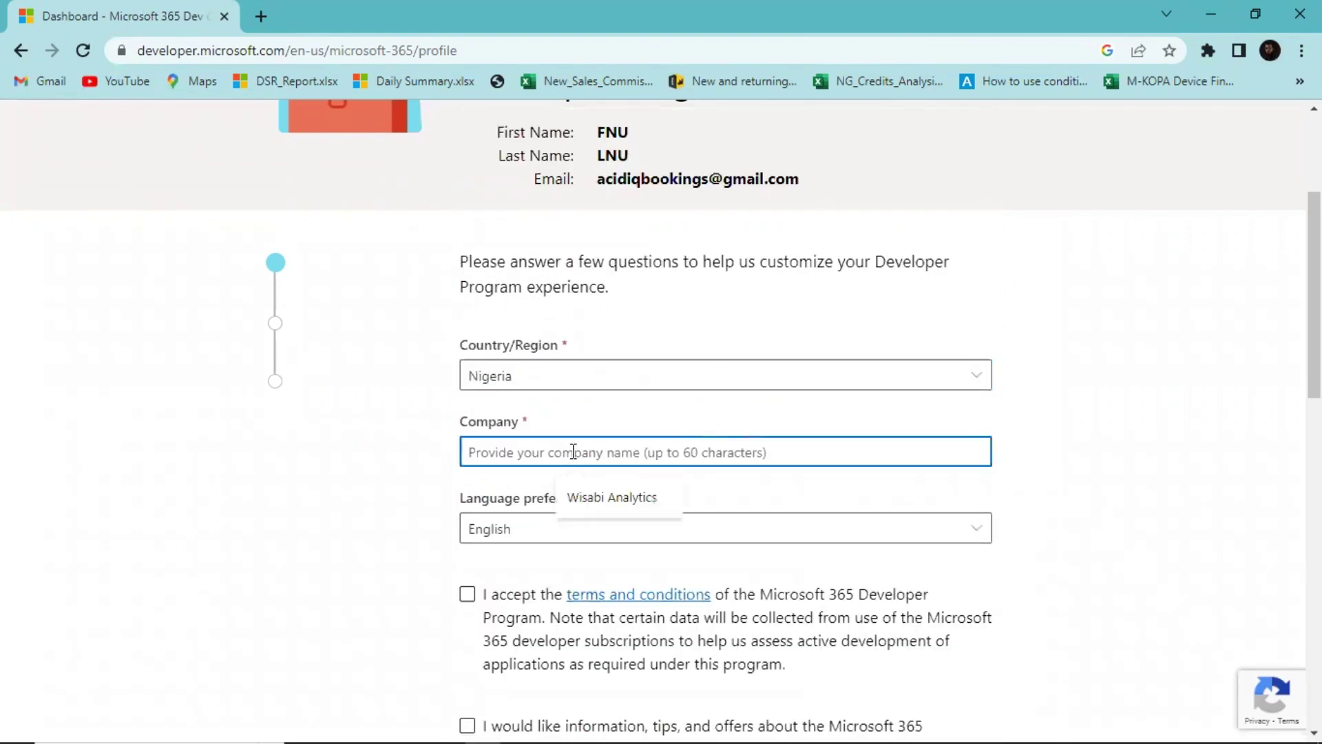
{"action": "type", "text": "W"}
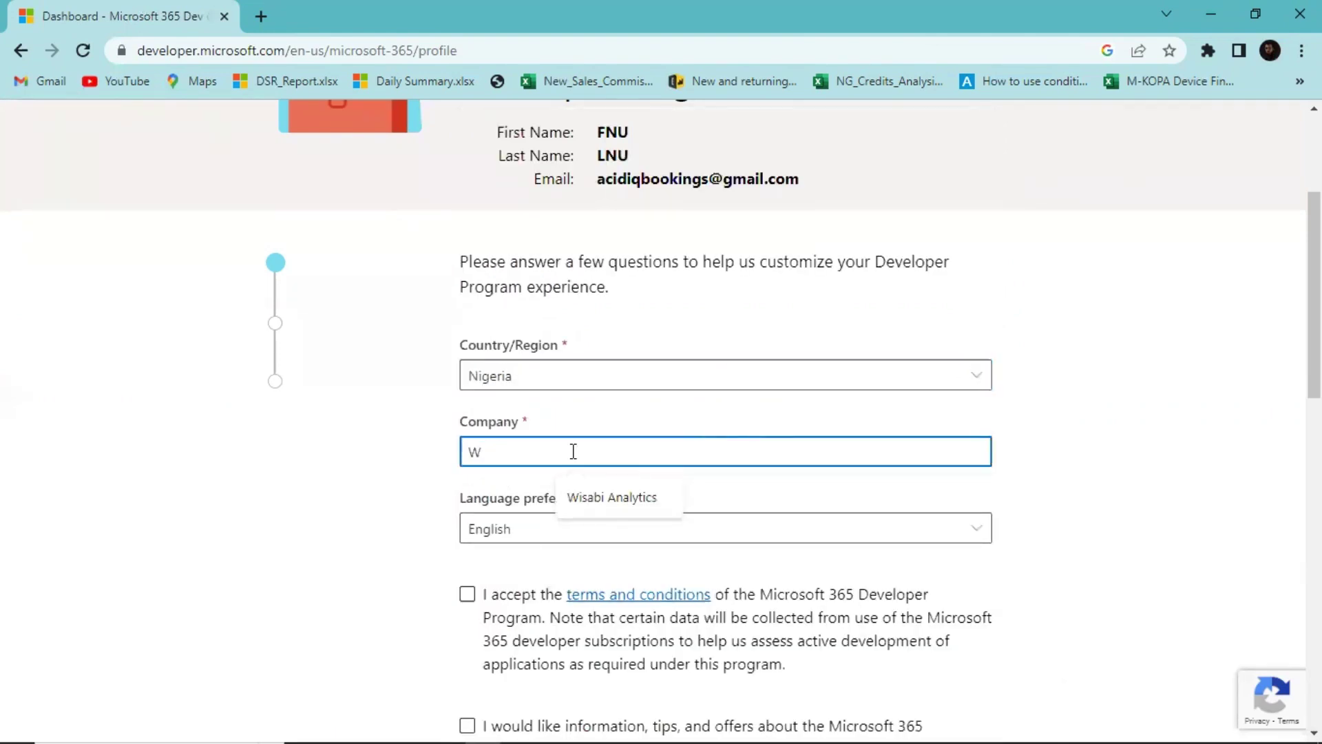
{"action": "type", "text": "ISAsabi Analytics"}
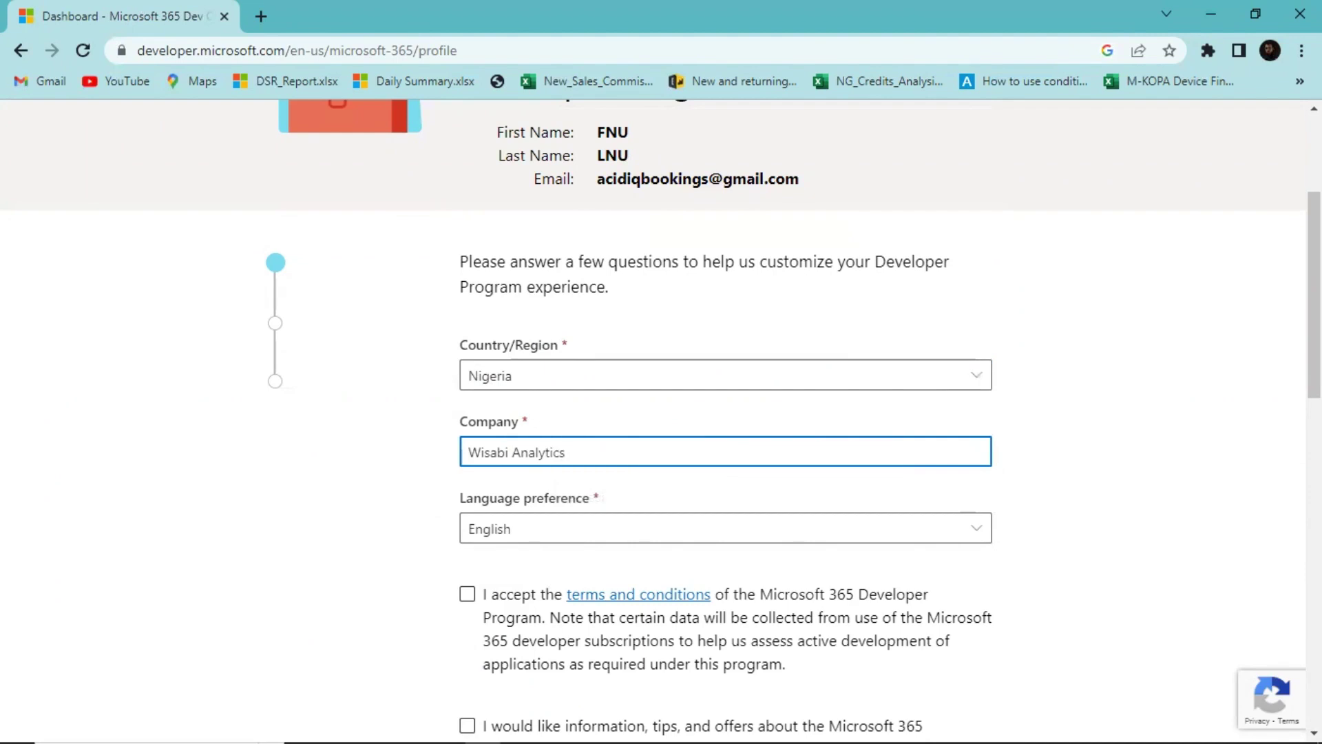
Step: Accept the Developer Program terms, opt in to tips and offers, and continue
{"action": "scroll", "coordinate": [806, 357], "scroll_direction": "down", "scroll_amount": 3}
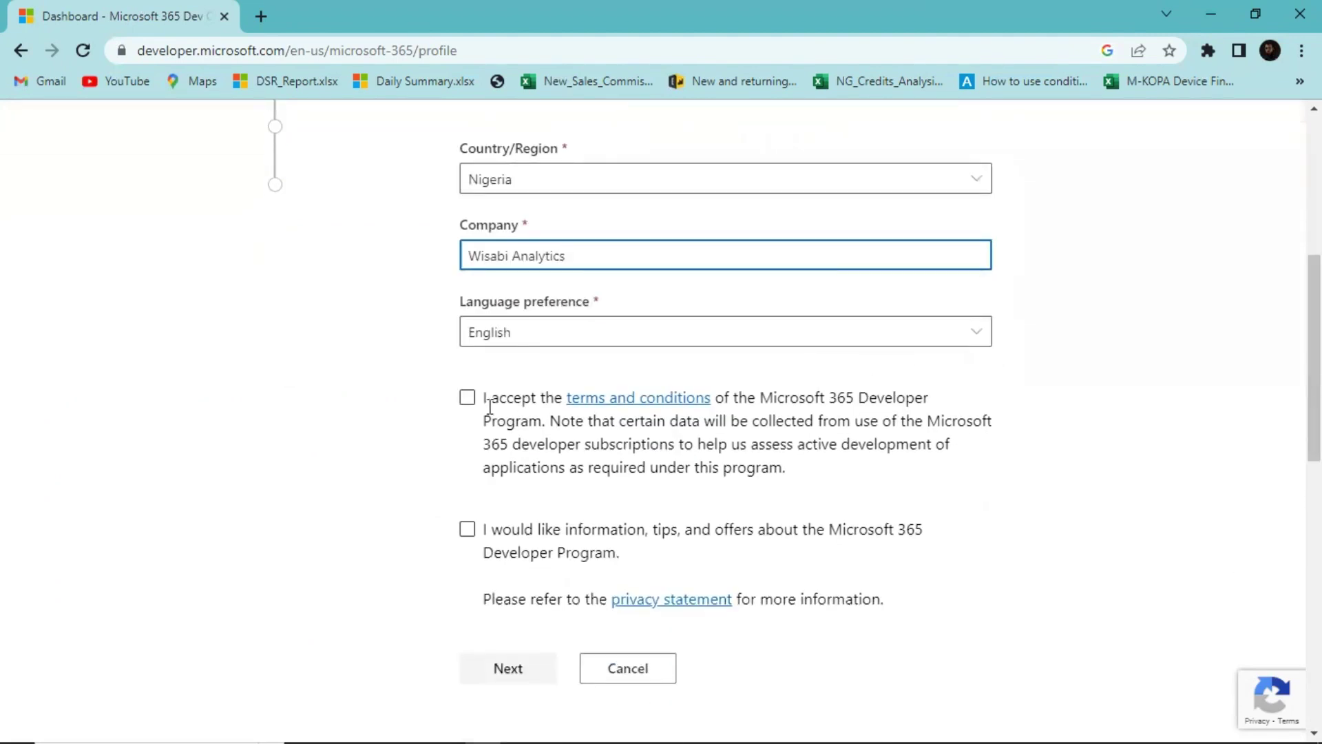
{"action": "left_click", "coordinate": [467, 399]}
{"action": "left_click", "coordinate": [473, 541]}
{"action": "left_click", "coordinate": [505, 670]}
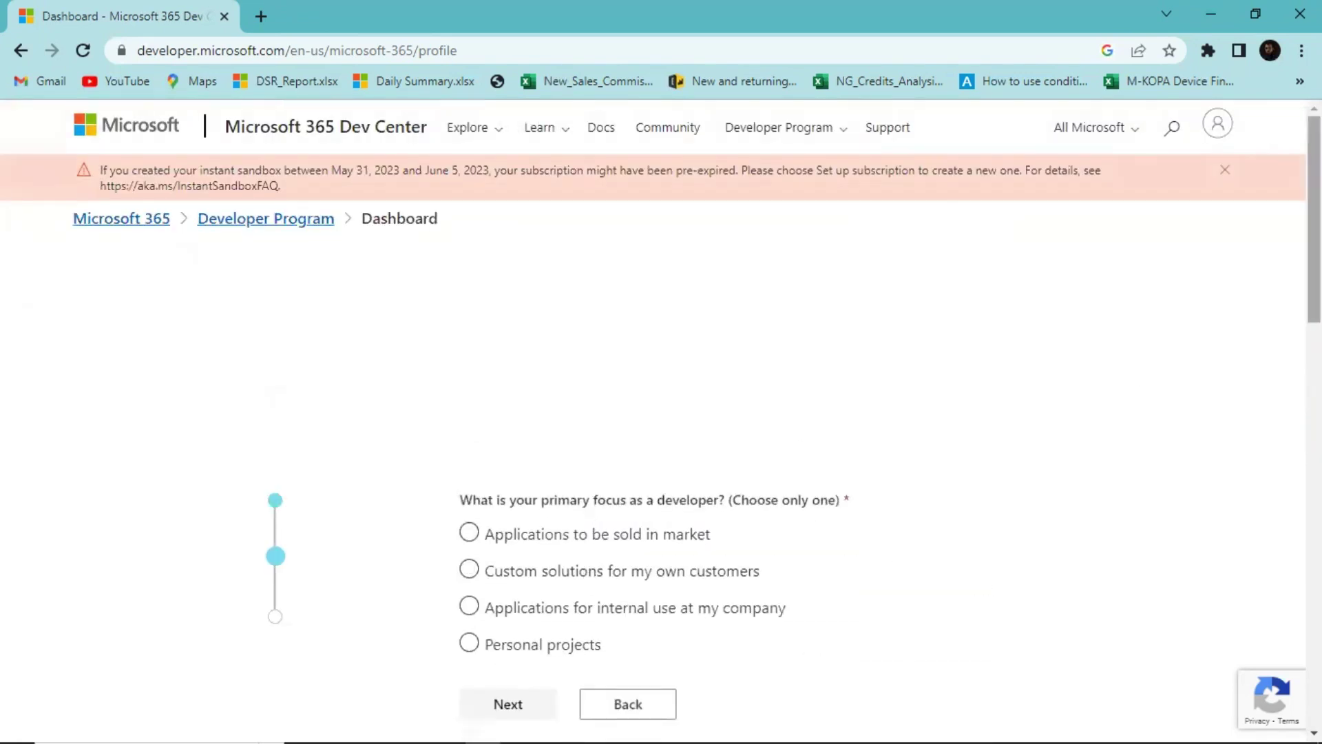
Step: Choose Personal projects as developer focus and Power Platform as interest area, then save
{"action": "scroll", "coordinate": [797, 413], "scroll_direction": "down", "scroll_amount": 3}
{"action": "left_click", "coordinate": [467, 485]}
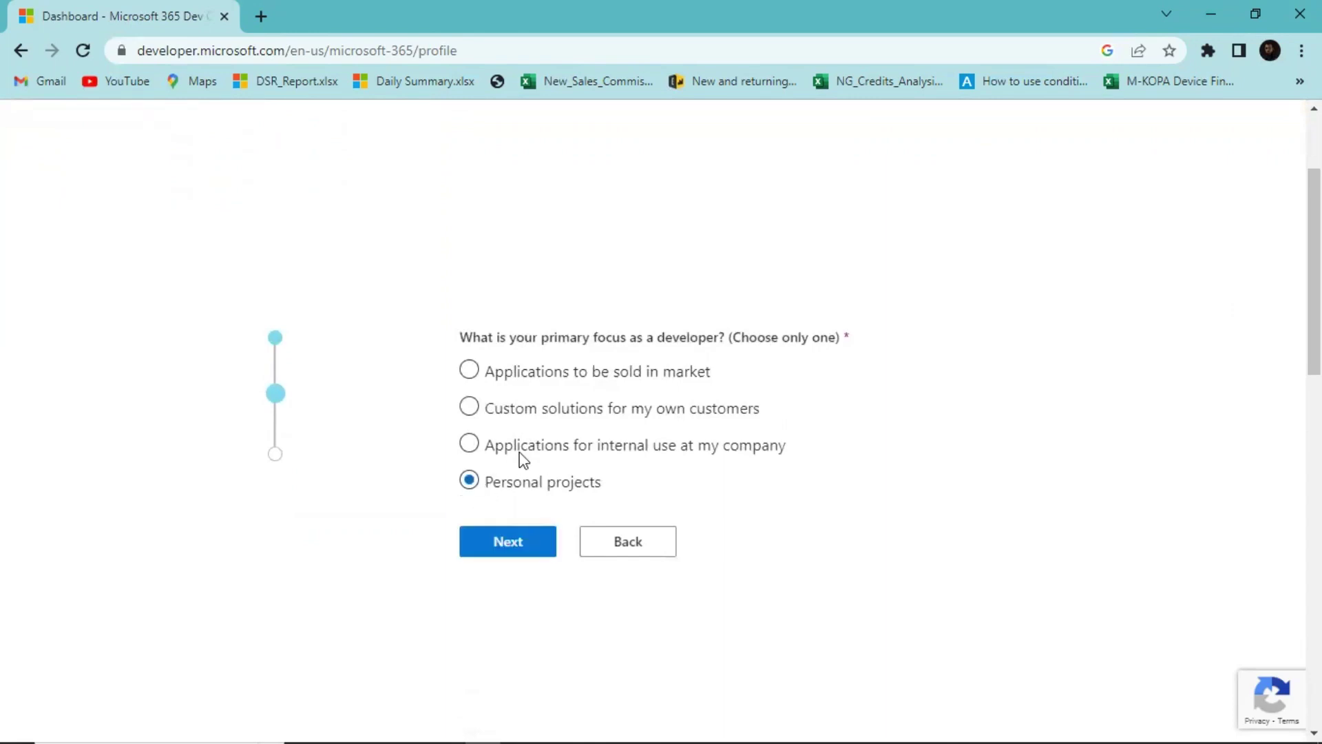
{"action": "left_click", "coordinate": [503, 544]}
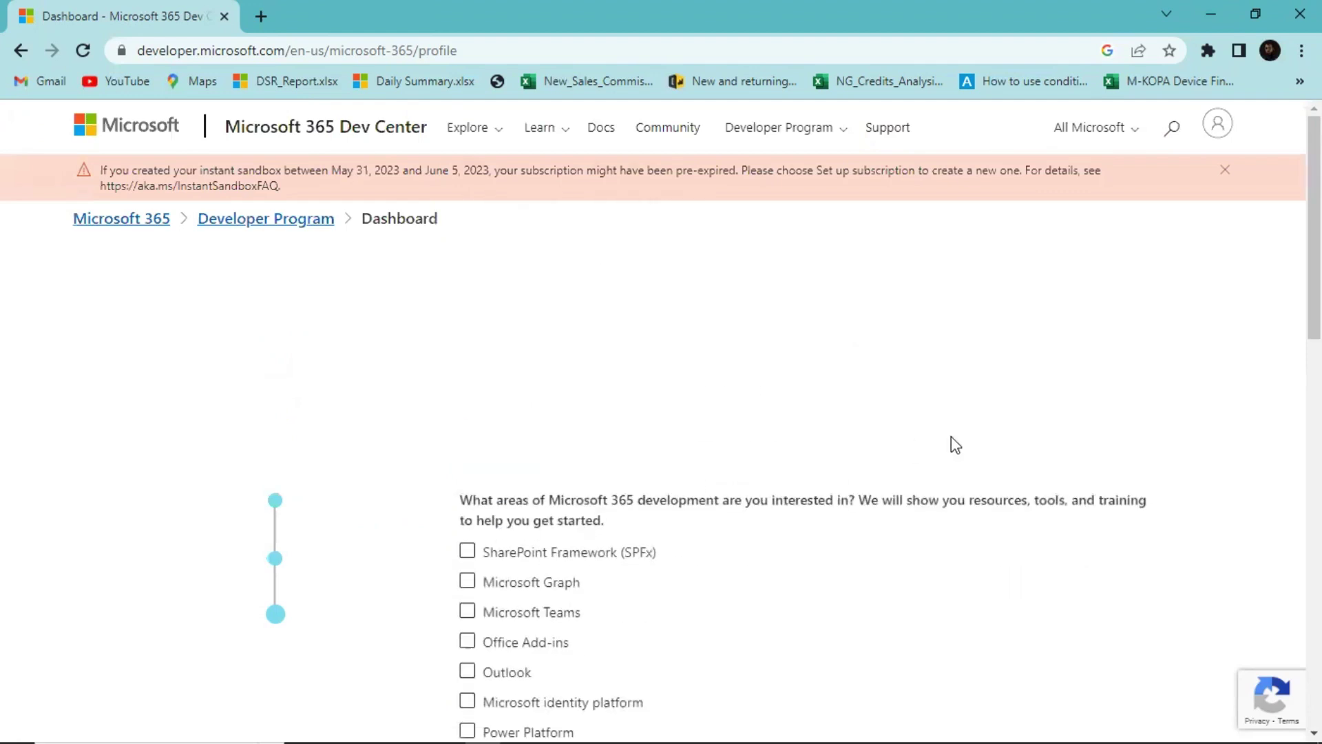
{"action": "scroll", "coordinate": [956, 311], "scroll_direction": "down", "scroll_amount": 3}
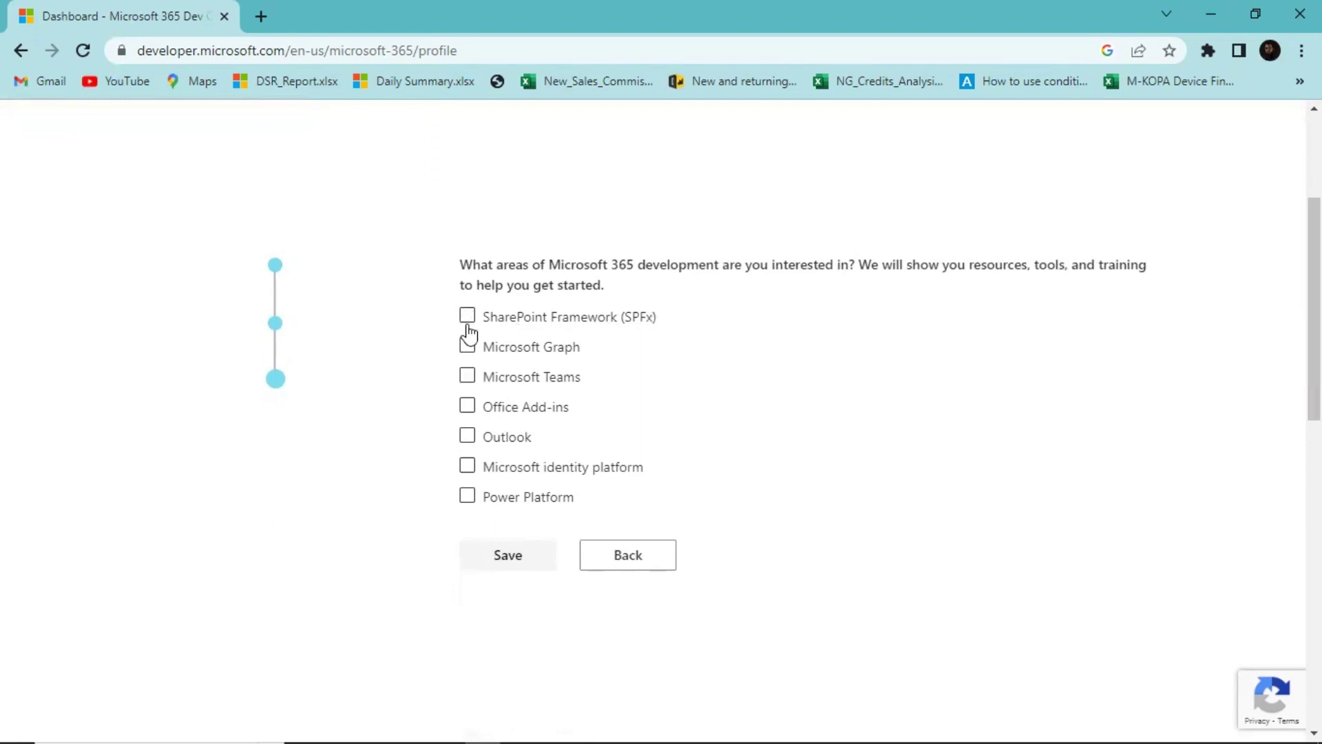
{"action": "left_click", "coordinate": [467, 497]}
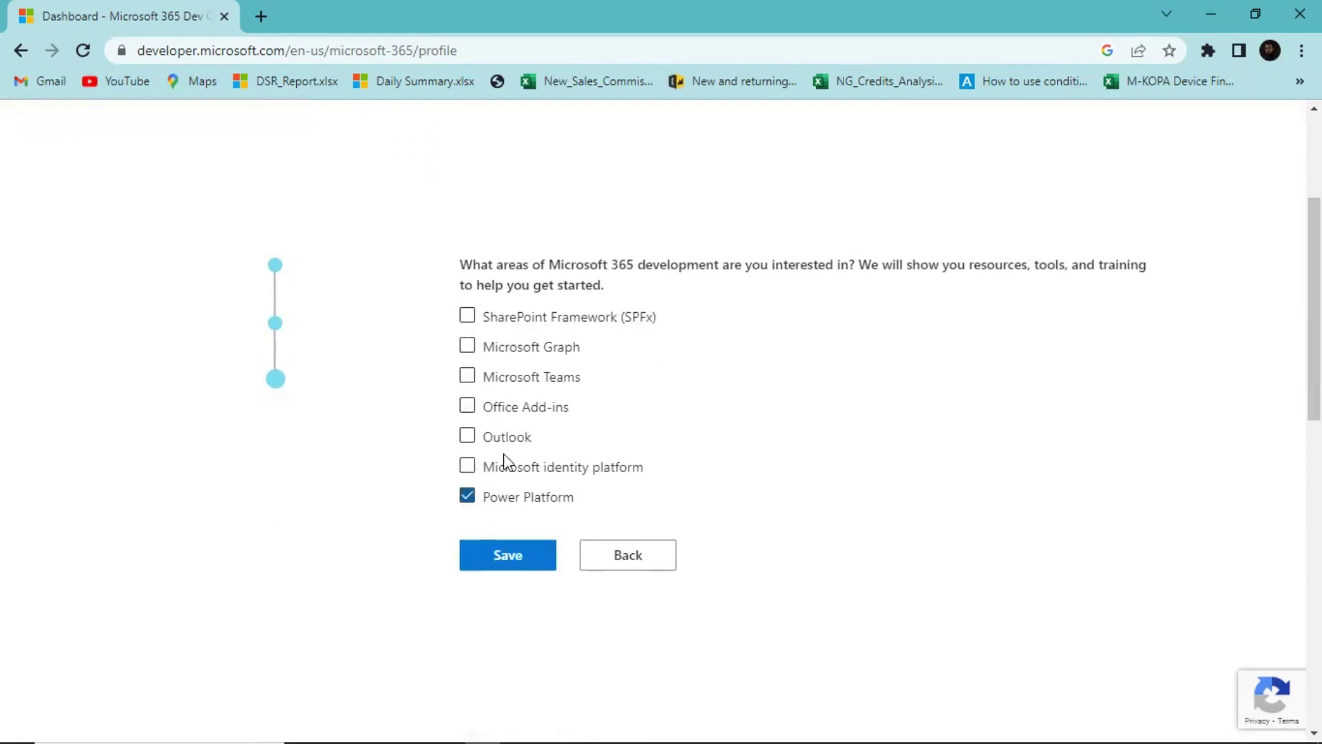
{"action": "left_click", "coordinate": [511, 565]}
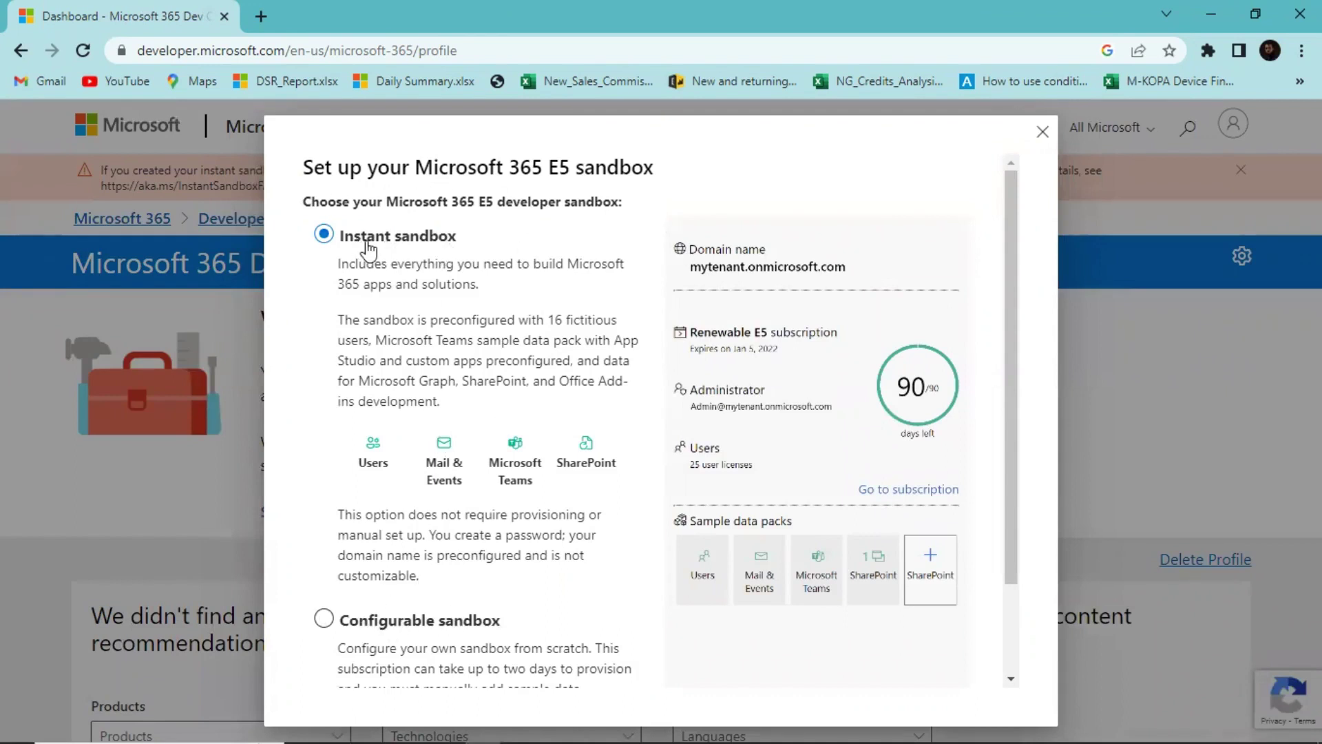
Step: Choose the instant sandbox with data center region Europe / Middle East / Africa (Ireland)
{"action": "left_click_drag", "start_coordinate": [1007, 434], "coordinate": [1006, 582]}
{"action": "left_click", "coordinate": [877, 677]}
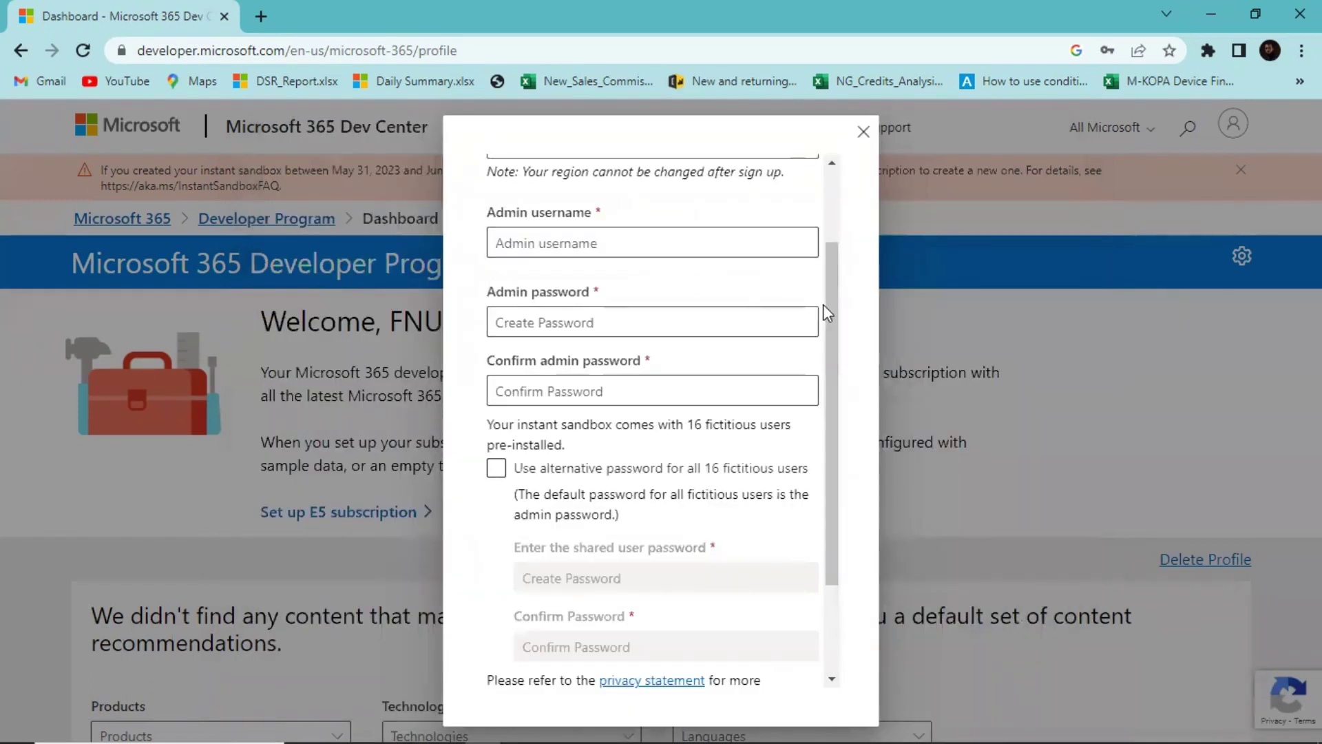
{"action": "left_click_drag", "start_coordinate": [823, 303], "coordinate": [824, 192]}
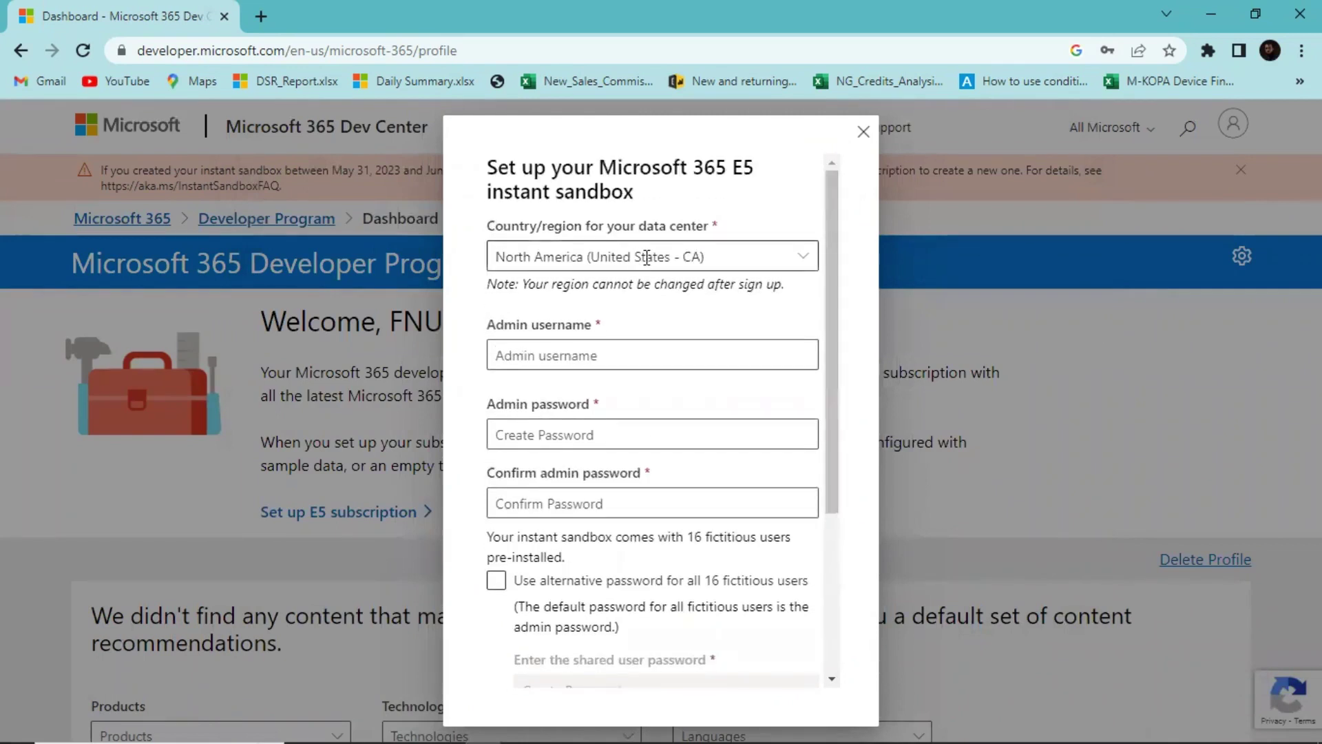
{"action": "left_click", "coordinate": [804, 260]}
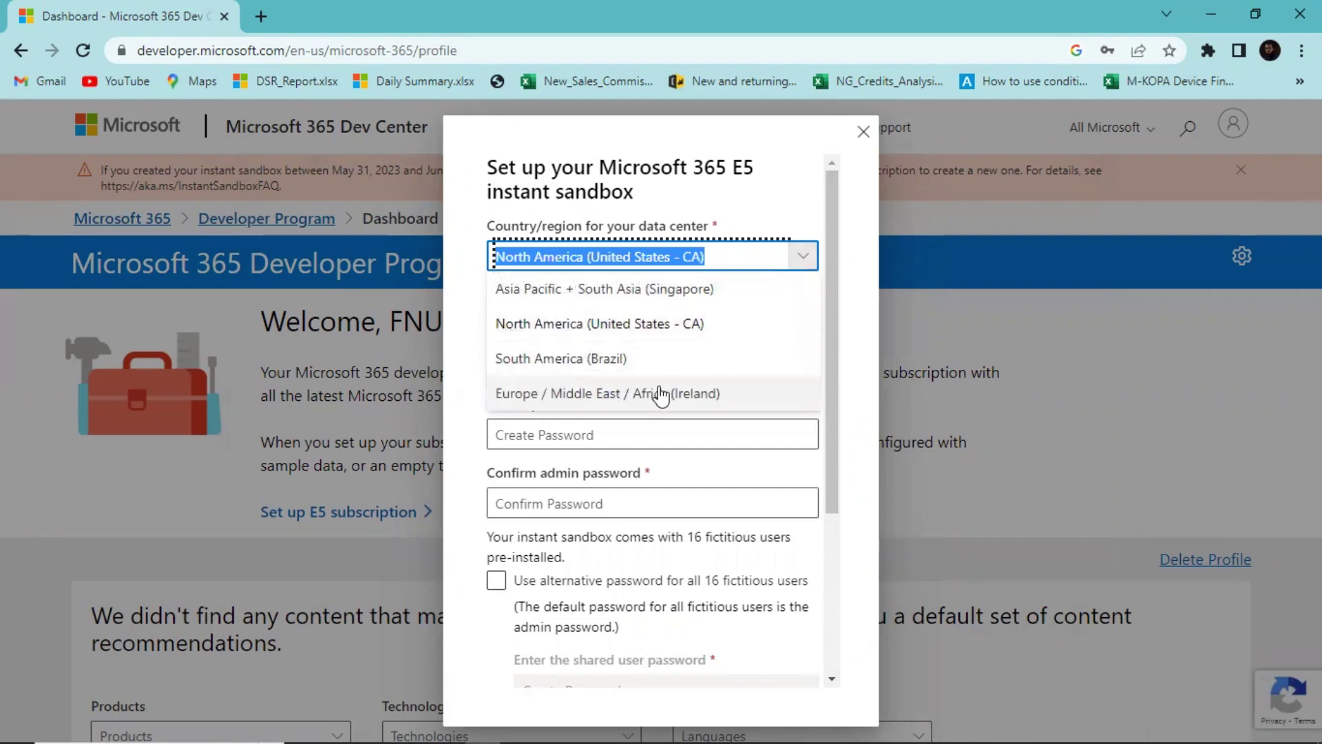
{"action": "left_click", "coordinate": [566, 398]}
{"action": "left_click", "coordinate": [561, 356]}
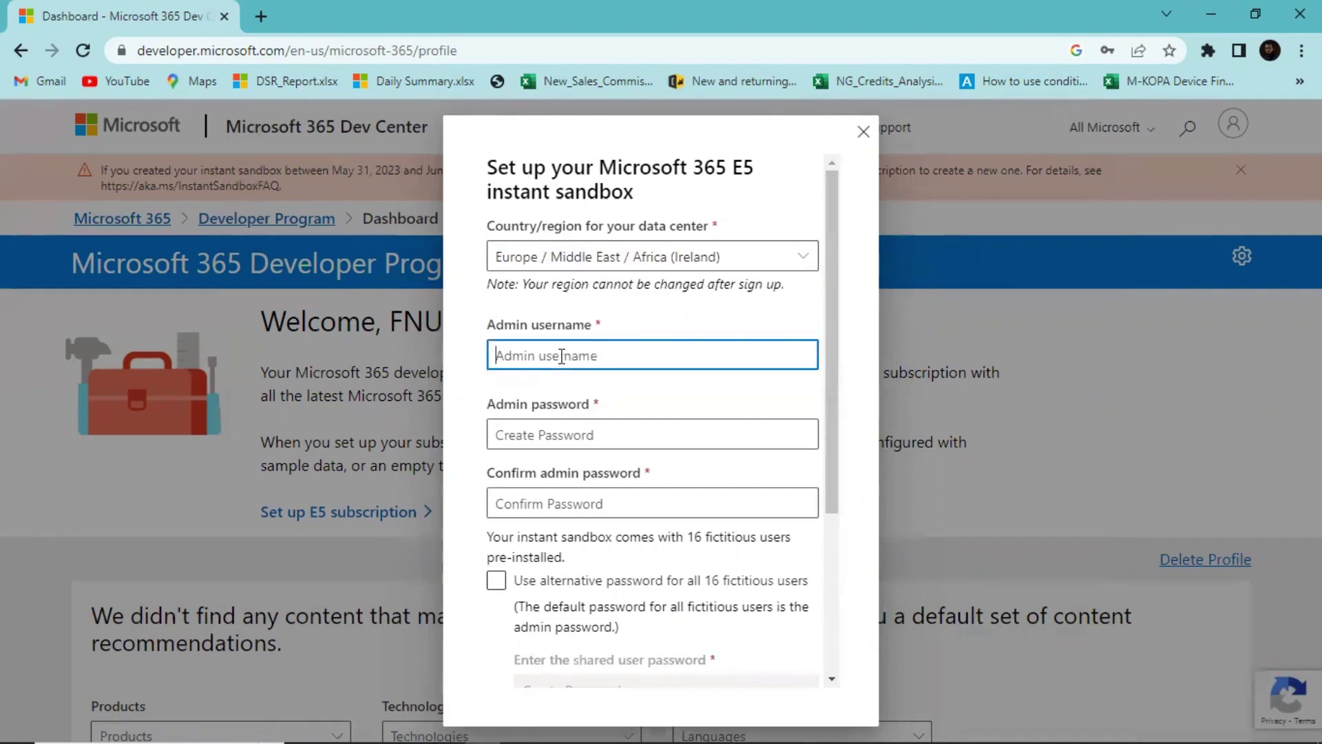
Step: Enter the sandbox admin username and admin password
{"action": "type", "text": "Adn"}
{"action": "type", "text": "in007"}
{"action": "left_click", "coordinate": [537, 435]}
{"action": "type", "text": "****"}
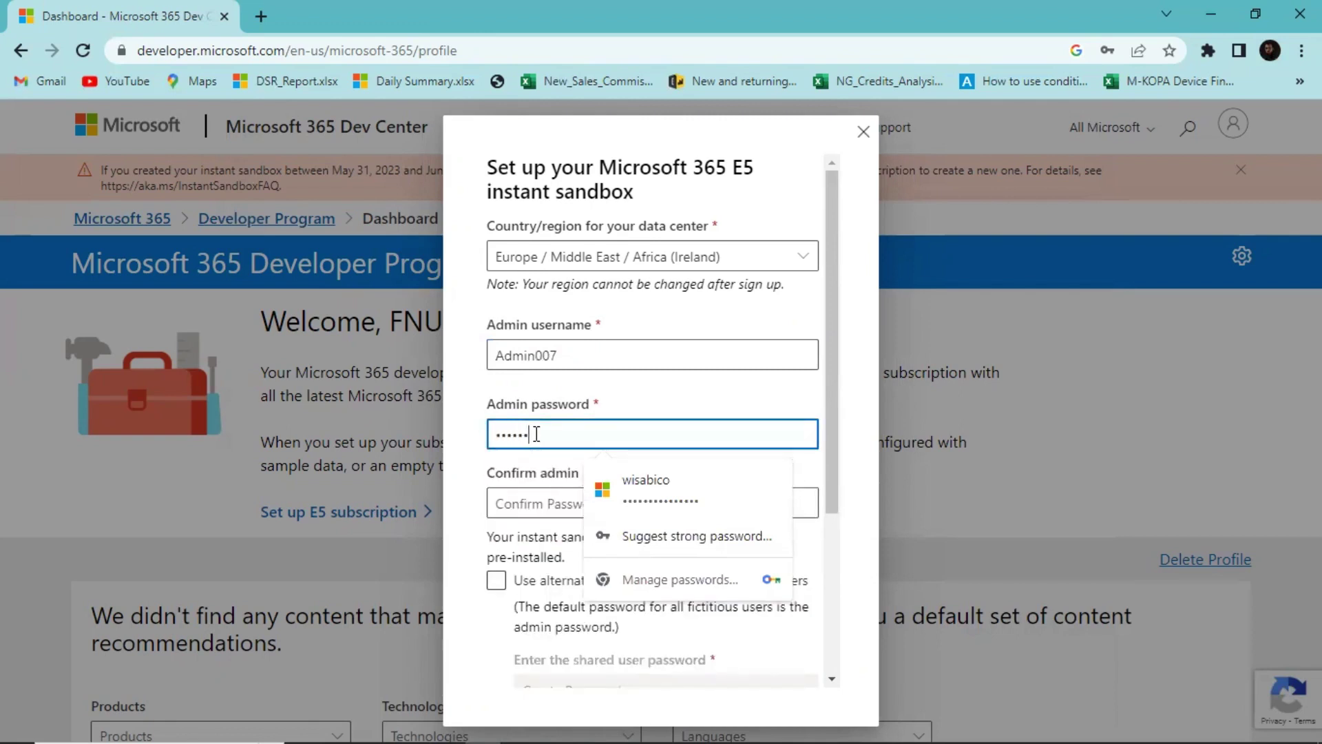
{"action": "type", "text": "*"}
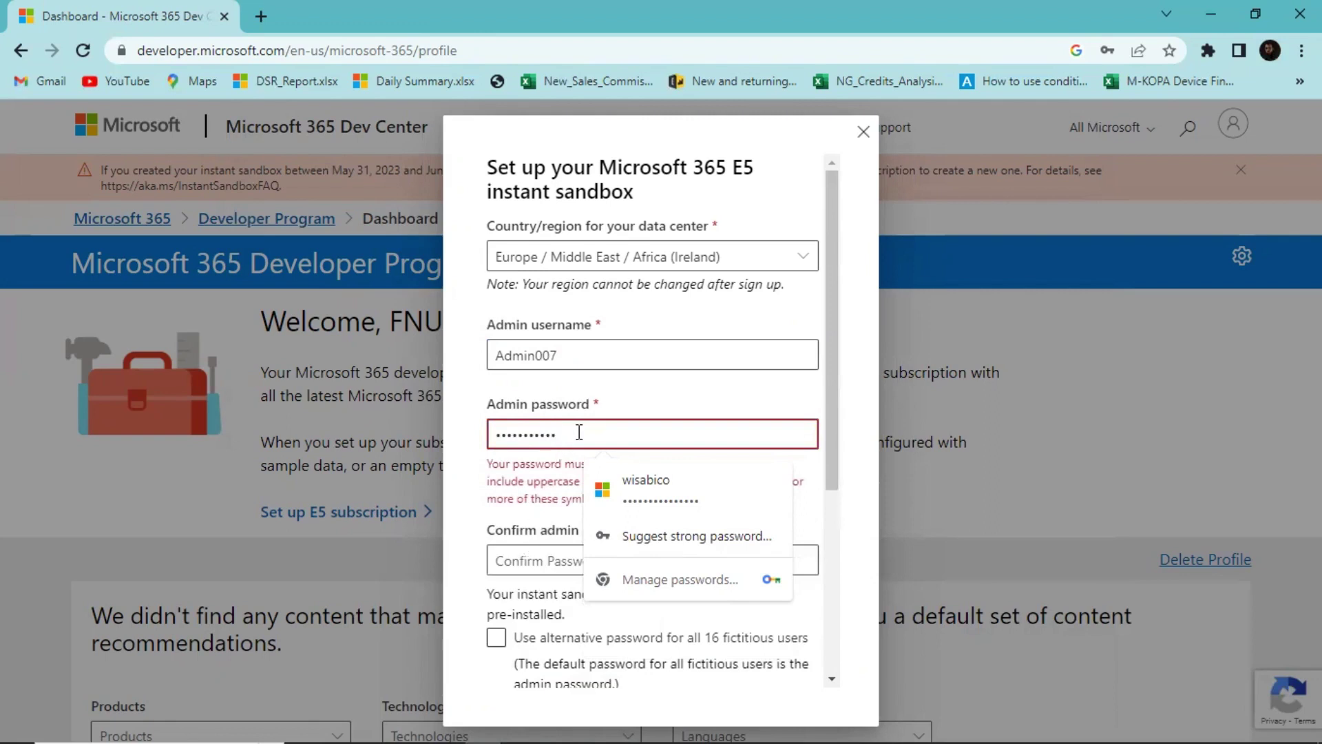
{"action": "left_click", "coordinate": [714, 399]}
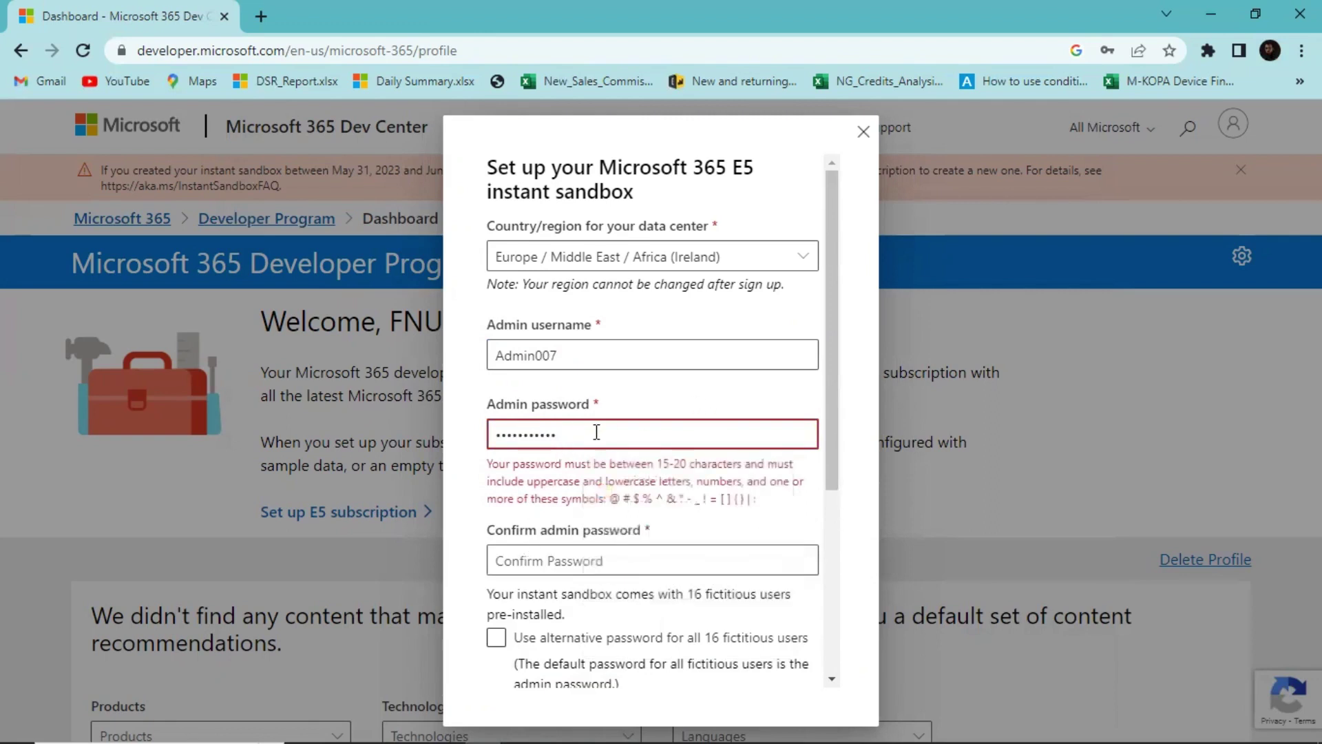
{"action": "left_click_drag", "start_coordinate": [567, 434], "coordinate": [455, 451]}
{"action": "type", "text": "•••••"}
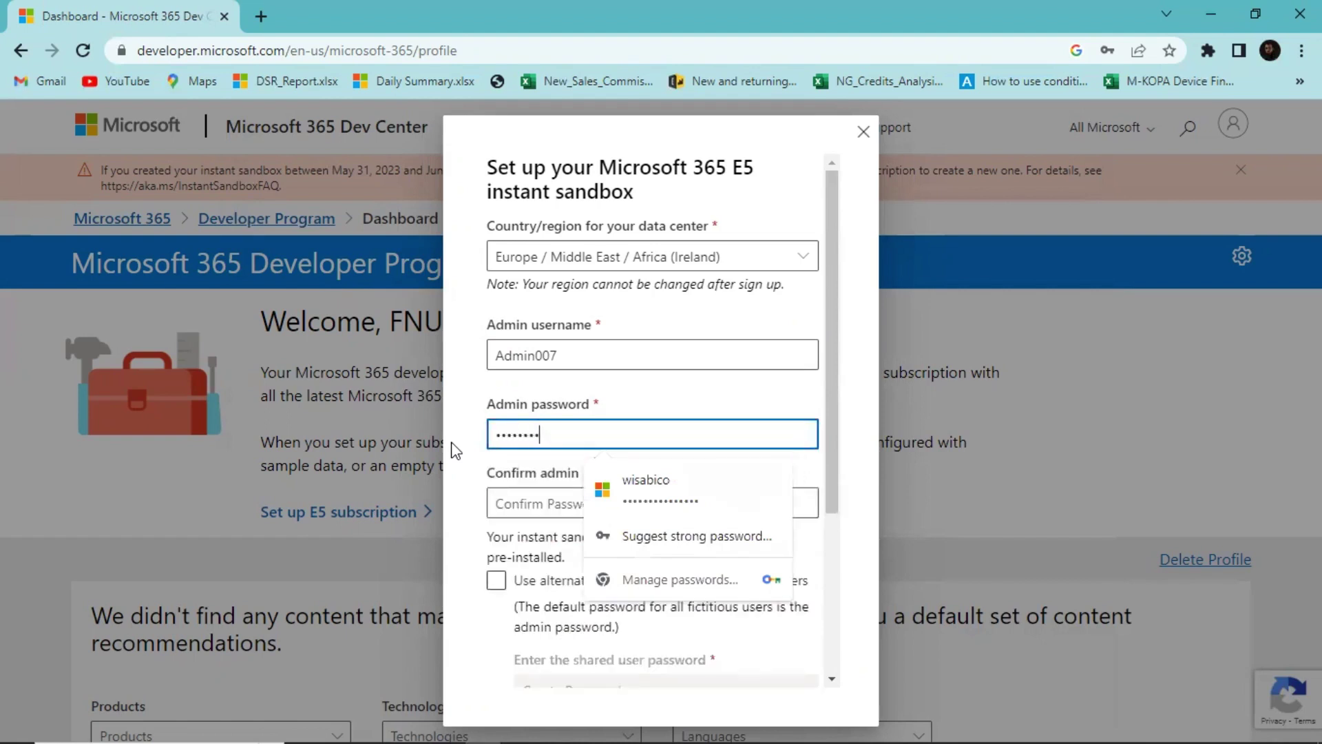
{"action": "type", "text": "•••••••••"}
{"action": "key", "text": "ctrl+a"}
{"action": "type", "text": "•••••••••••••"}
{"action": "left_click", "coordinate": [519, 493]}
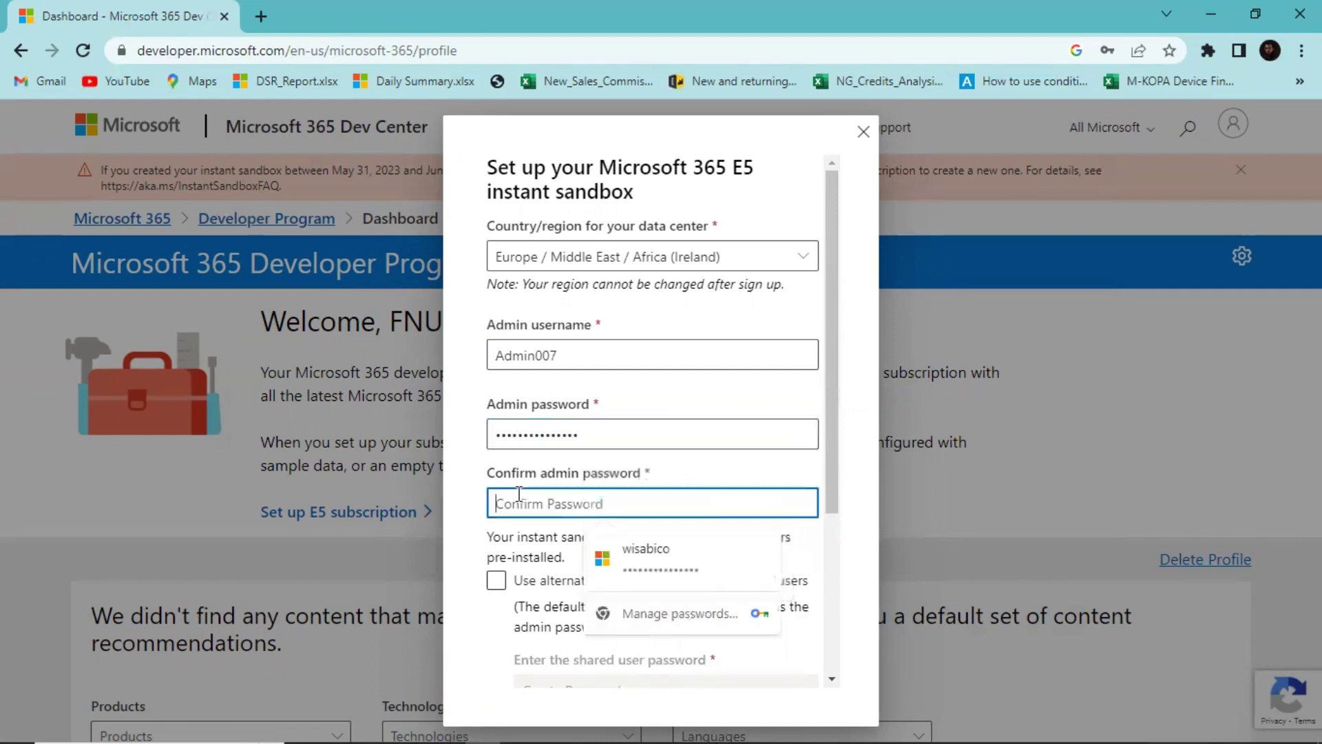
{"action": "type", "text": "••"}
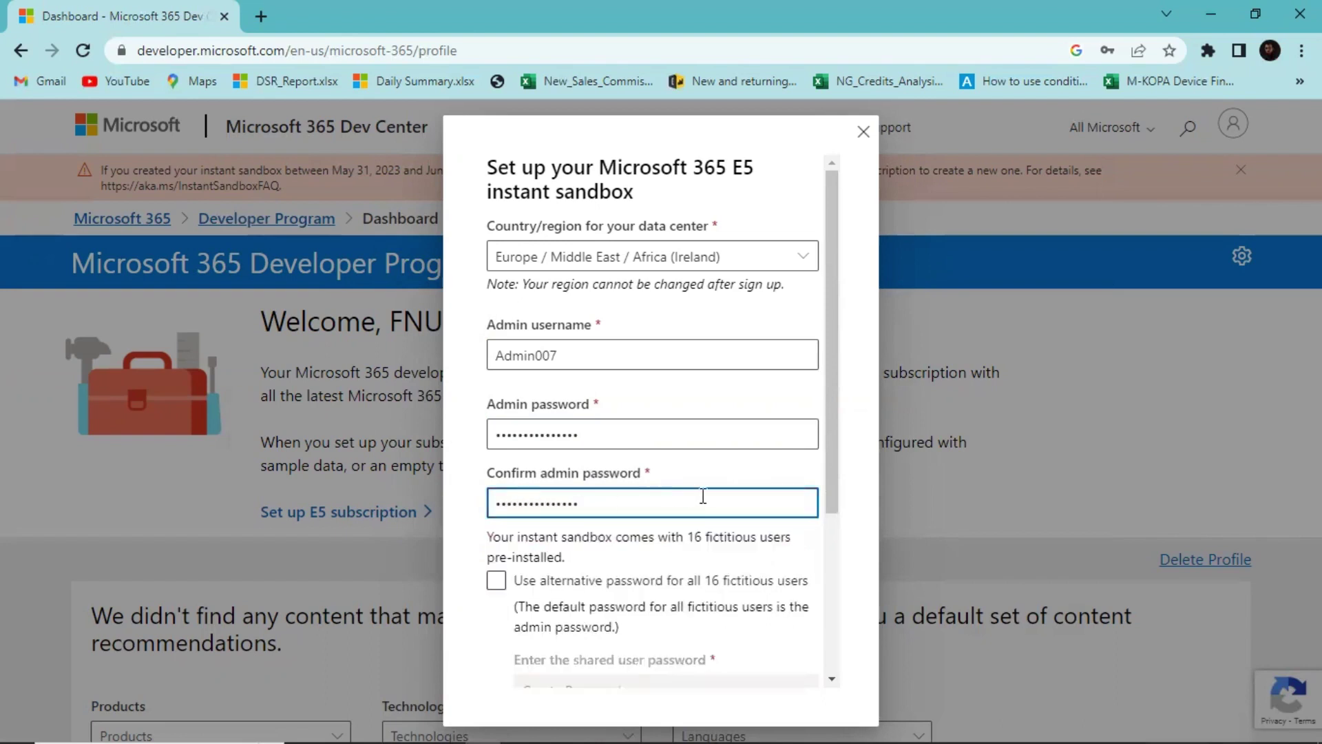
Step: Keep the admin password for all fictitious users and submit the admin details
{"action": "left_click_drag", "start_coordinate": [829, 475], "coordinate": [817, 631]}
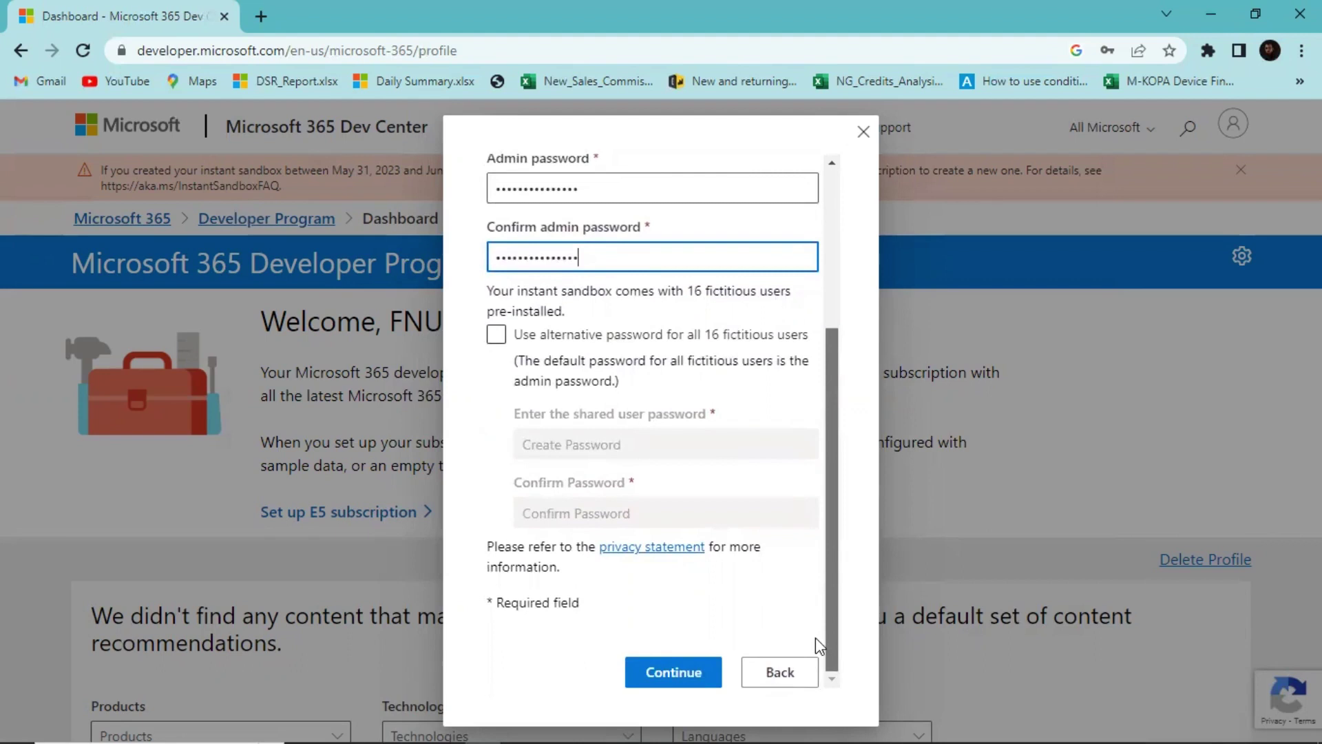
{"action": "left_click_drag", "start_coordinate": [815, 637], "coordinate": [816, 637]}
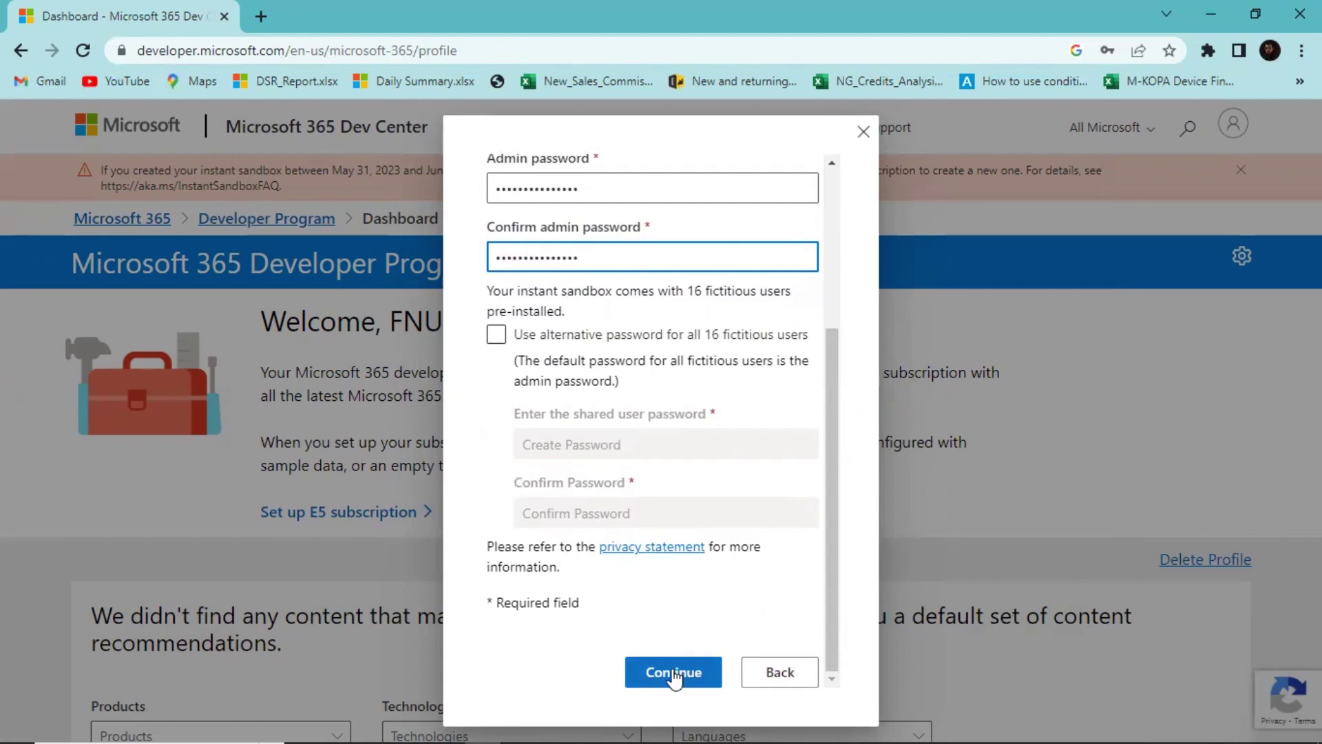
{"action": "left_click", "coordinate": [497, 336]}
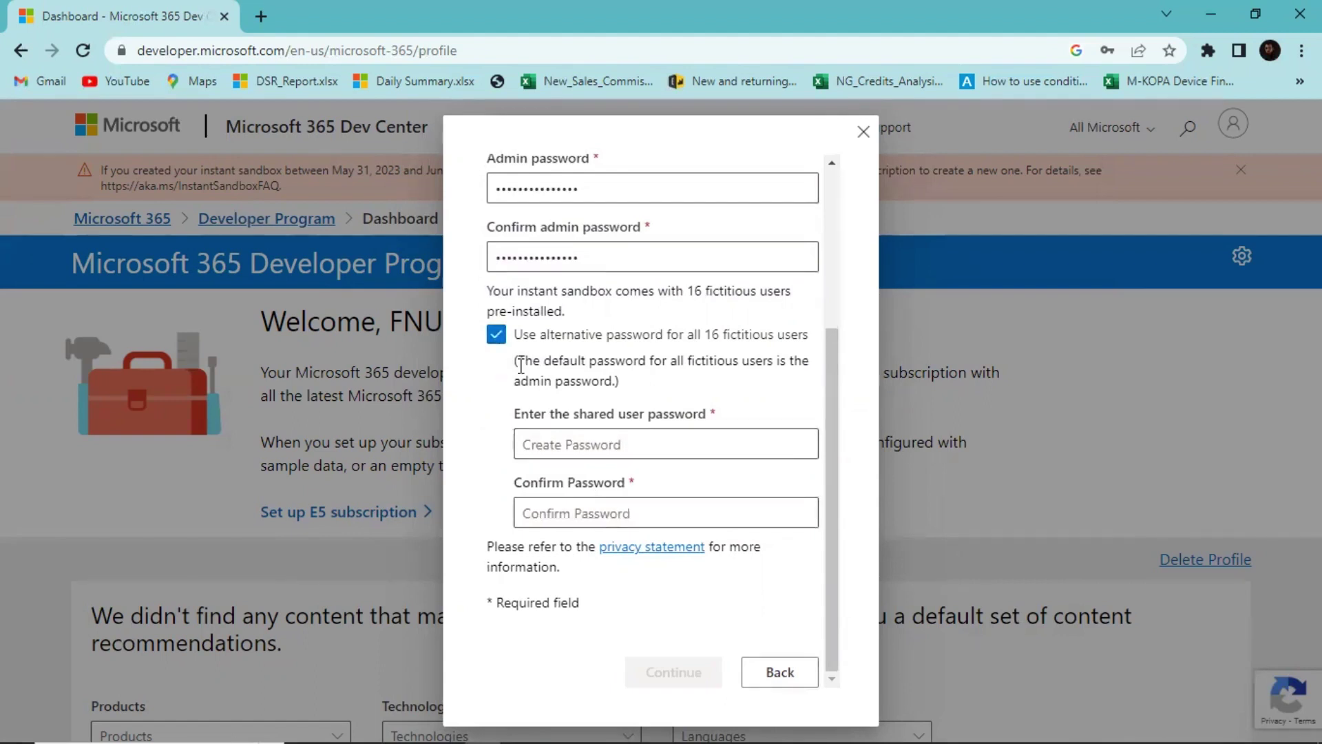
{"action": "left_click", "coordinate": [496, 338]}
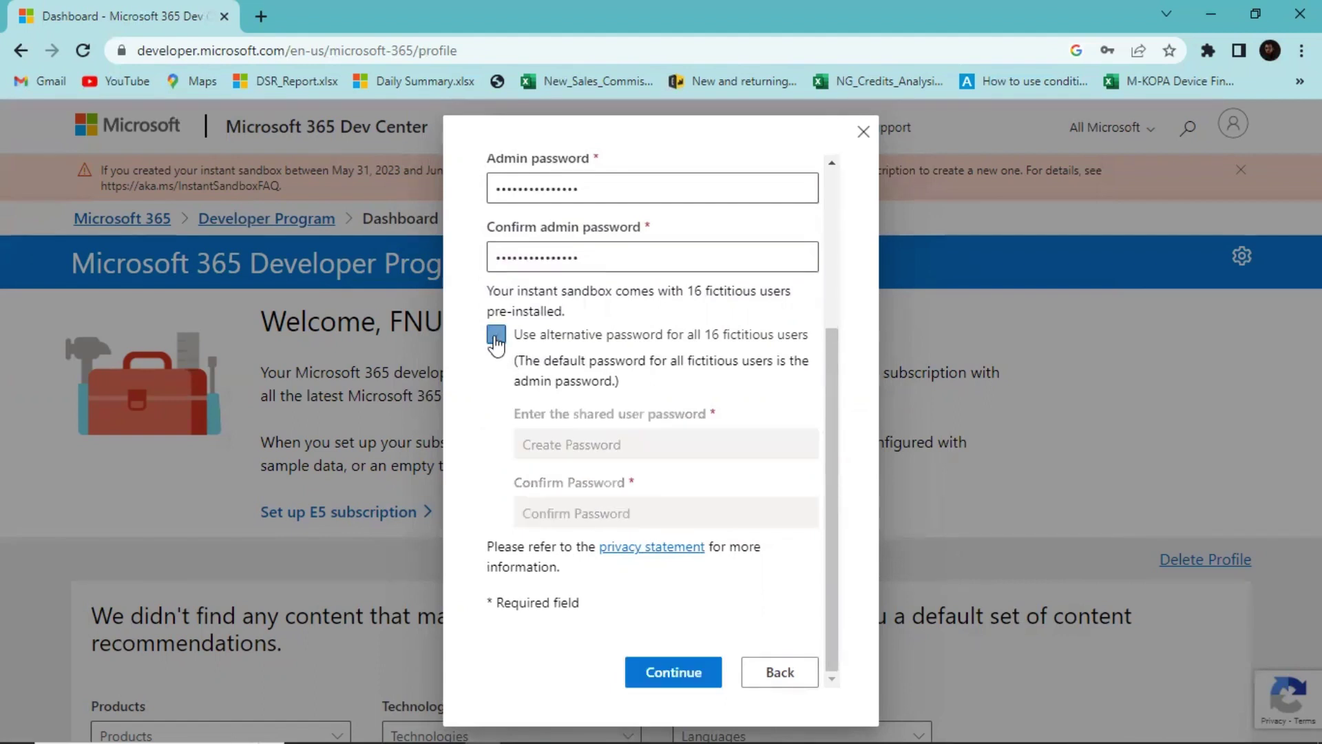
{"action": "left_click", "coordinate": [661, 682]}
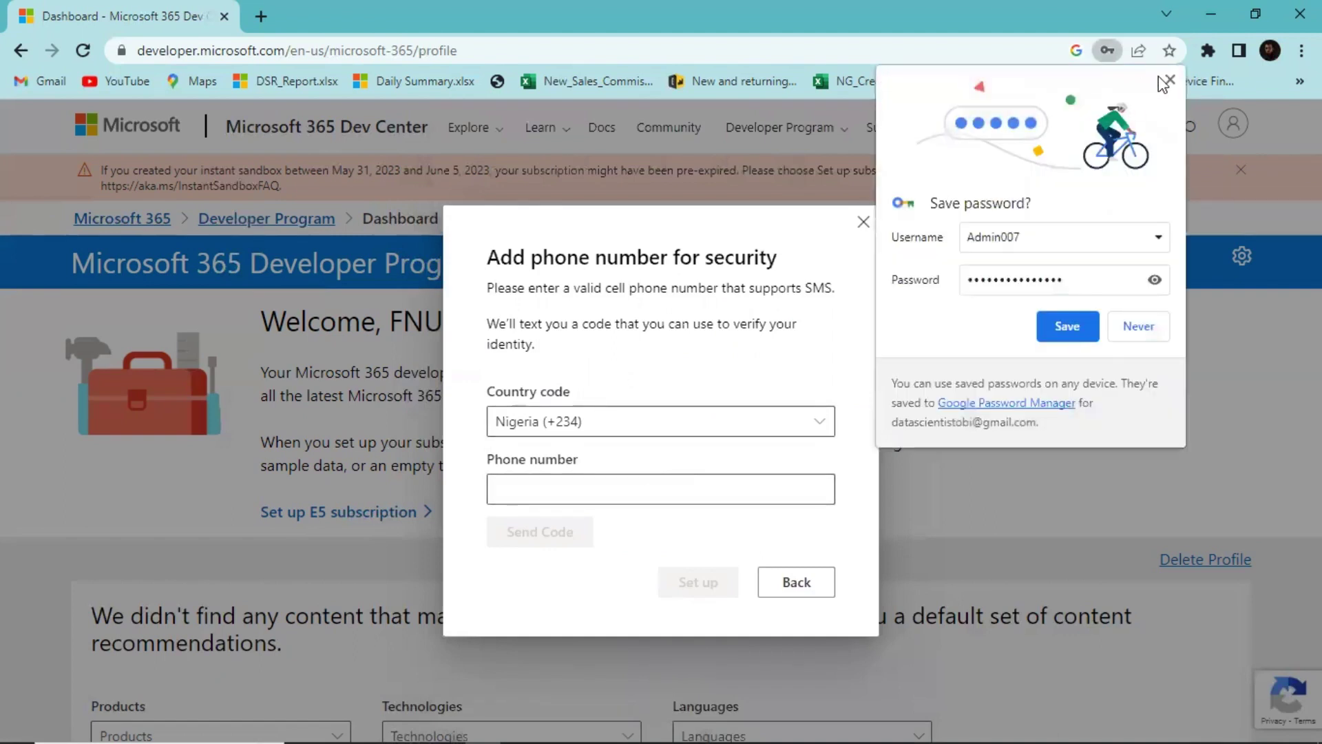
Step: Save the admin credentials in Chrome, enter the security phone number and request a code
{"action": "left_click", "coordinate": [1069, 329]}
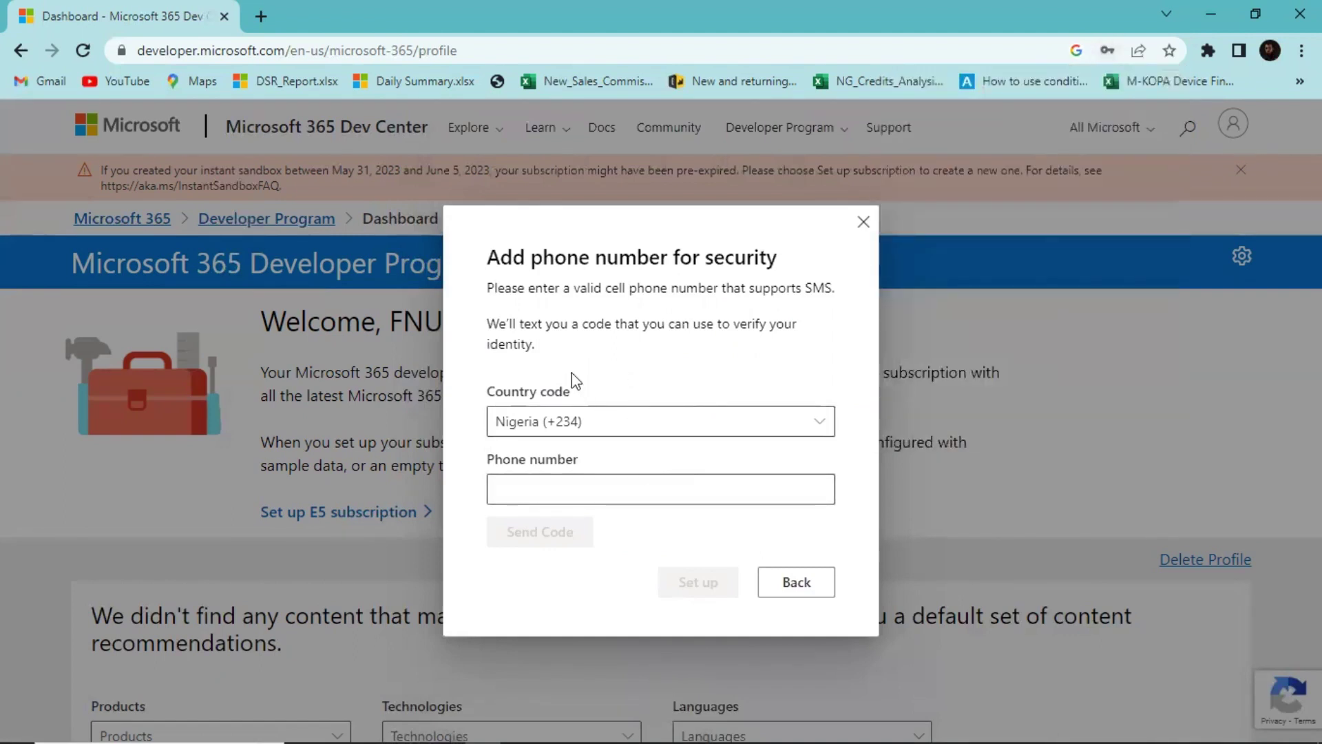
{"action": "left_click", "coordinate": [537, 496]}
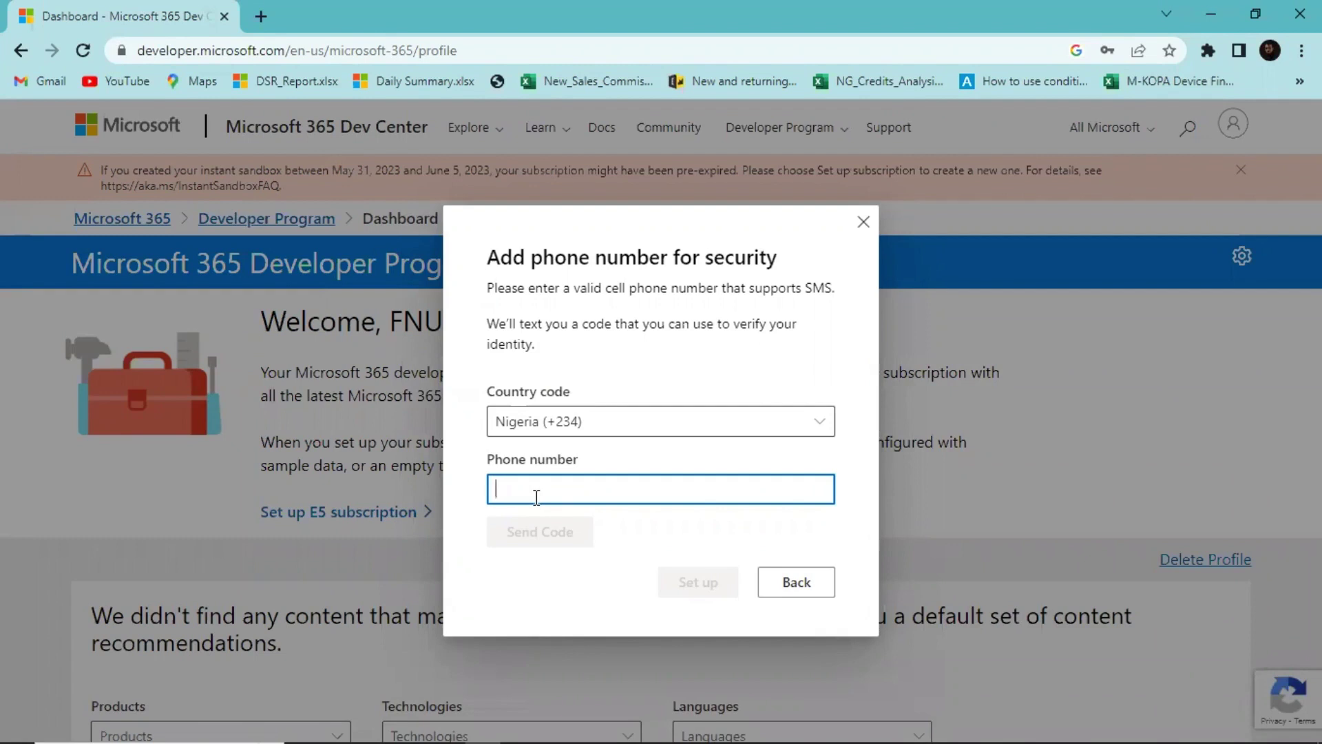
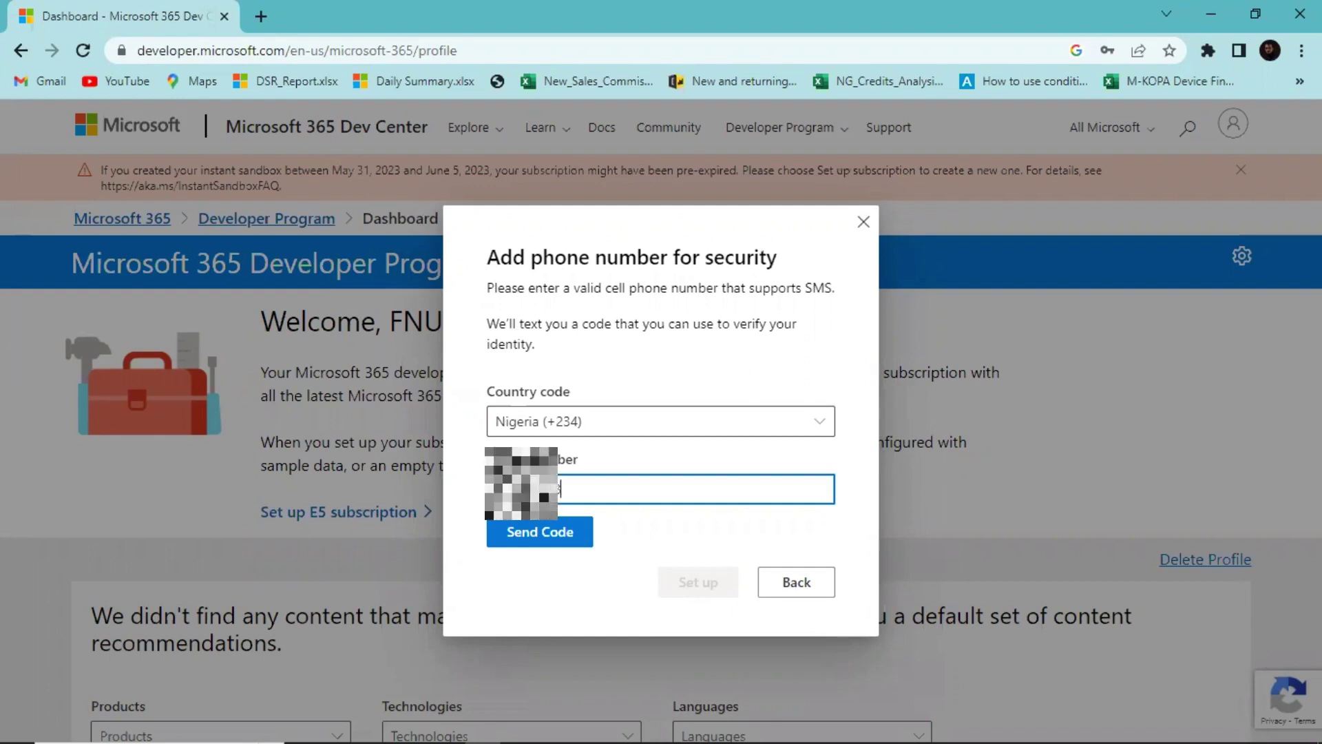
{"action": "left_click", "coordinate": [542, 538]}
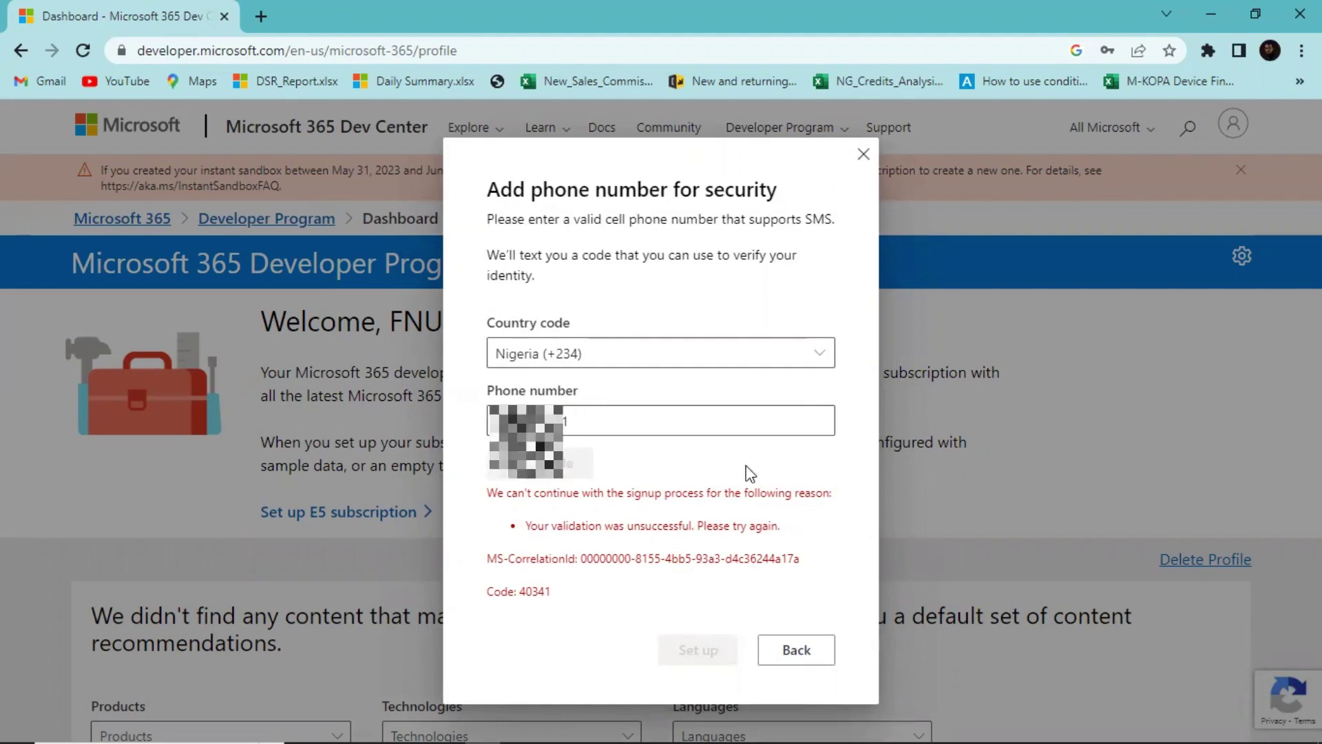
Step: Replace the phone number with a re-pasted copy and request the SMS code again
{"action": "left_click_drag", "start_coordinate": [600, 422], "coordinate": [484, 430]}
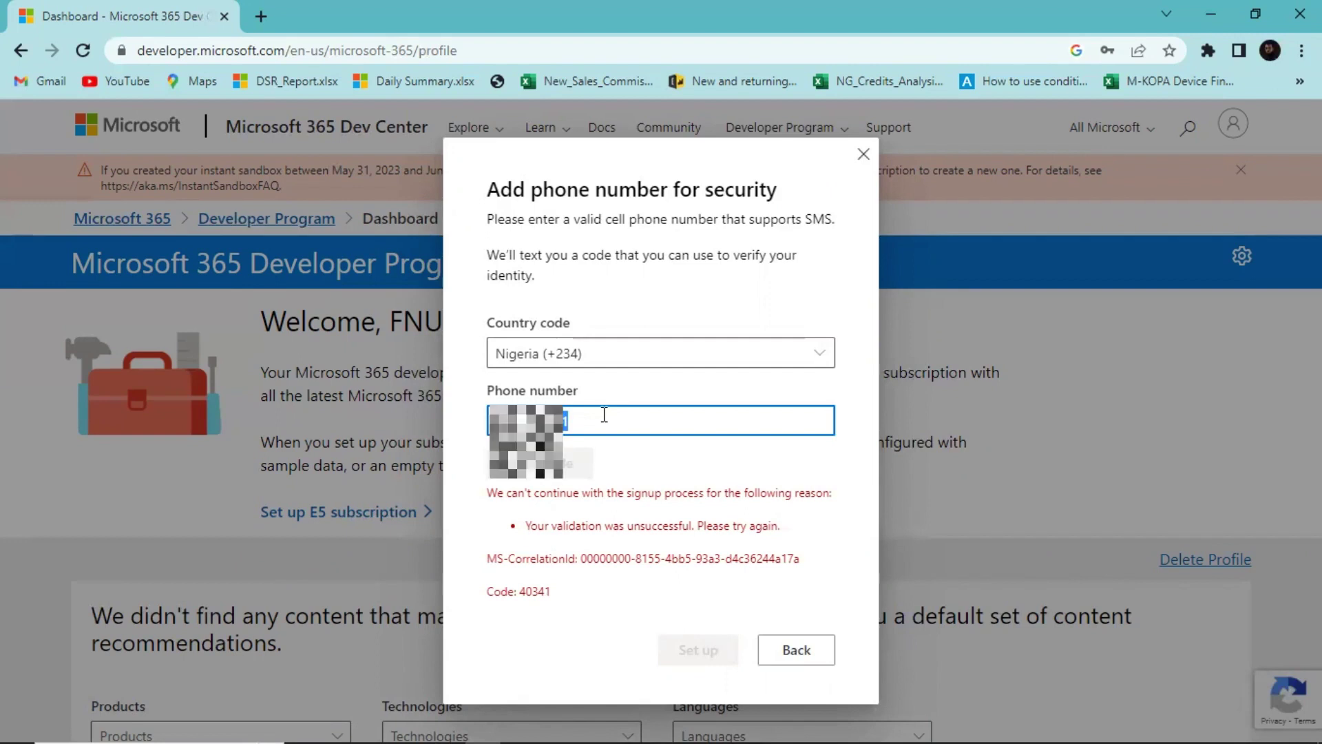
{"action": "key", "text": "BackSpace"}
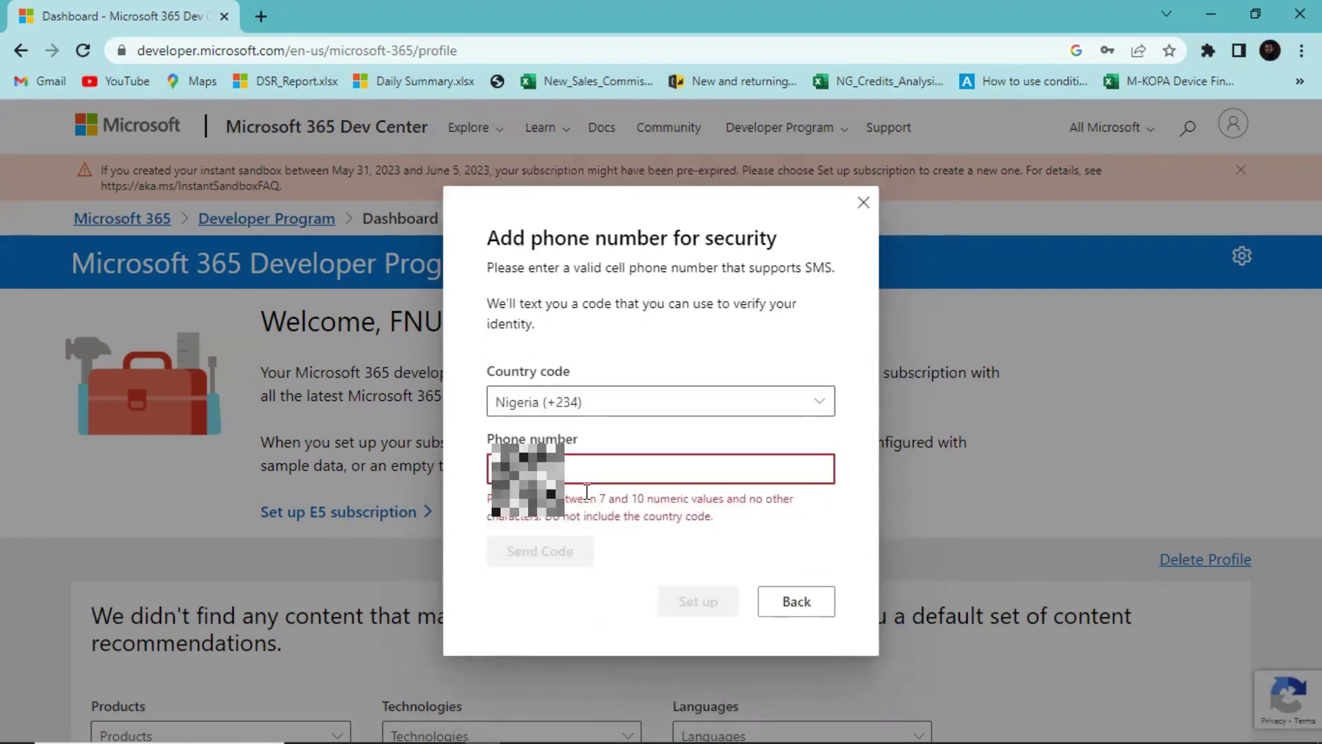
{"action": "key", "text": "ctrl+v"}
{"action": "left_click", "coordinate": [525, 537]}
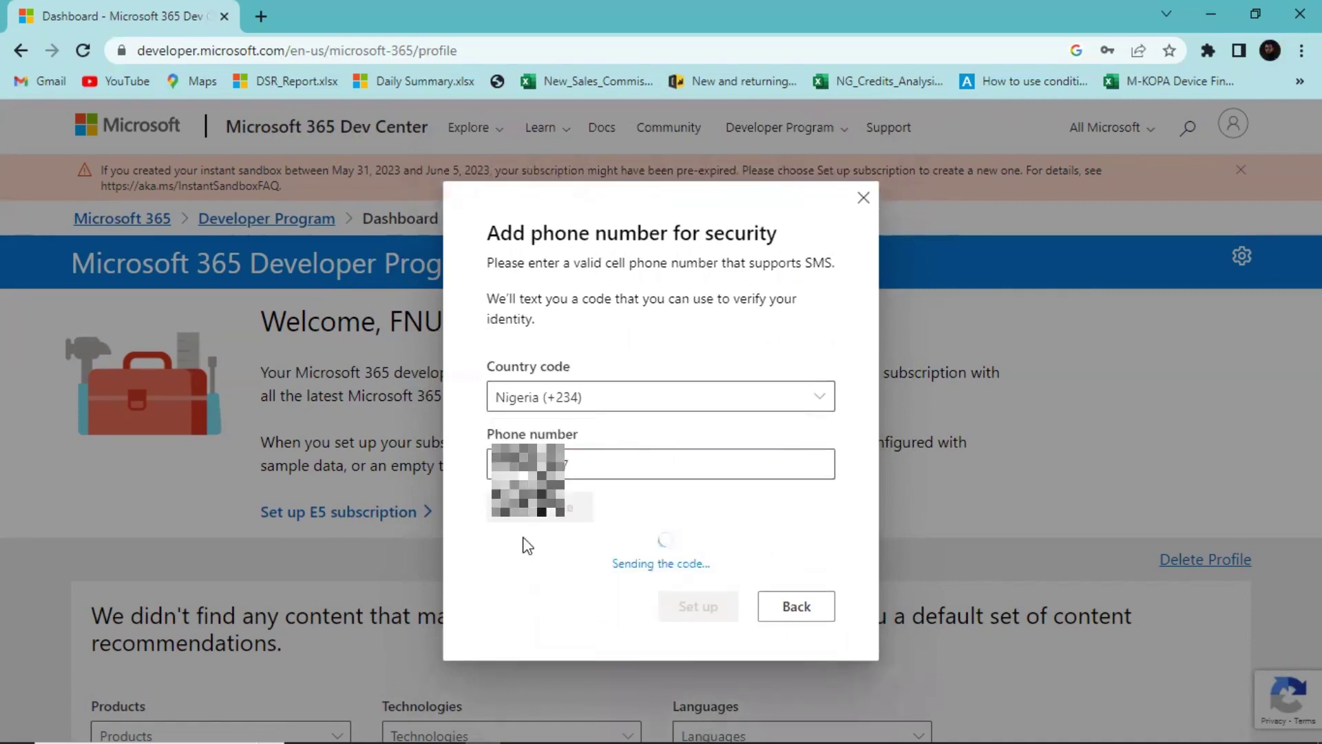
Step: Enter the 5-digit SMS verification code and submit it with Set up
{"action": "left_click", "coordinate": [537, 589]}
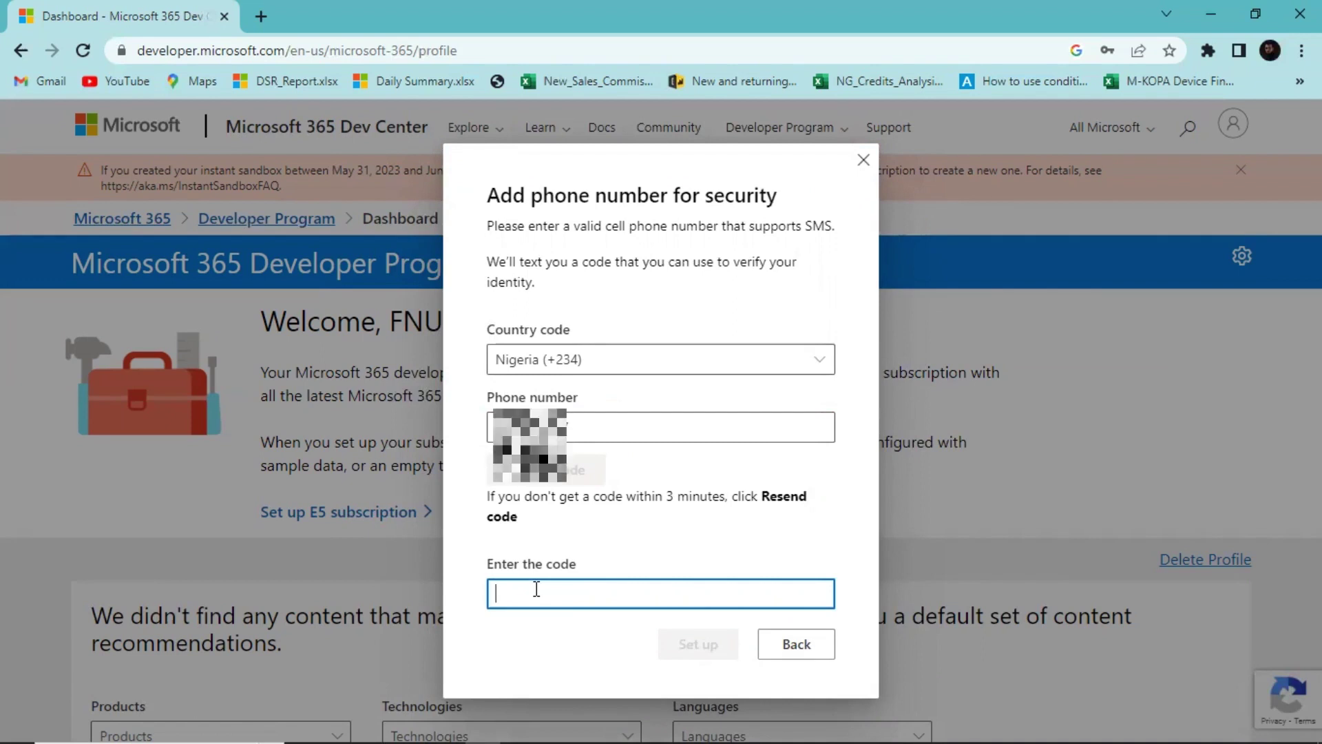
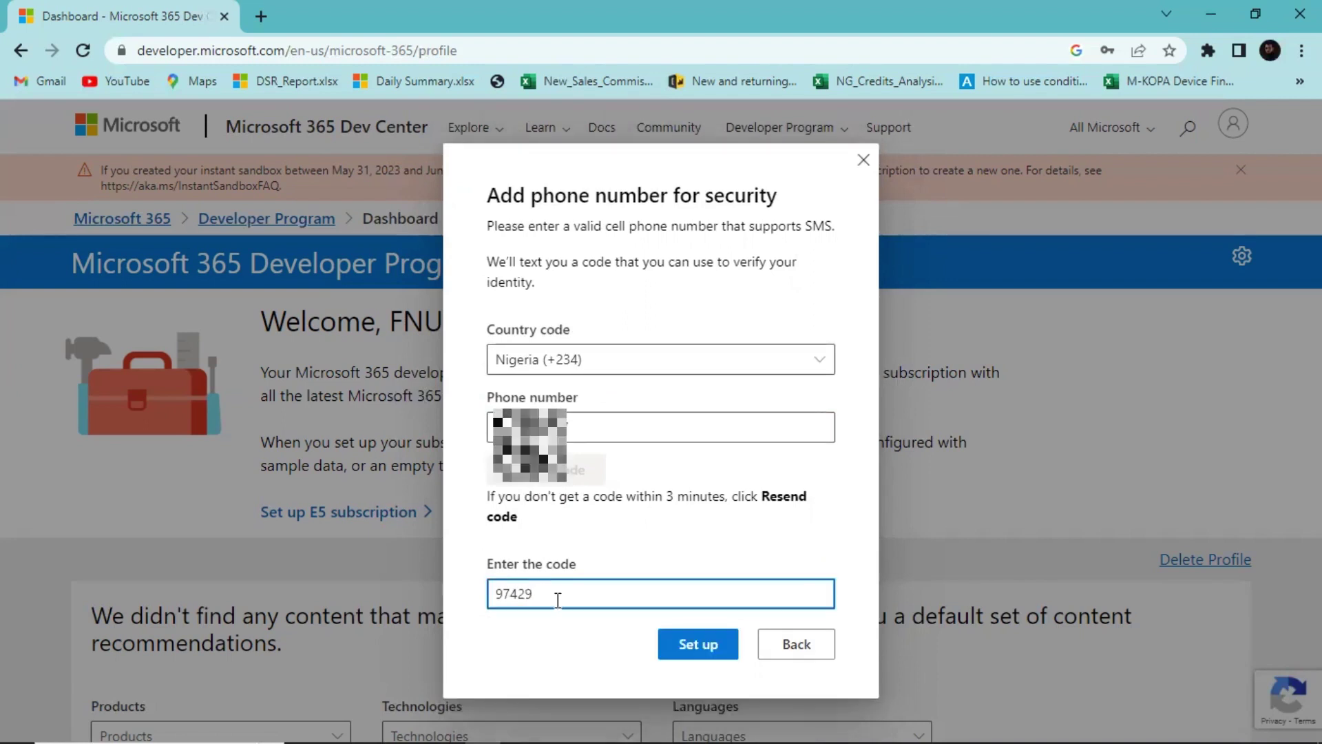
{"action": "left_click", "coordinate": [693, 647]}
Step: Wait for provisioning, then scroll to the Renewable E5 subscription card showing 90 of 90 days left
{"action": "mouse_move", "coordinate": [649, 713]}
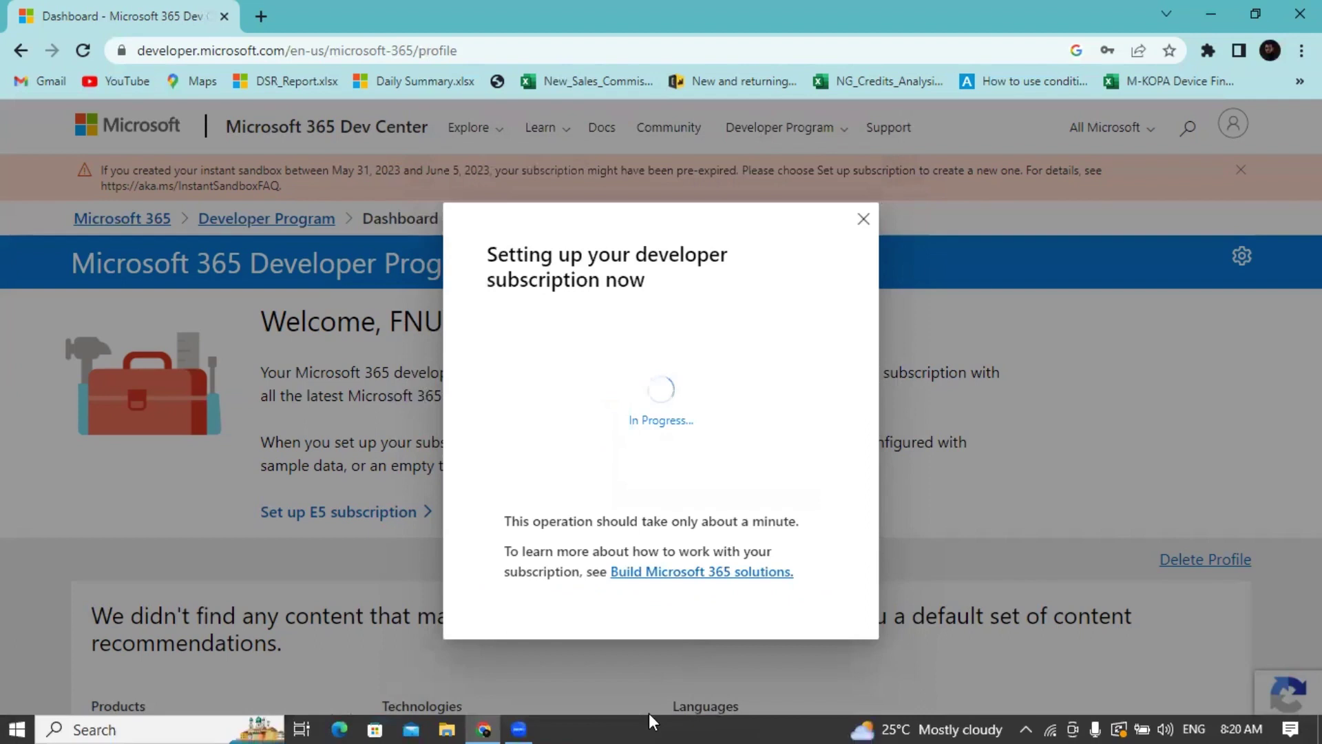
{"action": "mouse_move", "coordinate": [530, 712]}
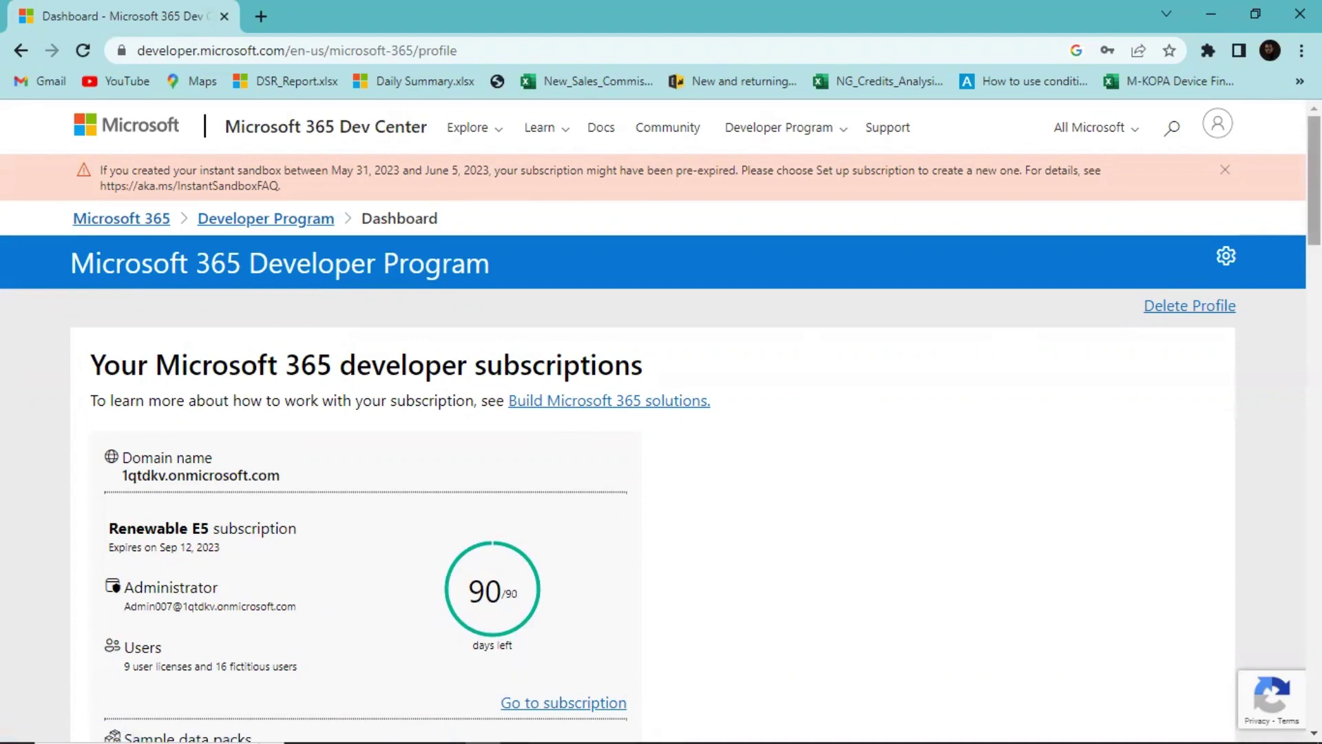
{"action": "scroll", "coordinate": [662, 414], "scroll_direction": "down", "scroll_amount": 2}
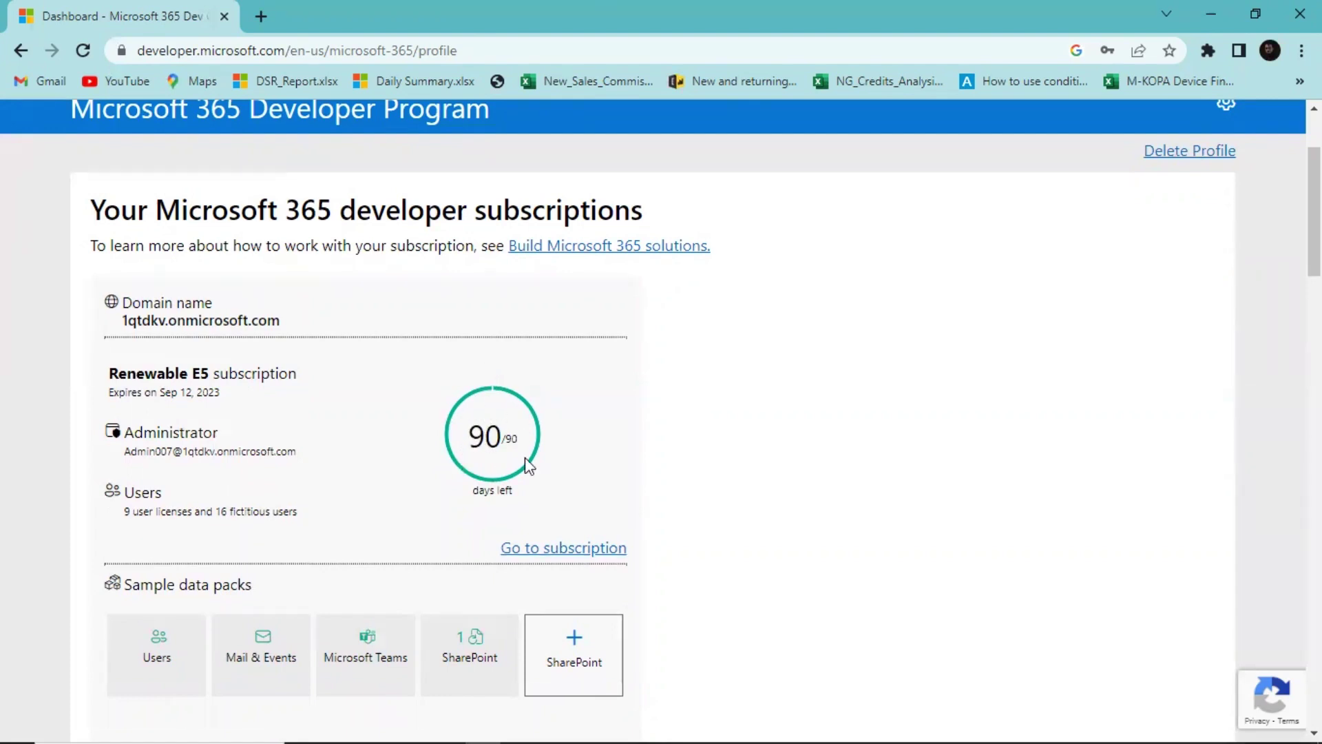
Step: Sign in as the sandbox admin, save the password in Chrome, defer authenticator setup, and stay signed in
{"action": "left_click", "coordinate": [554, 551]}
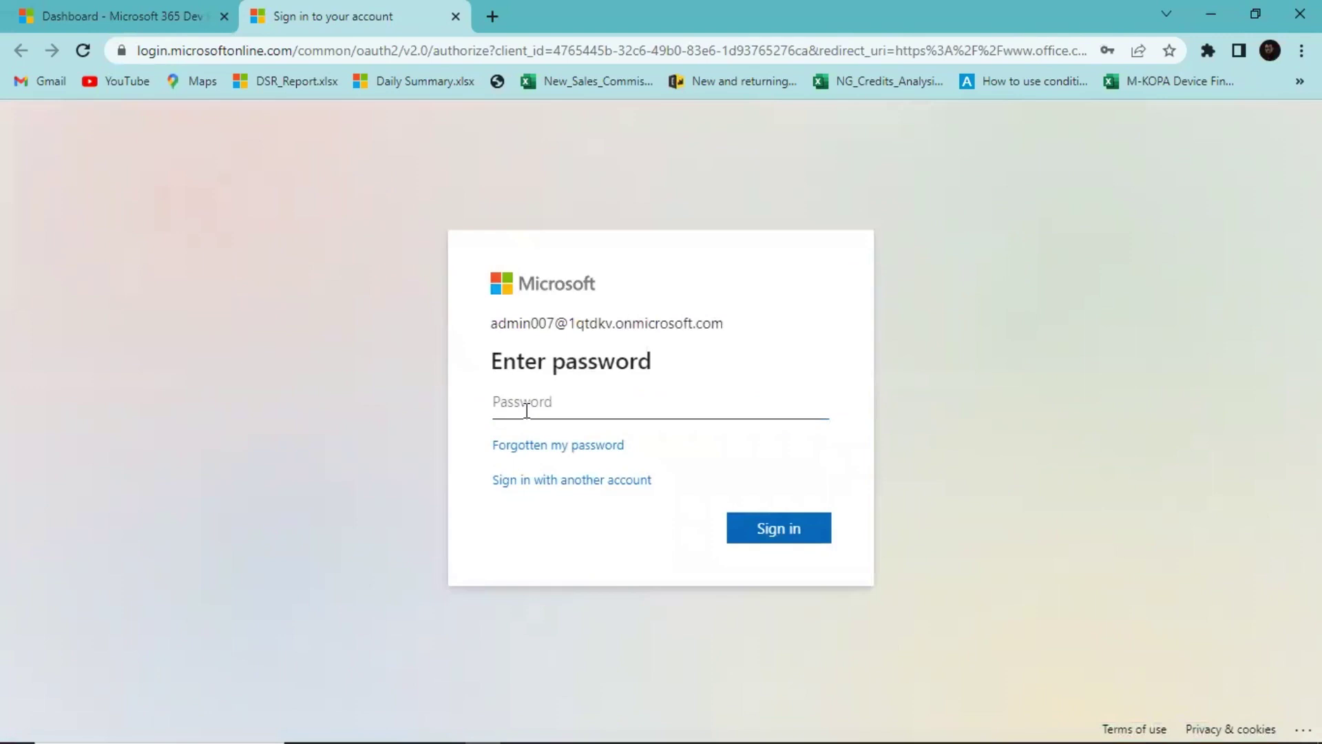
{"action": "left_click", "coordinate": [527, 411]}
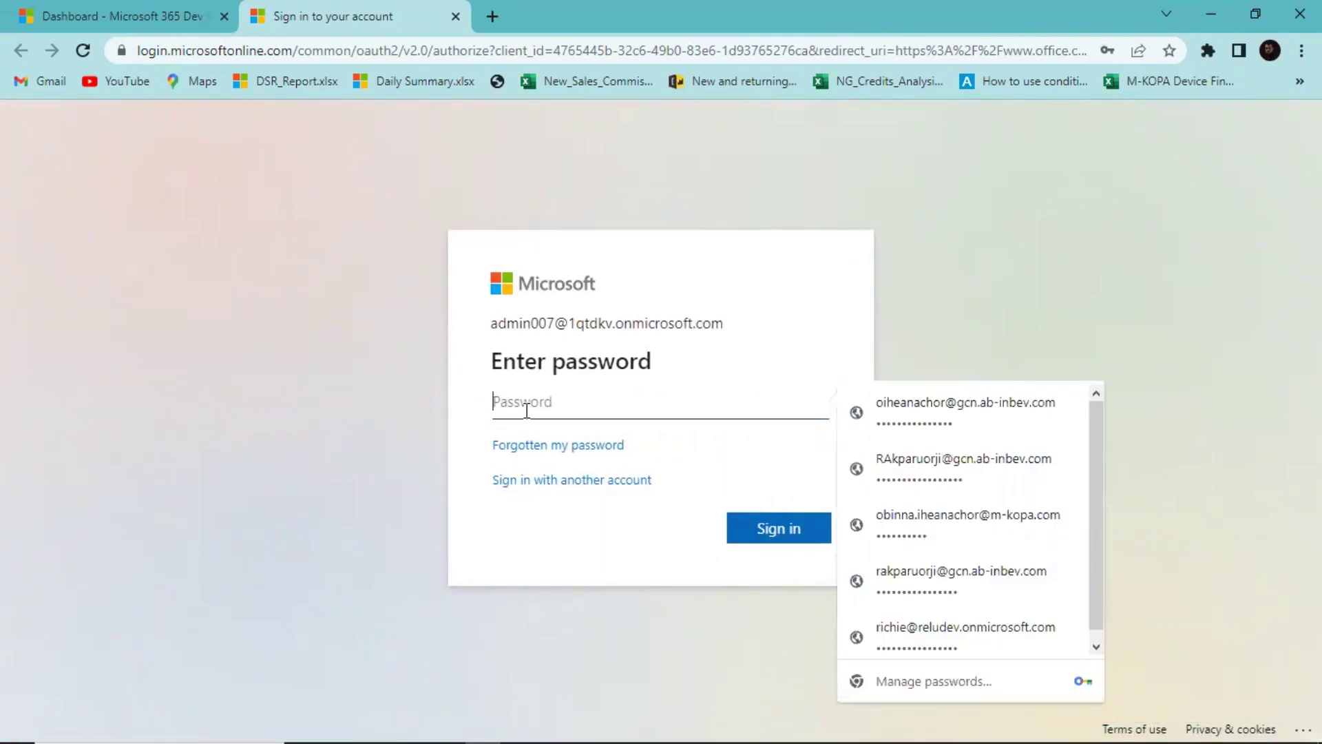
{"action": "type", "text": "•"}
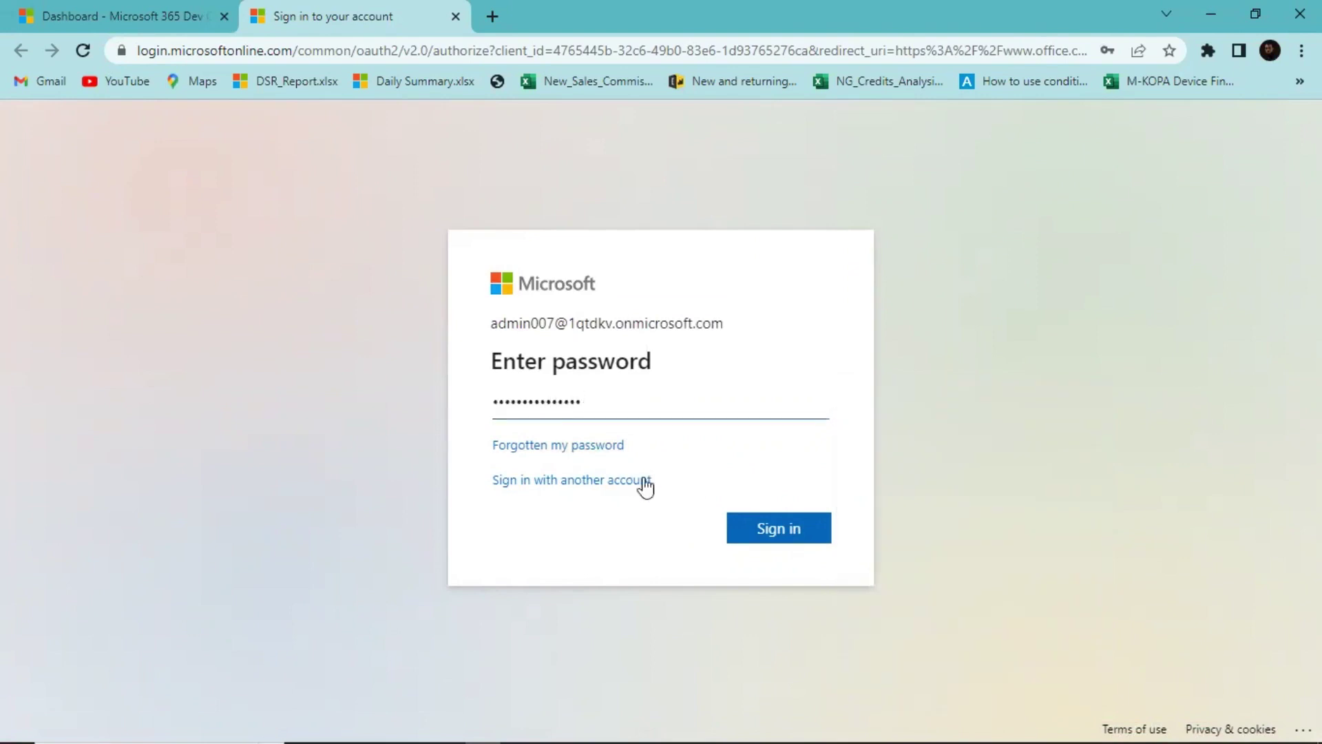
{"action": "left_click", "coordinate": [740, 528]}
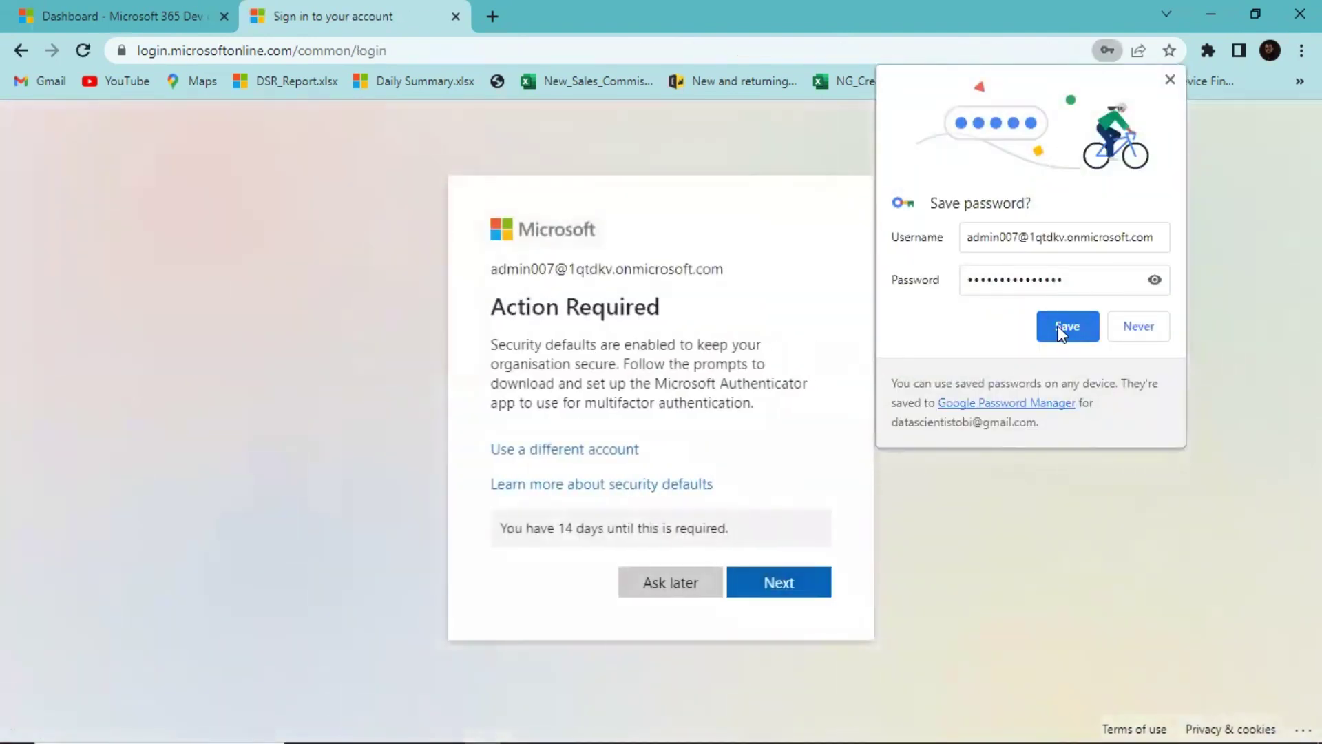
{"action": "left_click", "coordinate": [1061, 328]}
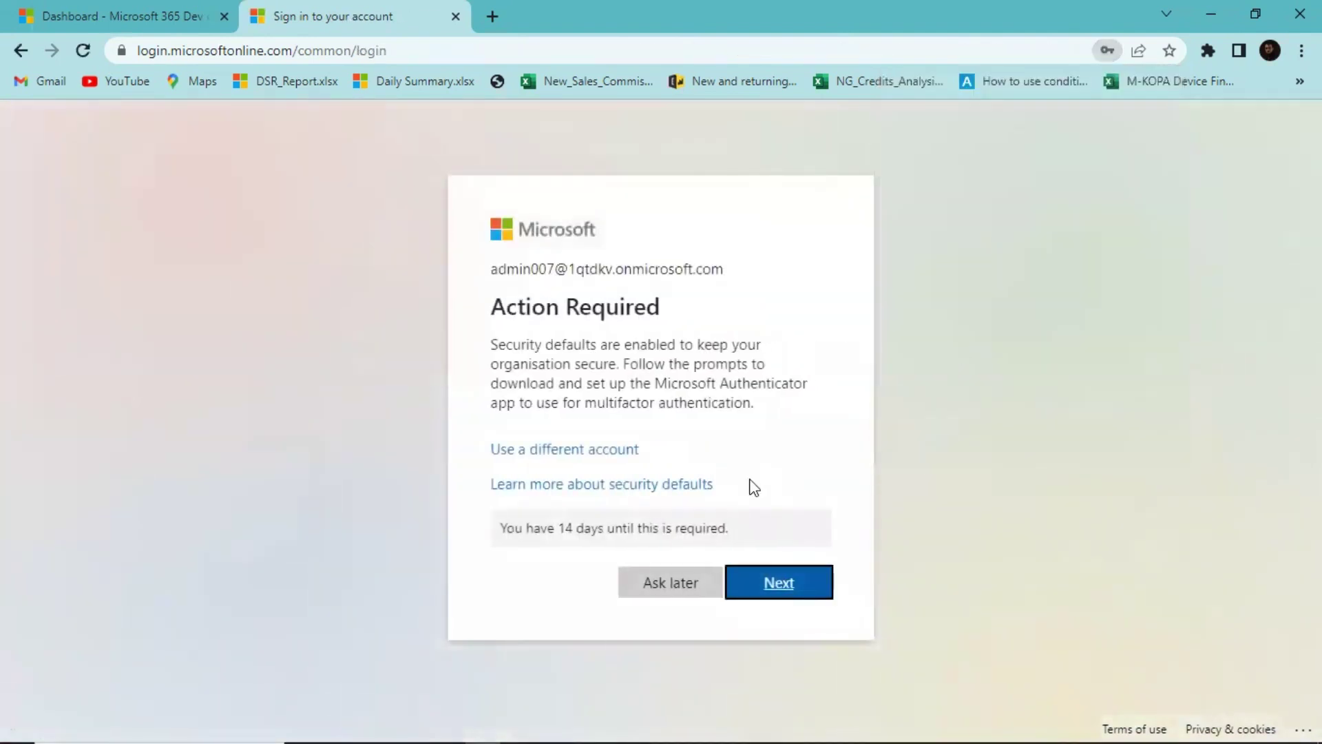
{"action": "left_click", "coordinate": [673, 585]}
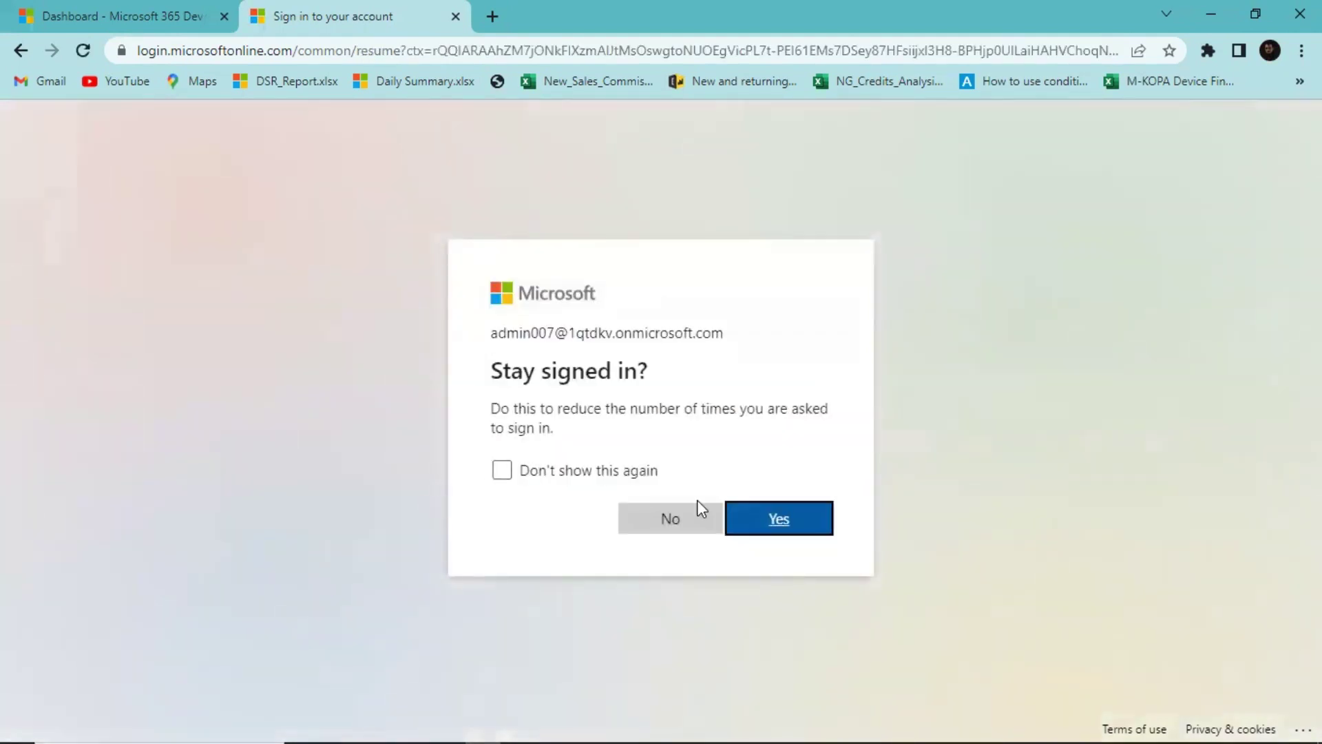
{"action": "left_click", "coordinate": [789, 531]}
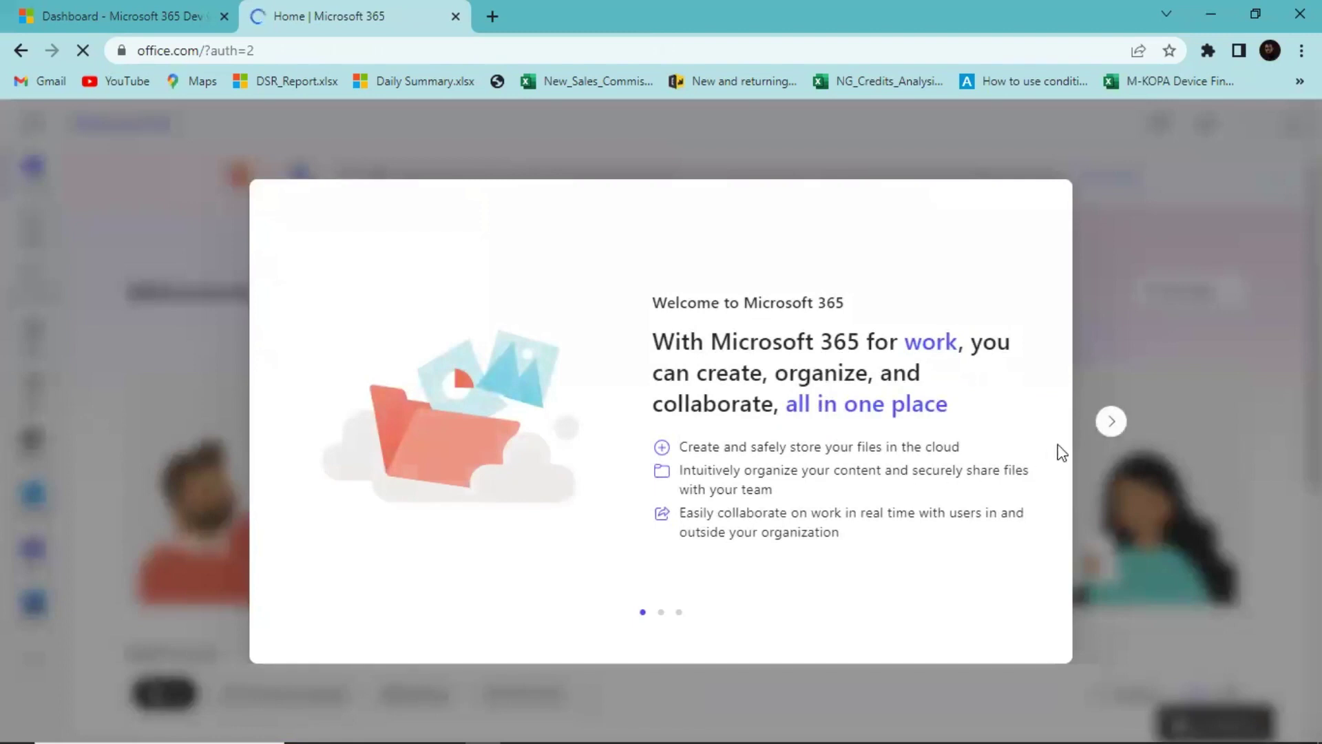
Step: Step through and close the welcome carousel, then show the Install apps choices
{"action": "left_click", "coordinate": [1119, 433]}
{"action": "left_click", "coordinate": [1118, 434]}
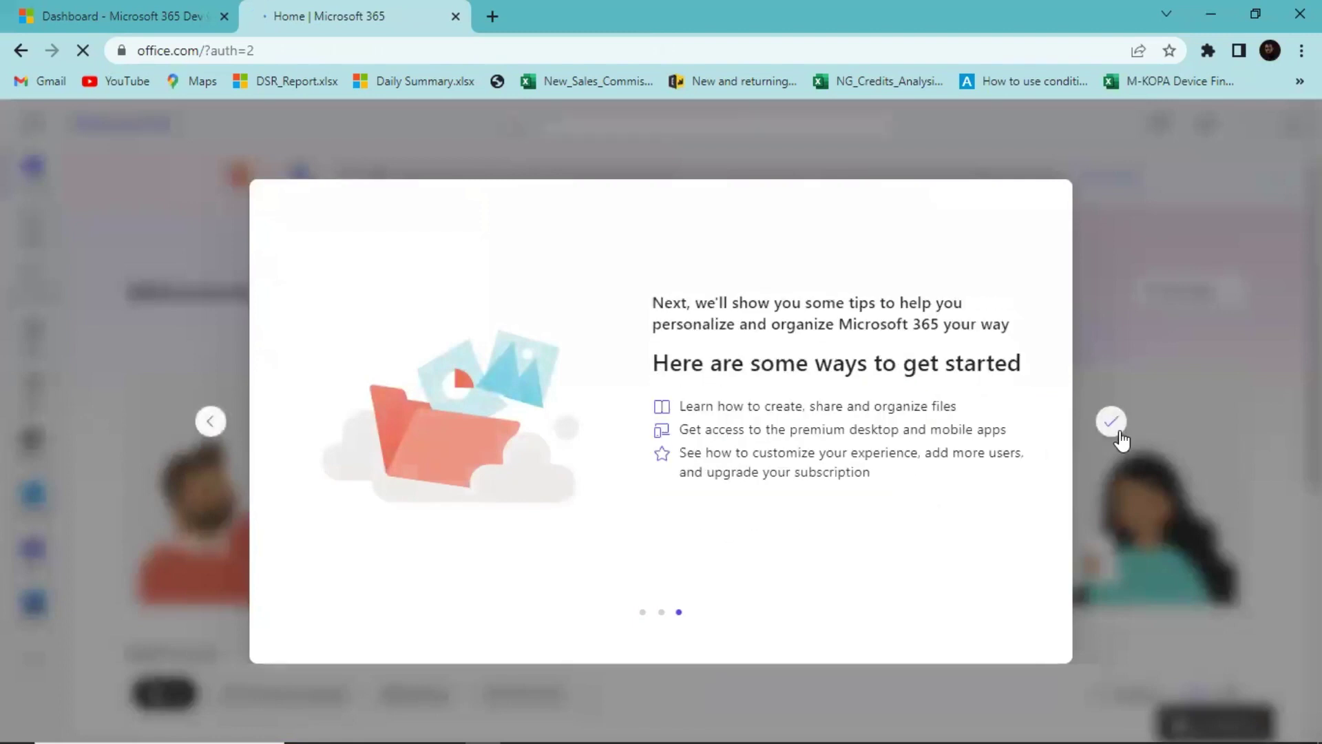
{"action": "left_click", "coordinate": [1113, 427]}
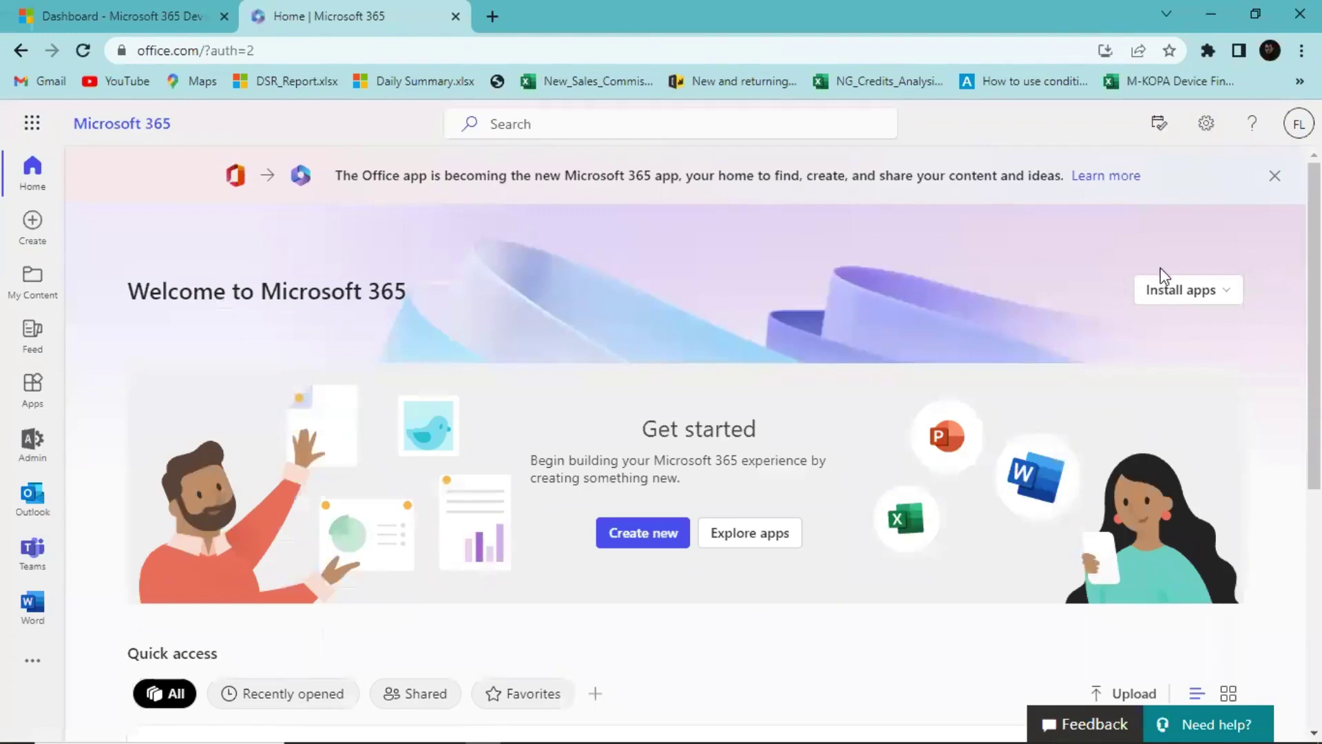
{"action": "left_click", "coordinate": [1215, 297]}
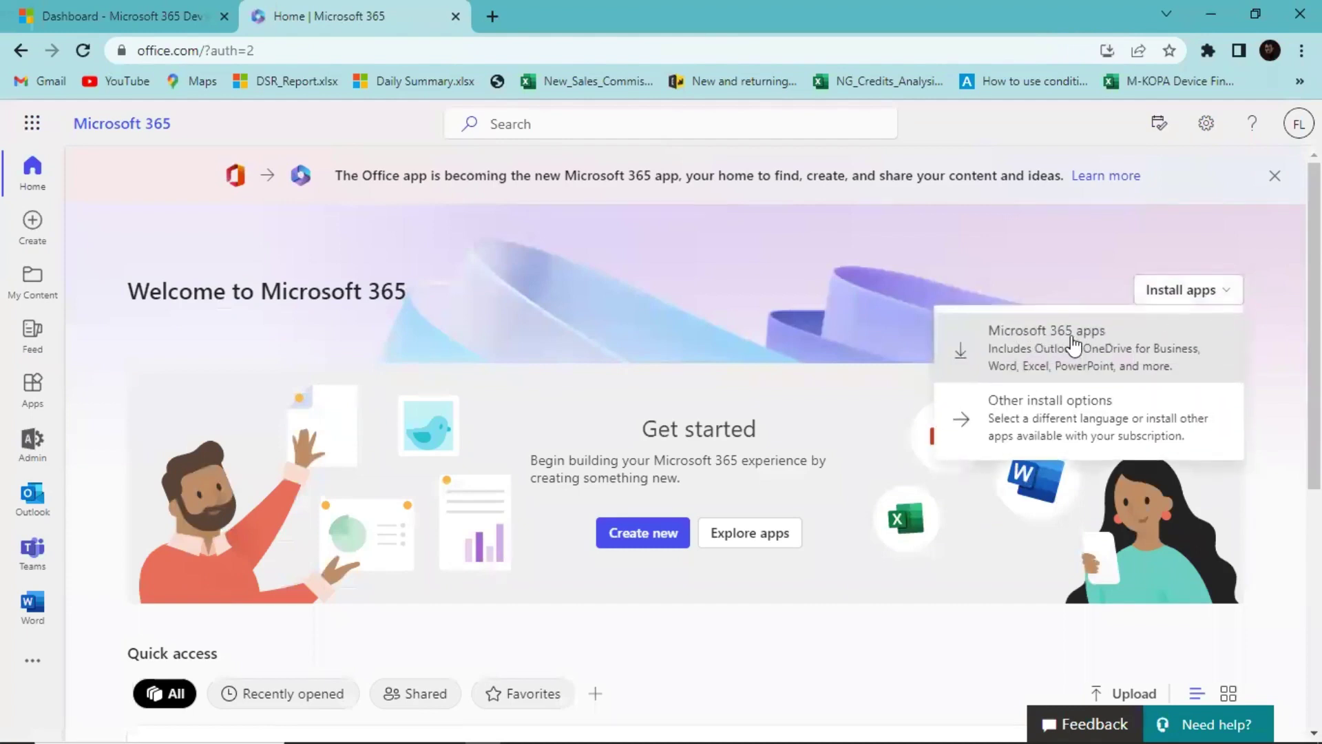
Step: Save OfficeSetup.exe for Microsoft 365 apps to Downloads and run it
{"action": "left_click", "coordinate": [1029, 348]}
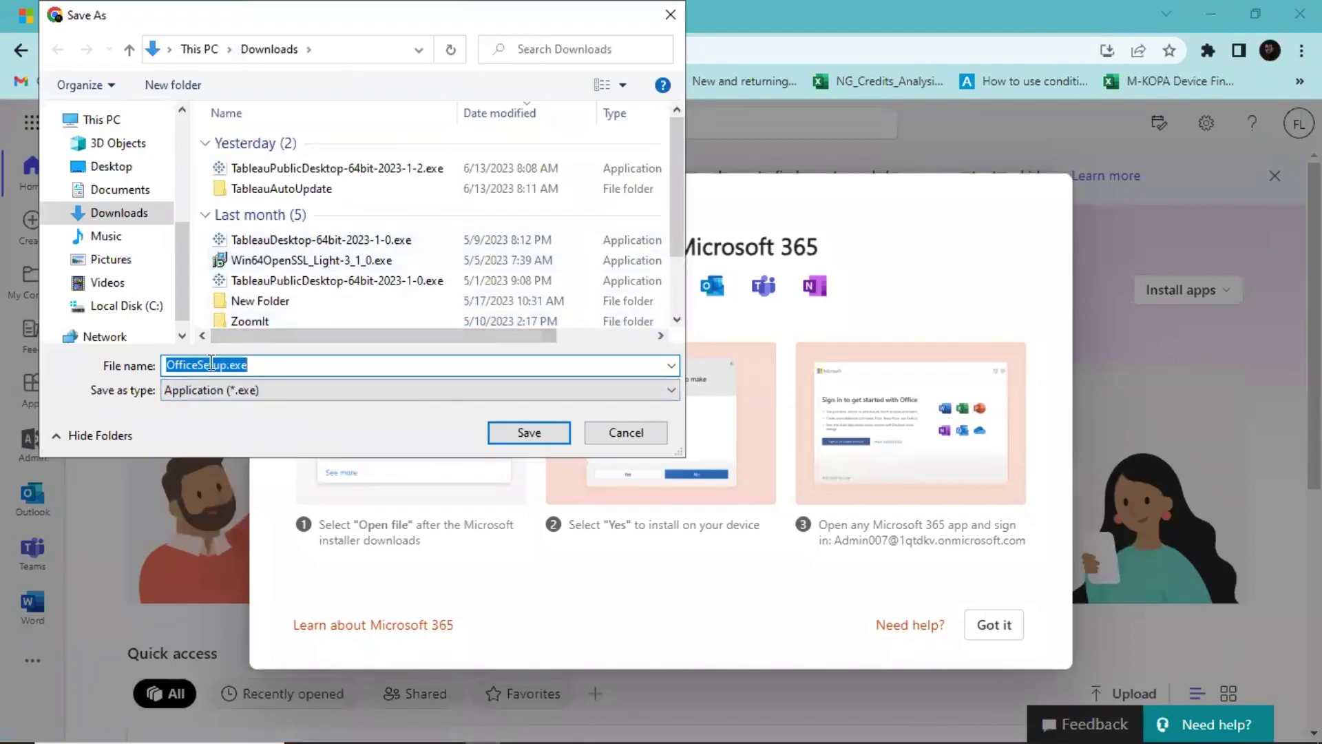
{"action": "left_click", "coordinate": [527, 432]}
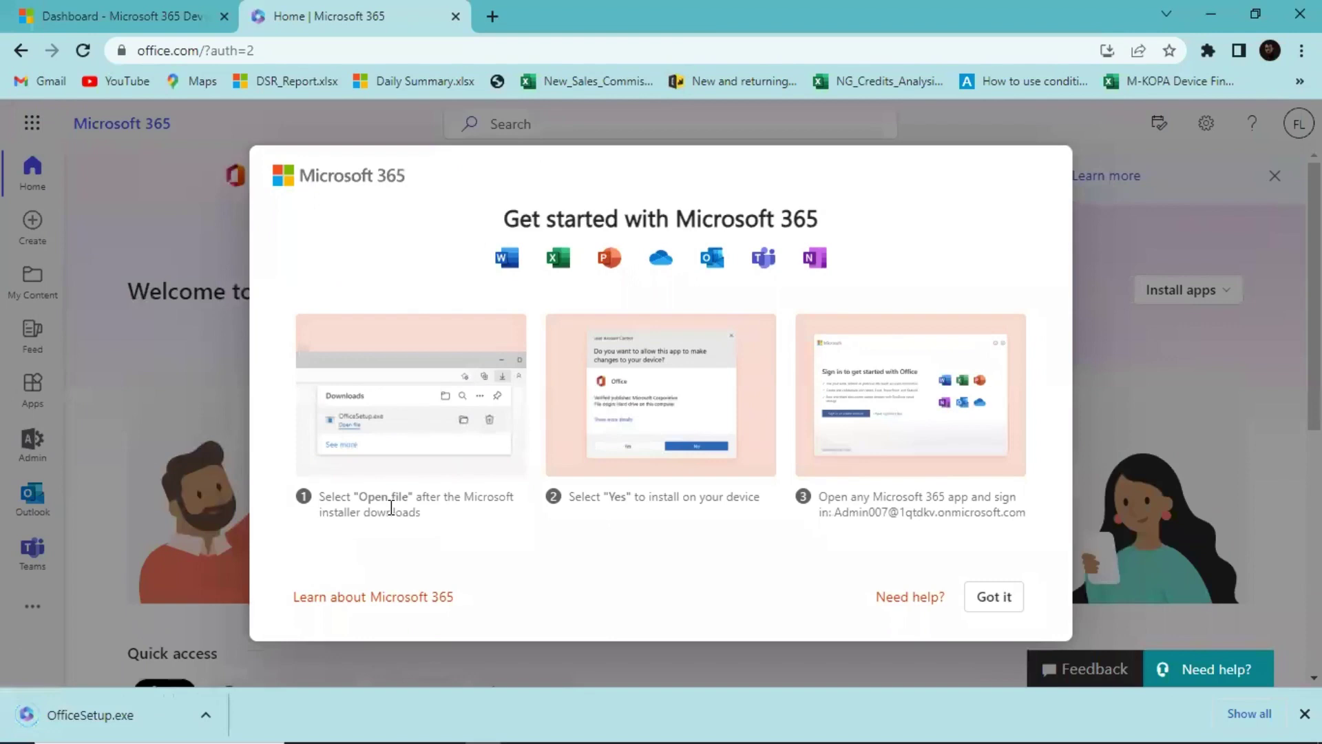
{"action": "left_click", "coordinate": [206, 716]}
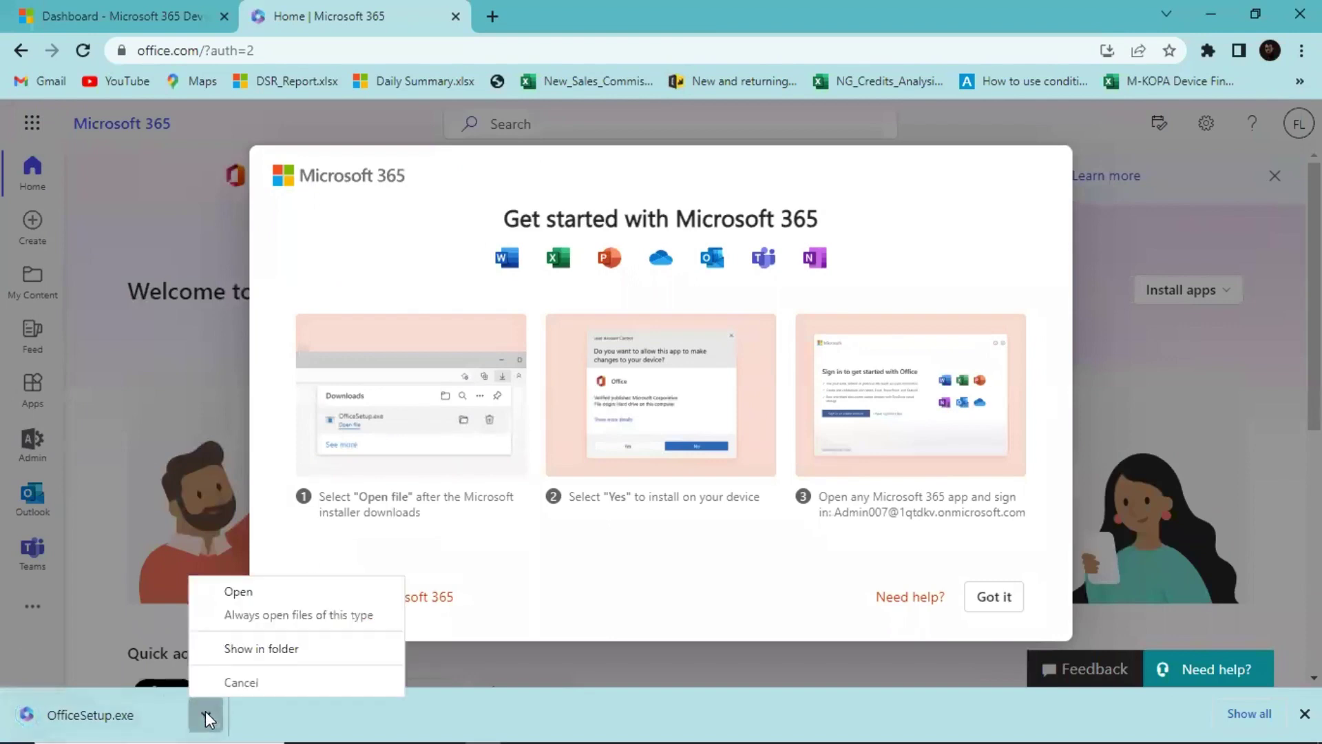
{"action": "left_click", "coordinate": [248, 596]}
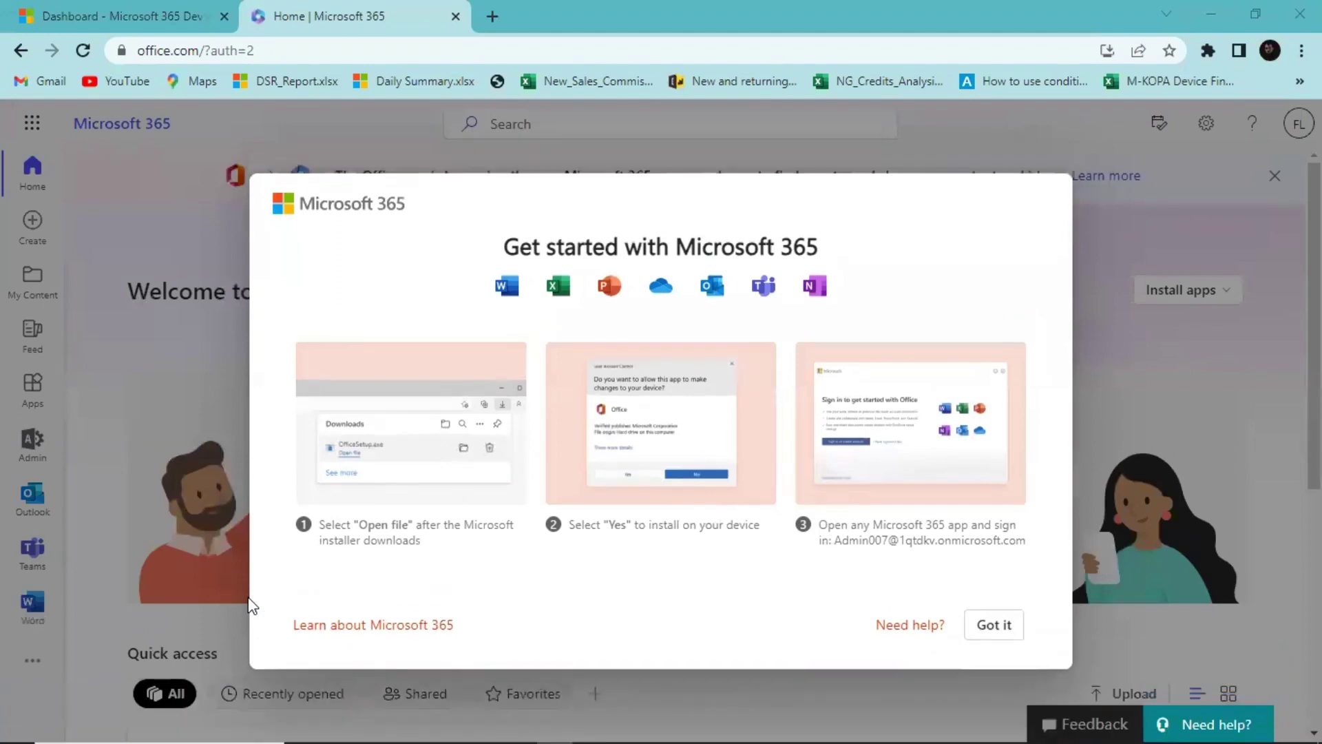
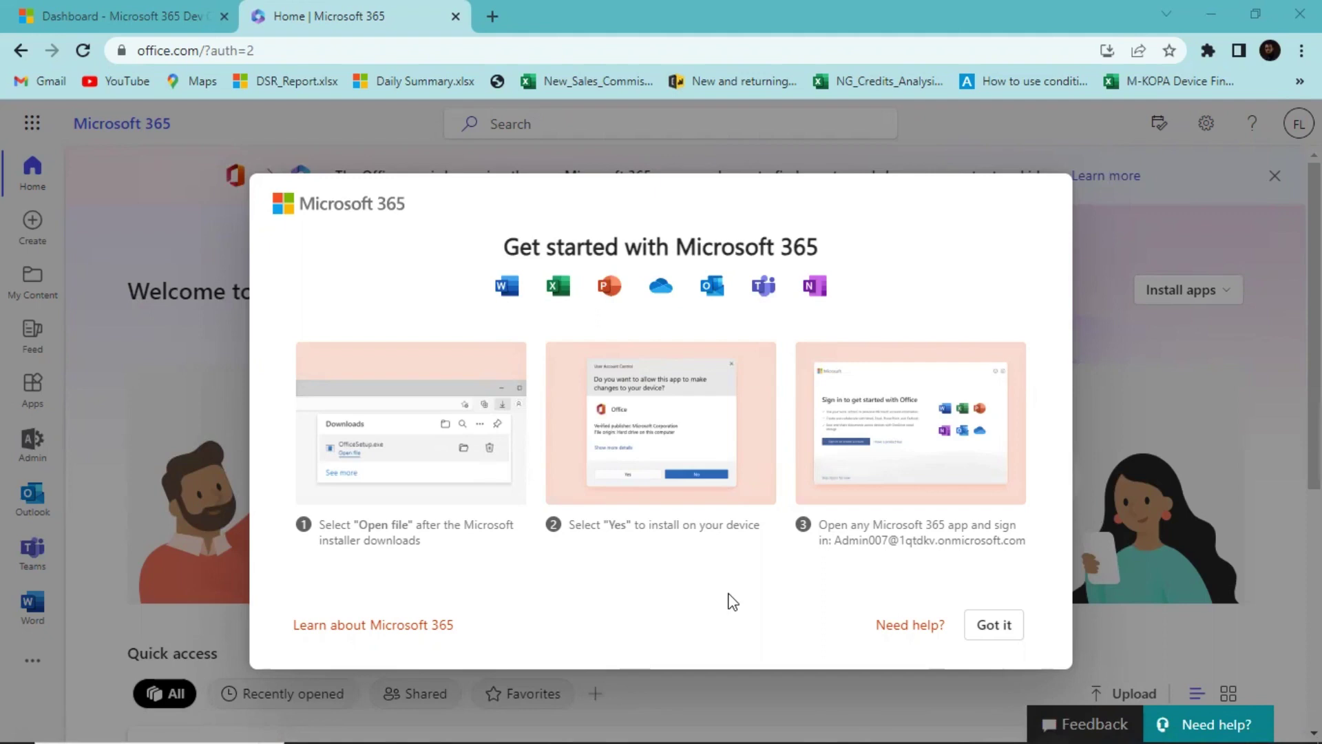
Step: Dismiss the install guide, let the Office installer finish, and close the You're all set message
{"action": "left_click", "coordinate": [1019, 636]}
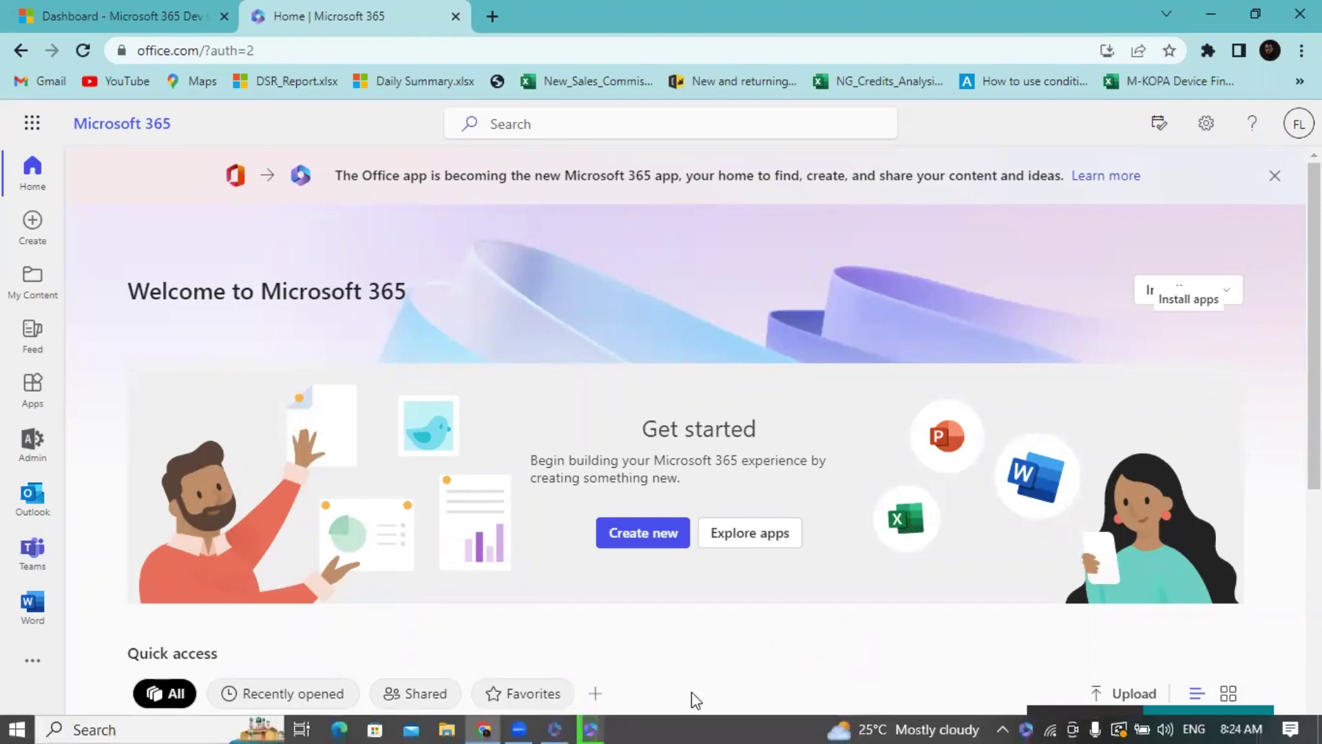
{"action": "left_click", "coordinate": [554, 717]}
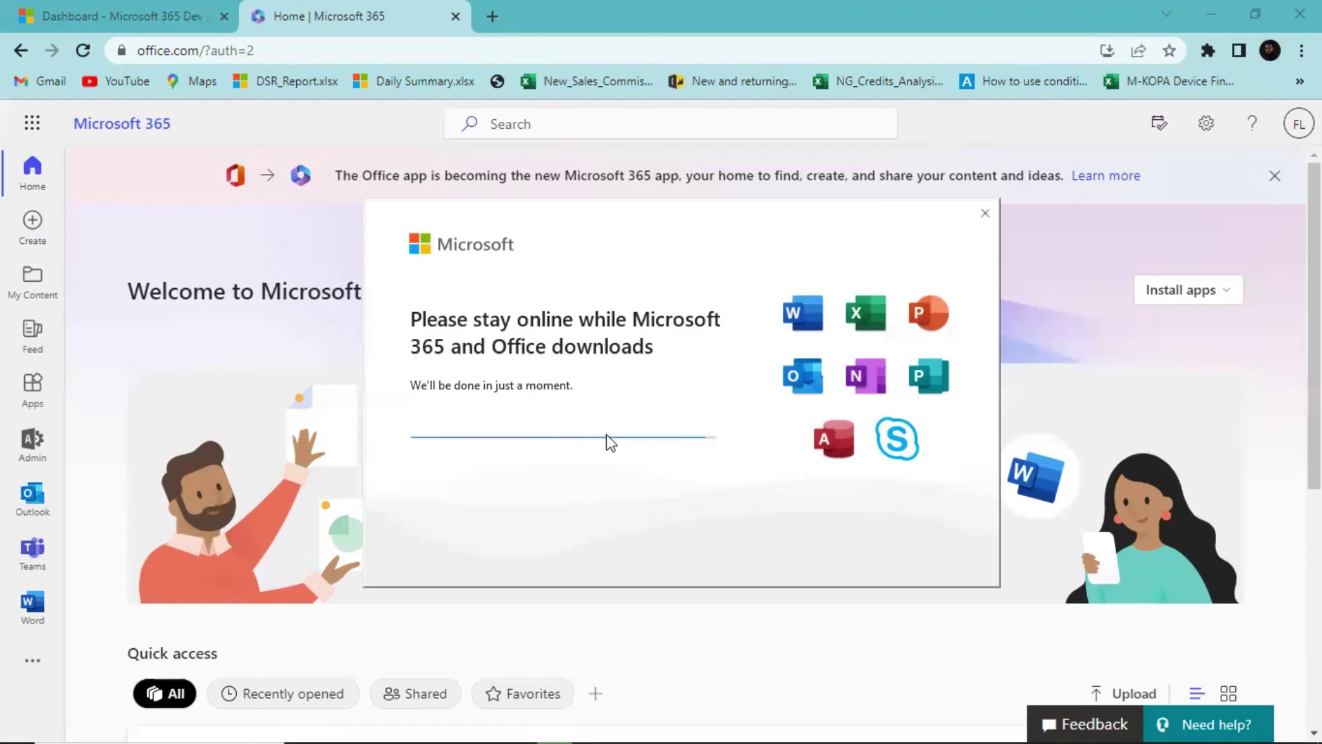
{"action": "left_click", "coordinate": [606, 435]}
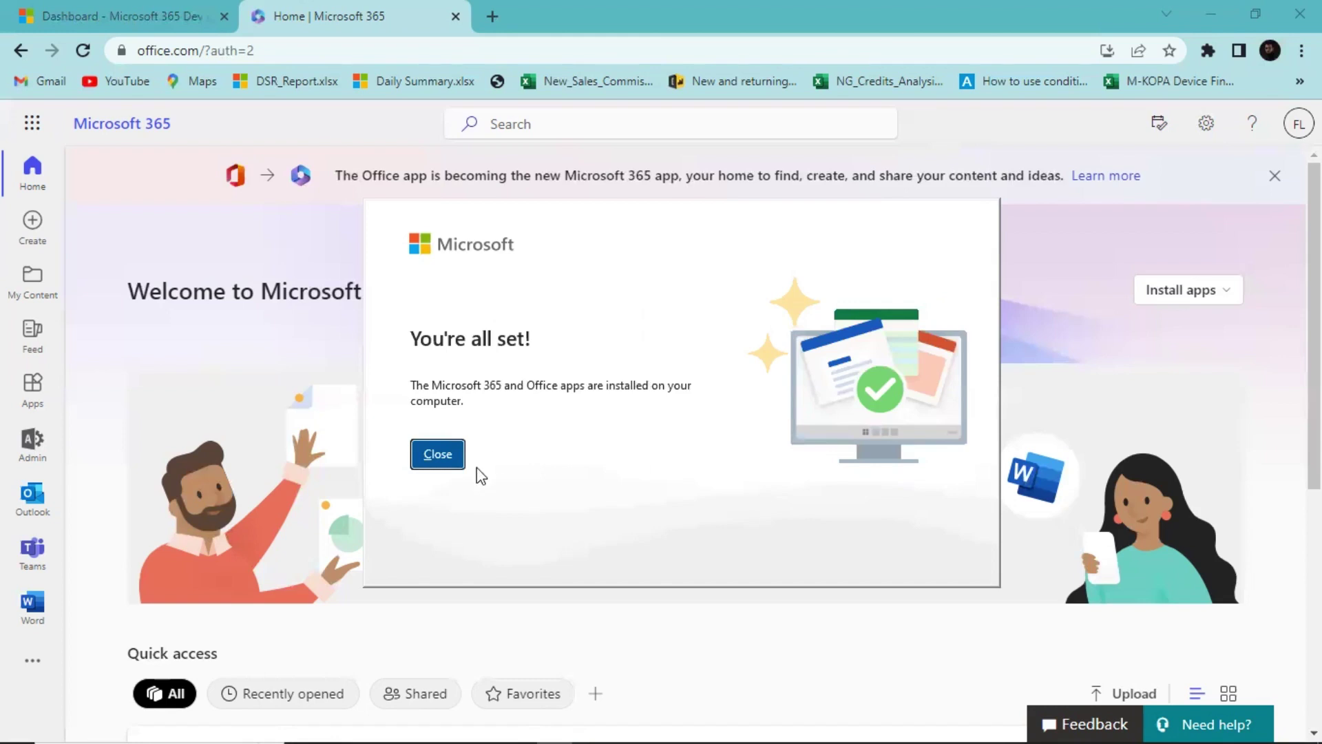
{"action": "left_click", "coordinate": [438, 454]}
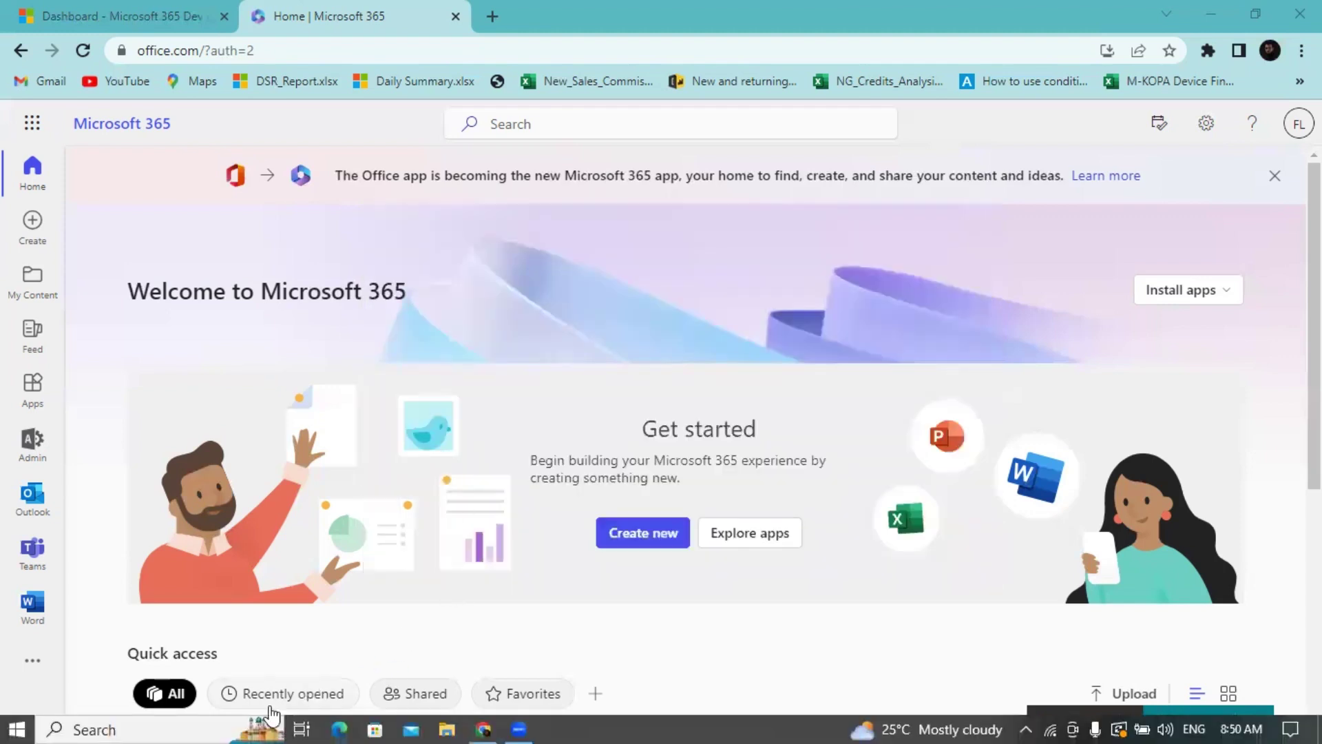
Step: Find and launch Excel from Windows search, then start the Sign in to set up Office prompt
{"action": "left_click", "coordinate": [151, 722]}
{"action": "type", "text": "Excel"}
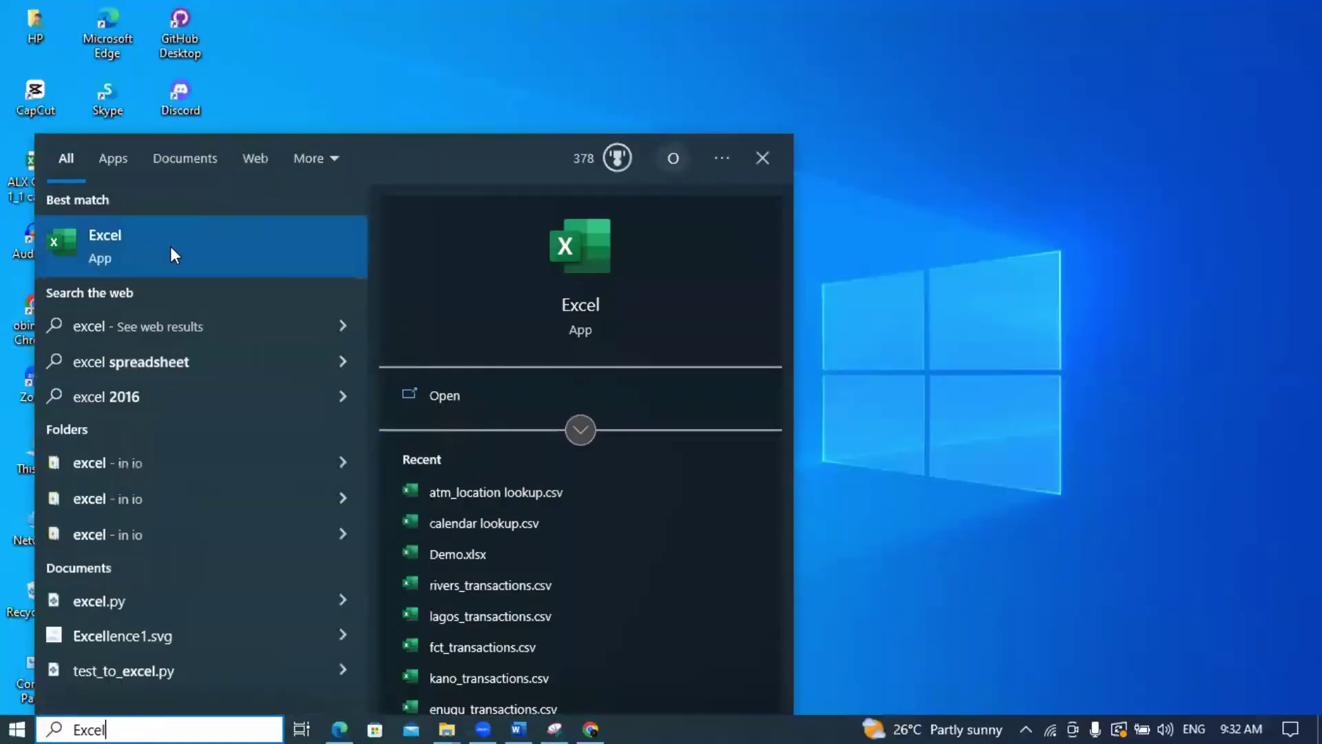
{"action": "left_click", "coordinate": [170, 245]}
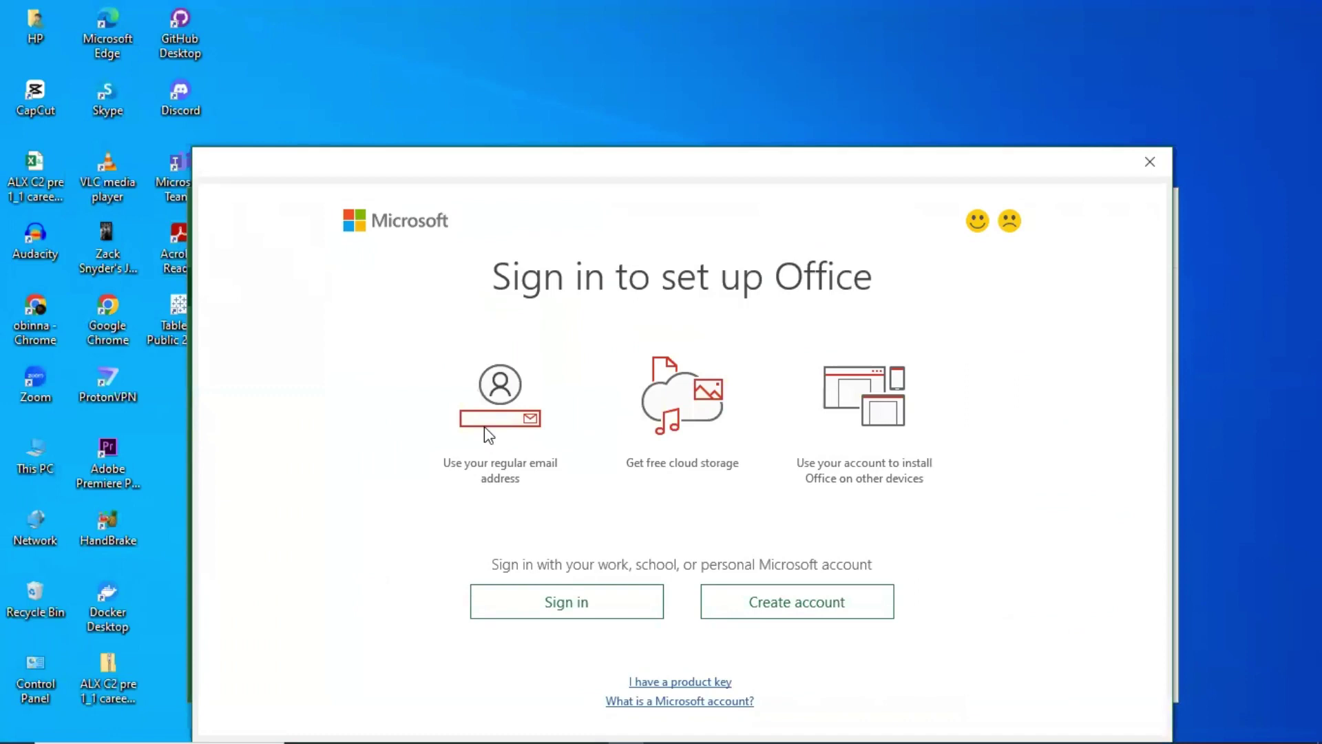
{"action": "left_click", "coordinate": [593, 611]}
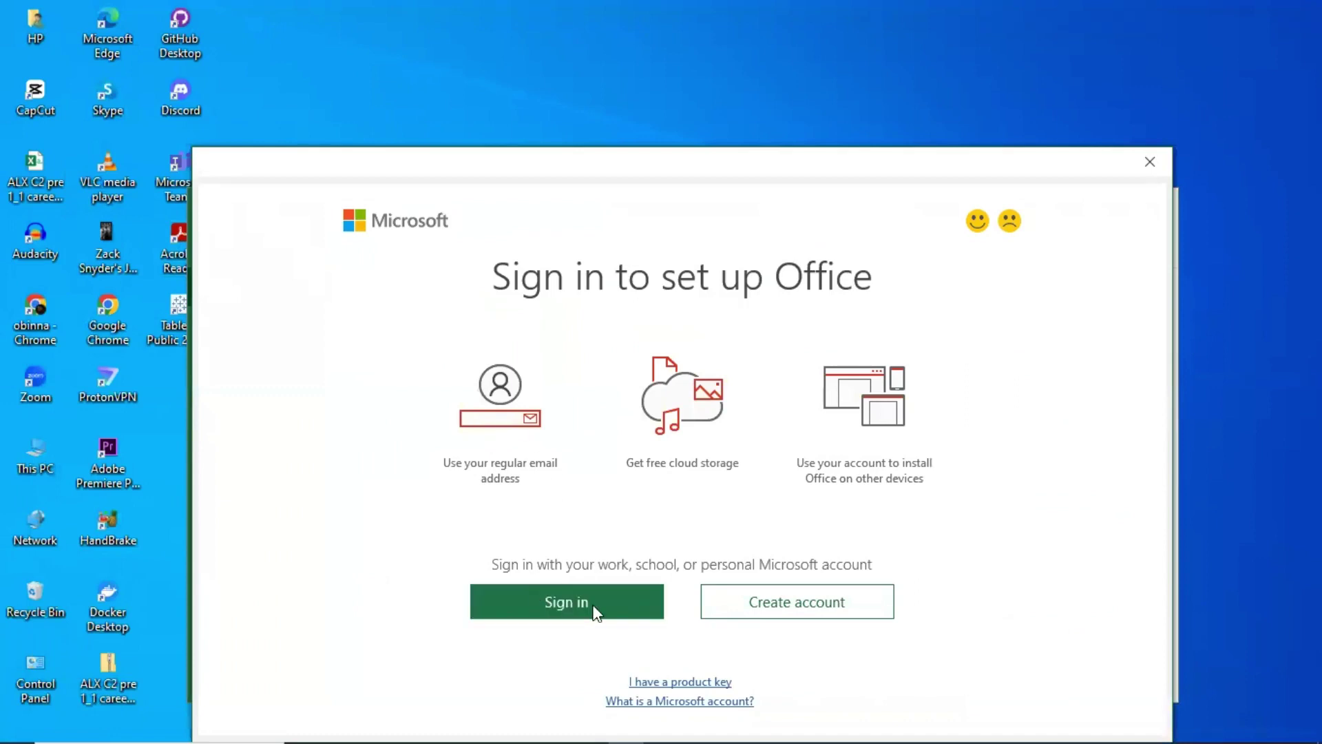
{"action": "left_click", "coordinate": [556, 606]}
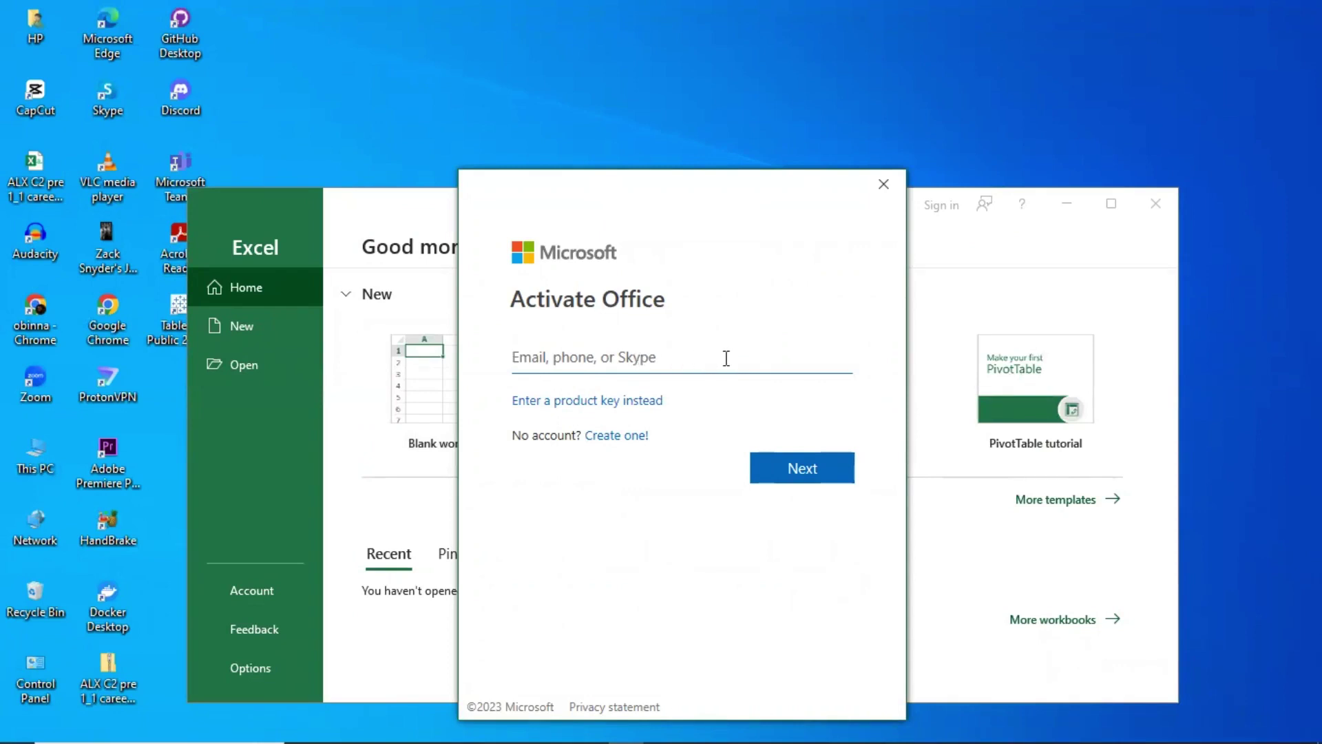
Step: Copy the developer account's email from Chrome's View account page, then return to Excel
{"action": "mouse_move", "coordinate": [513, 723]}
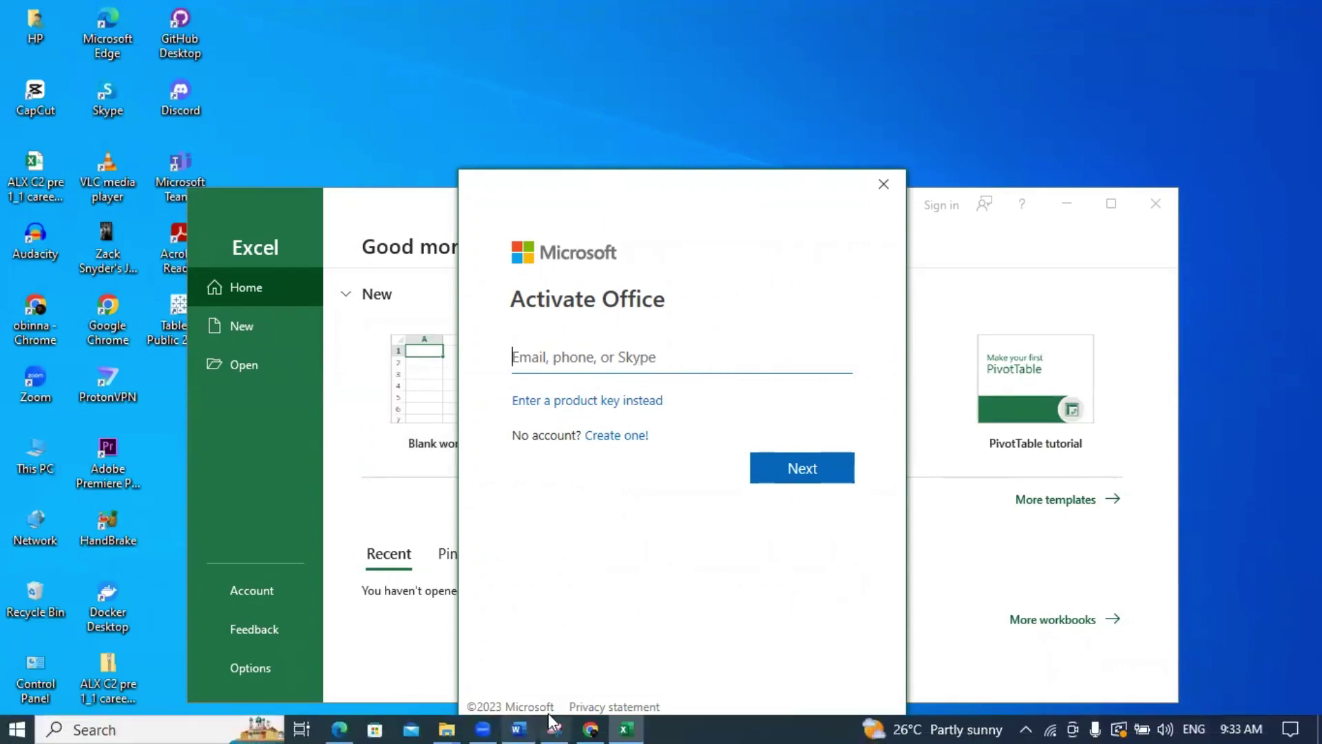
{"action": "left_click", "coordinate": [591, 728]}
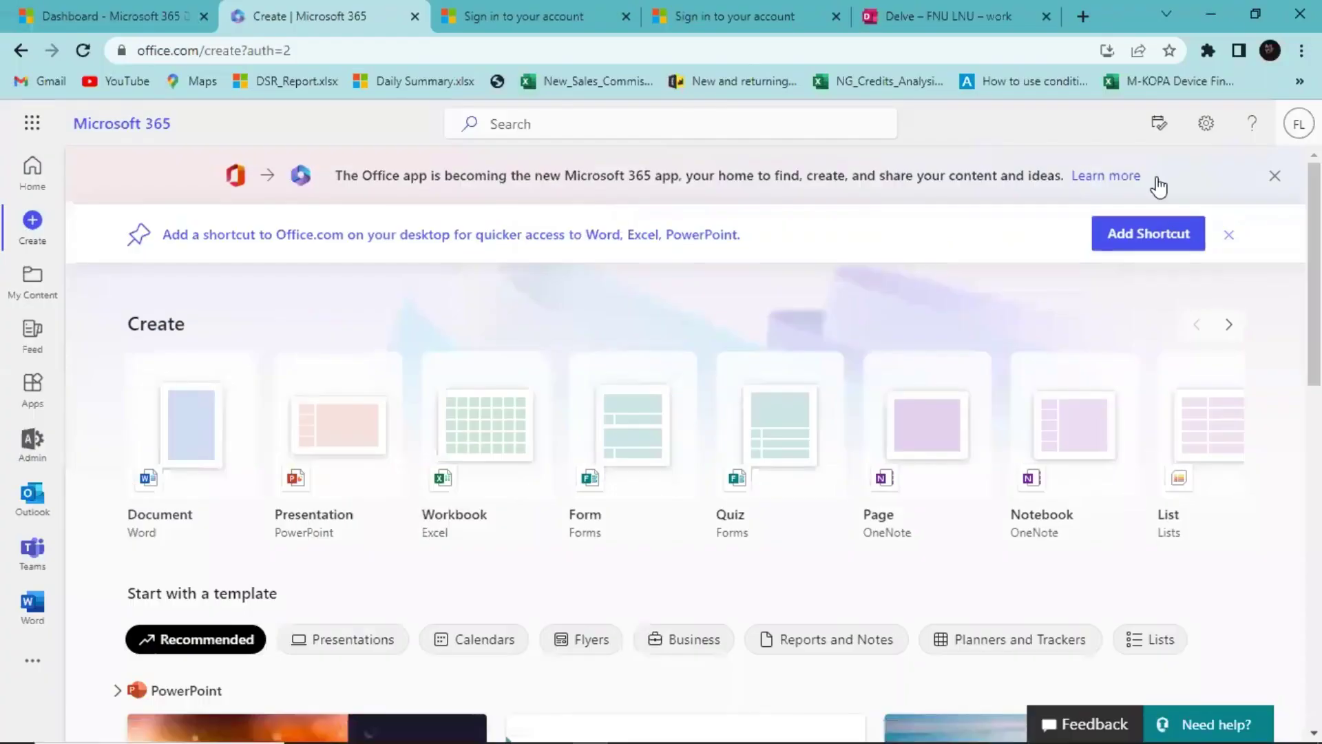
{"action": "left_click", "coordinate": [1299, 124]}
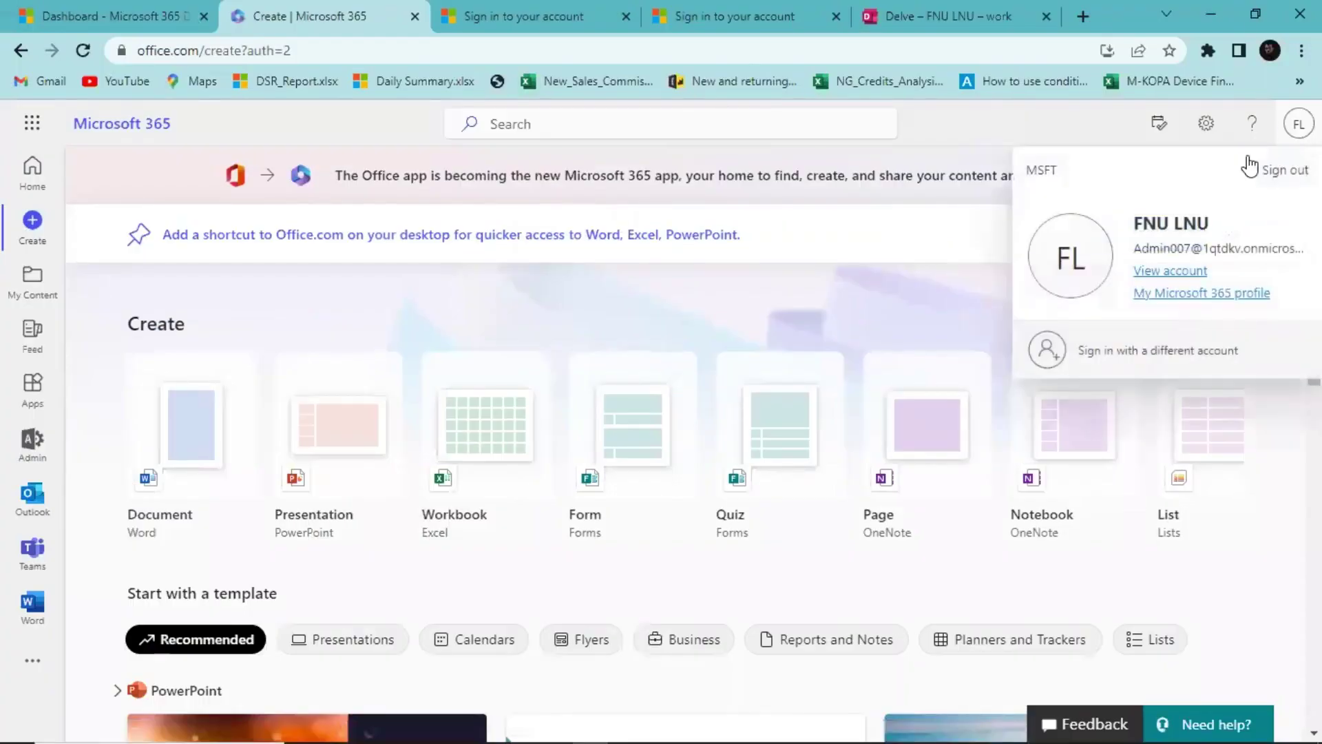
{"action": "left_click", "coordinate": [1180, 270]}
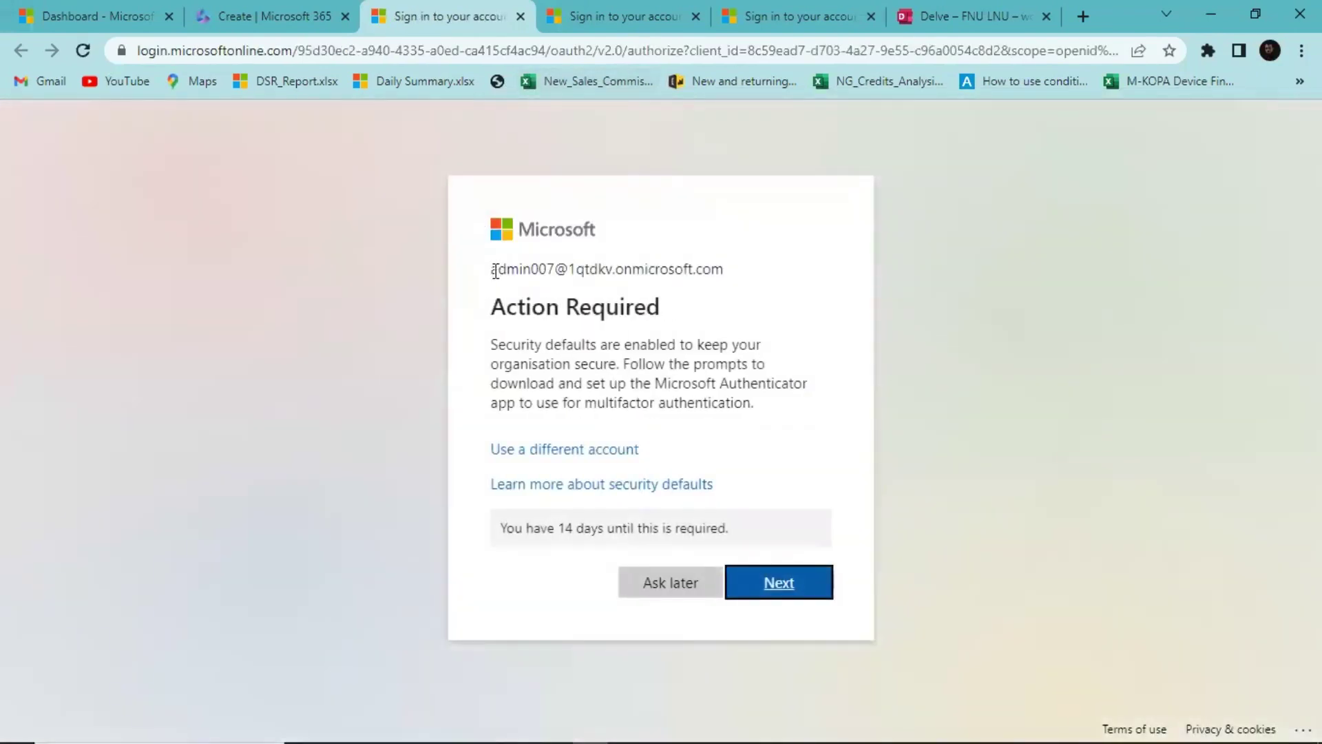
{"action": "left_click_drag", "start_coordinate": [492, 269], "coordinate": [729, 272]}
{"action": "key", "text": "ctrl+c"}
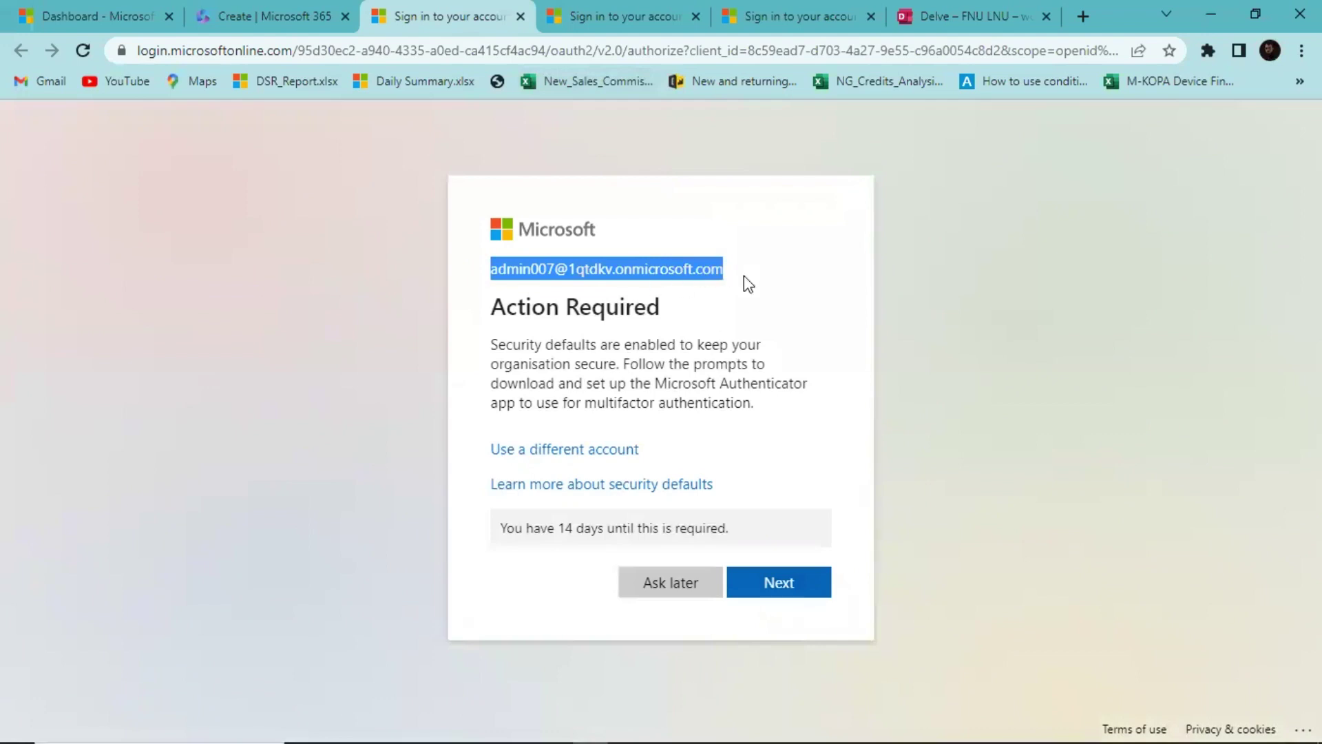
{"action": "left_click", "coordinate": [629, 715]}
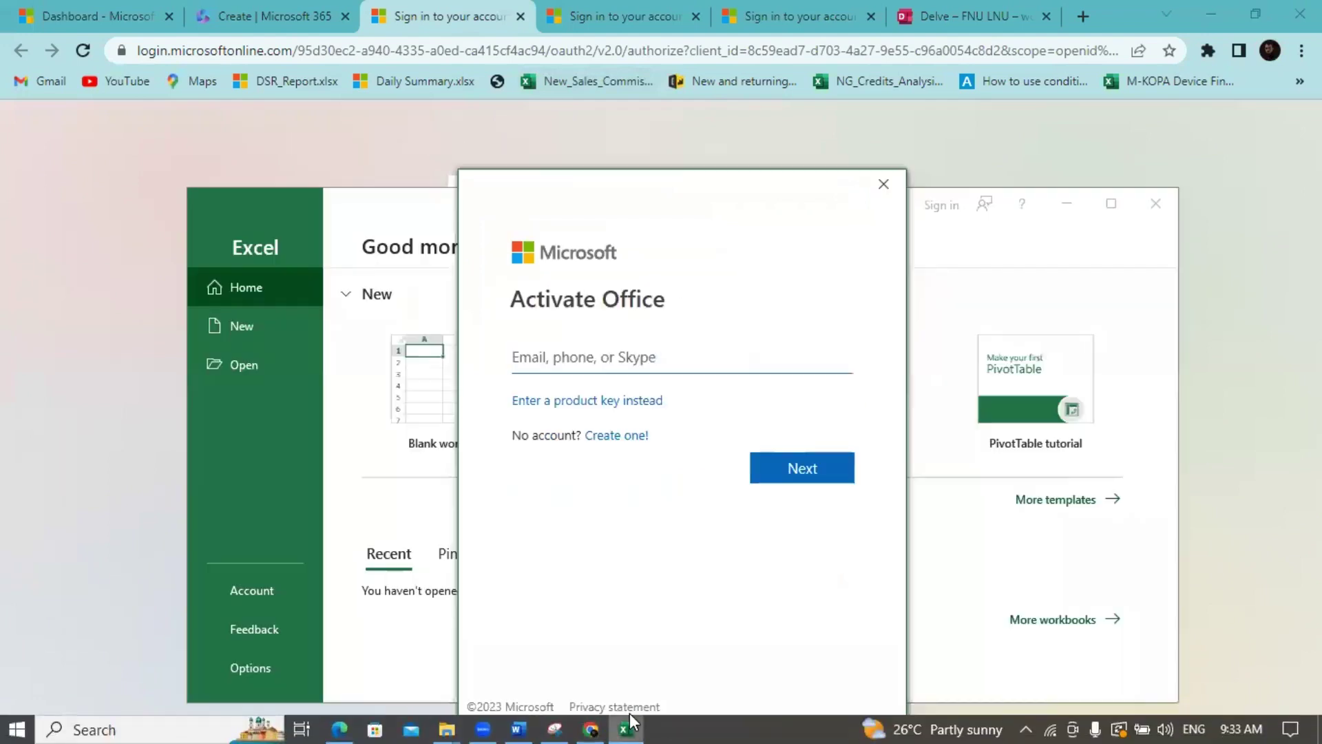
Step: Restart the Office activation sign-in and paste the copied account email
{"action": "left_click", "coordinate": [765, 465]}
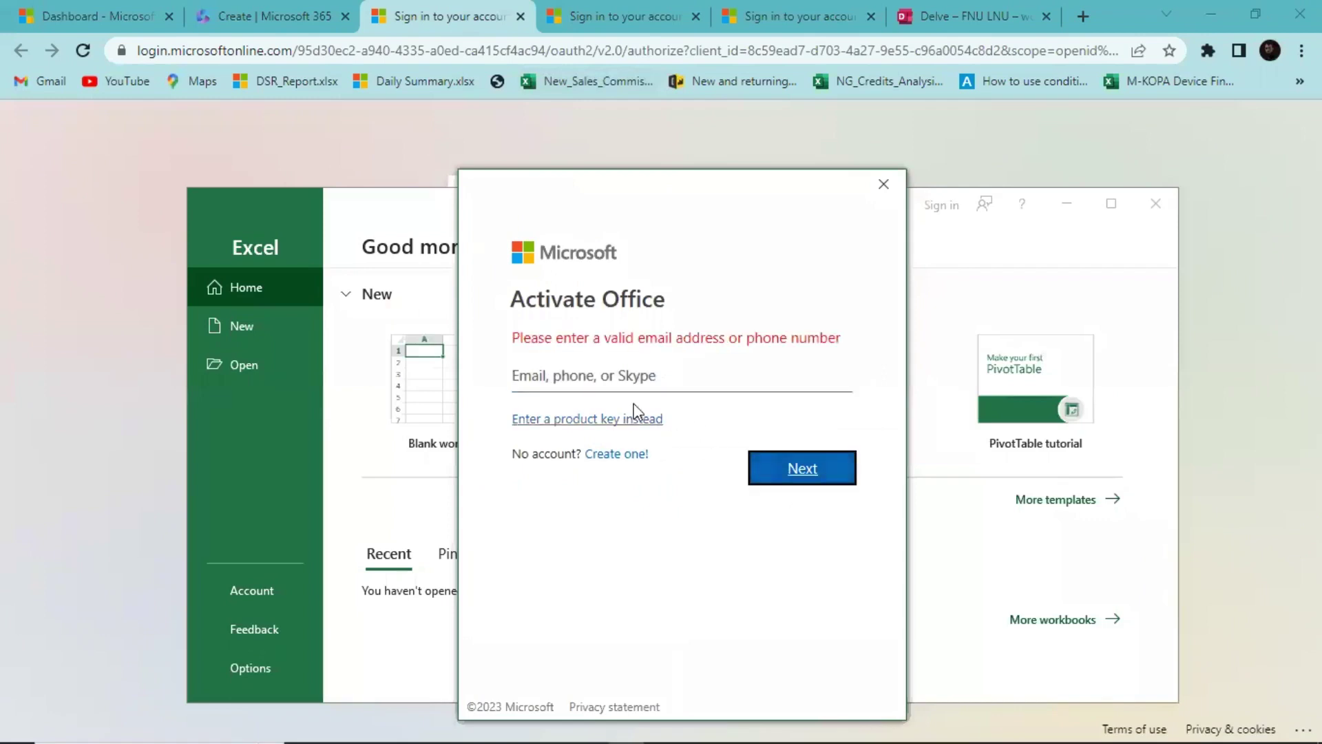
{"action": "left_click", "coordinate": [884, 184]}
{"action": "left_click", "coordinate": [544, 597]}
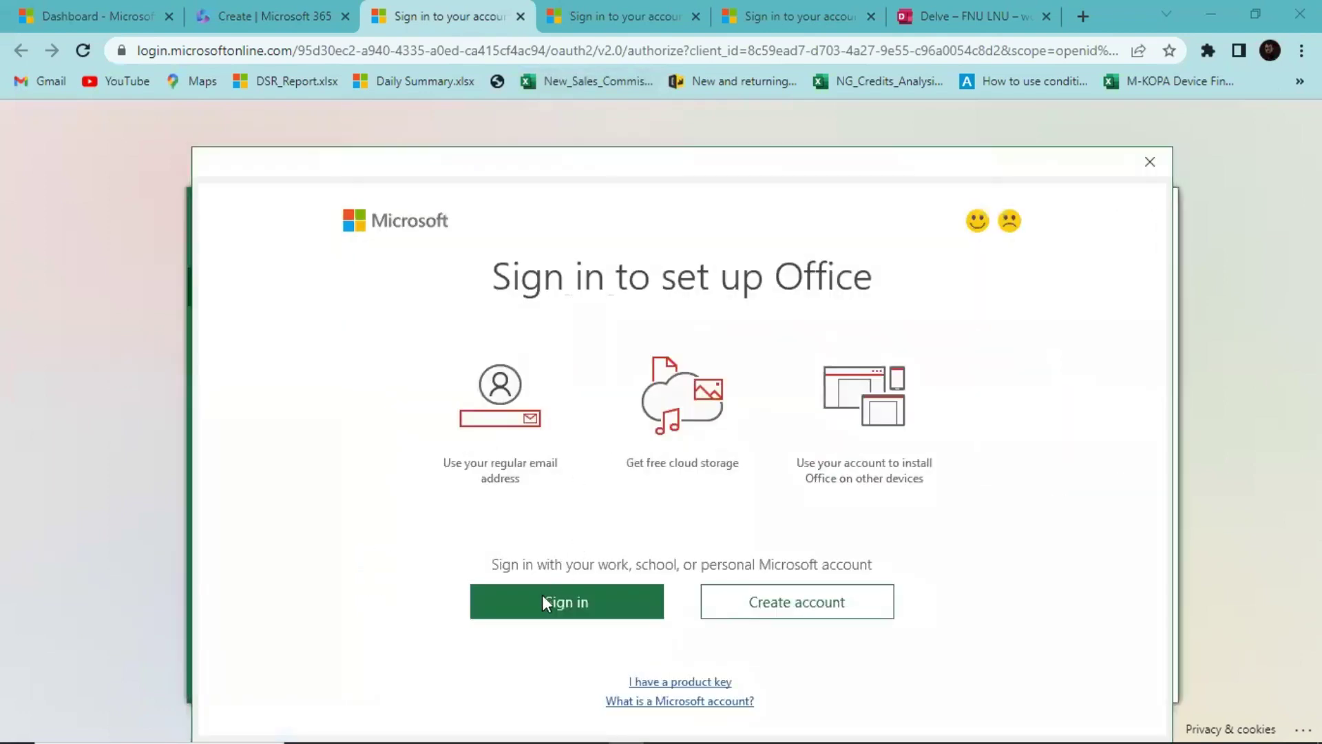
{"action": "key", "text": "ctrl+v"}
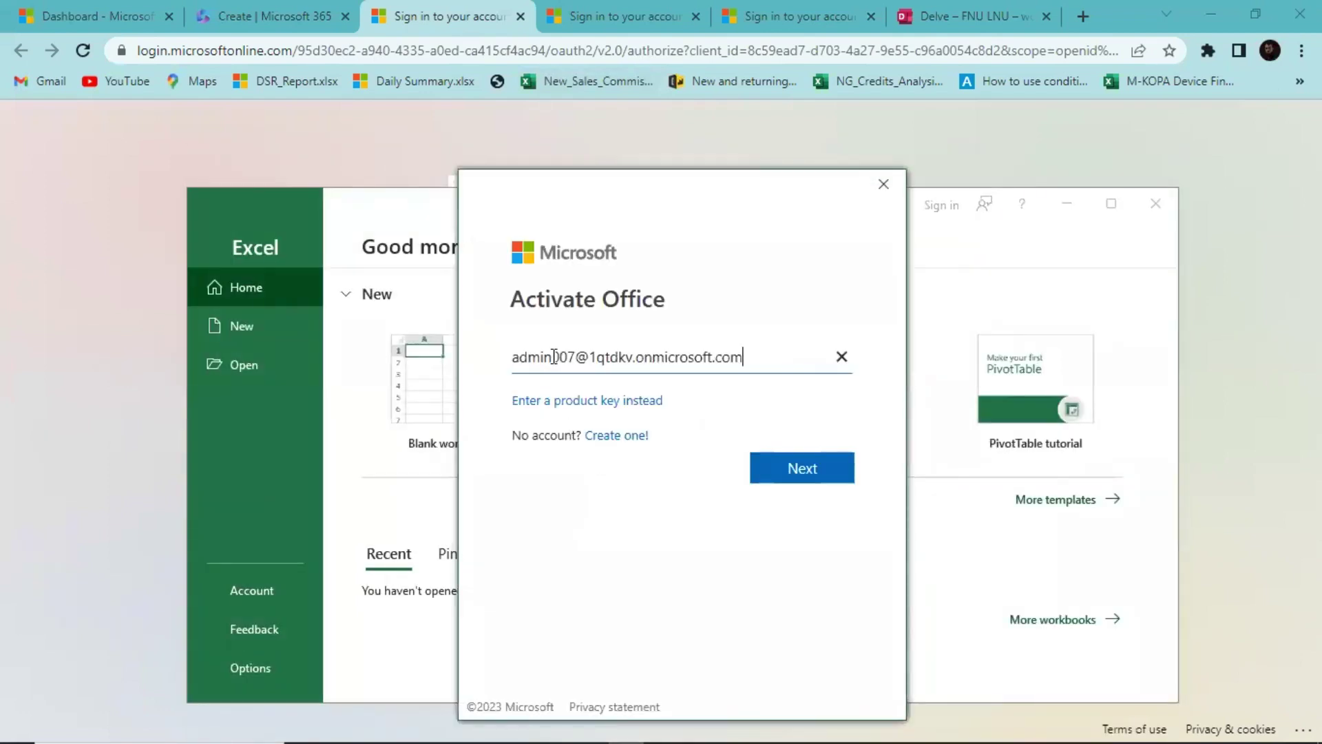
{"action": "left_click", "coordinate": [792, 473]}
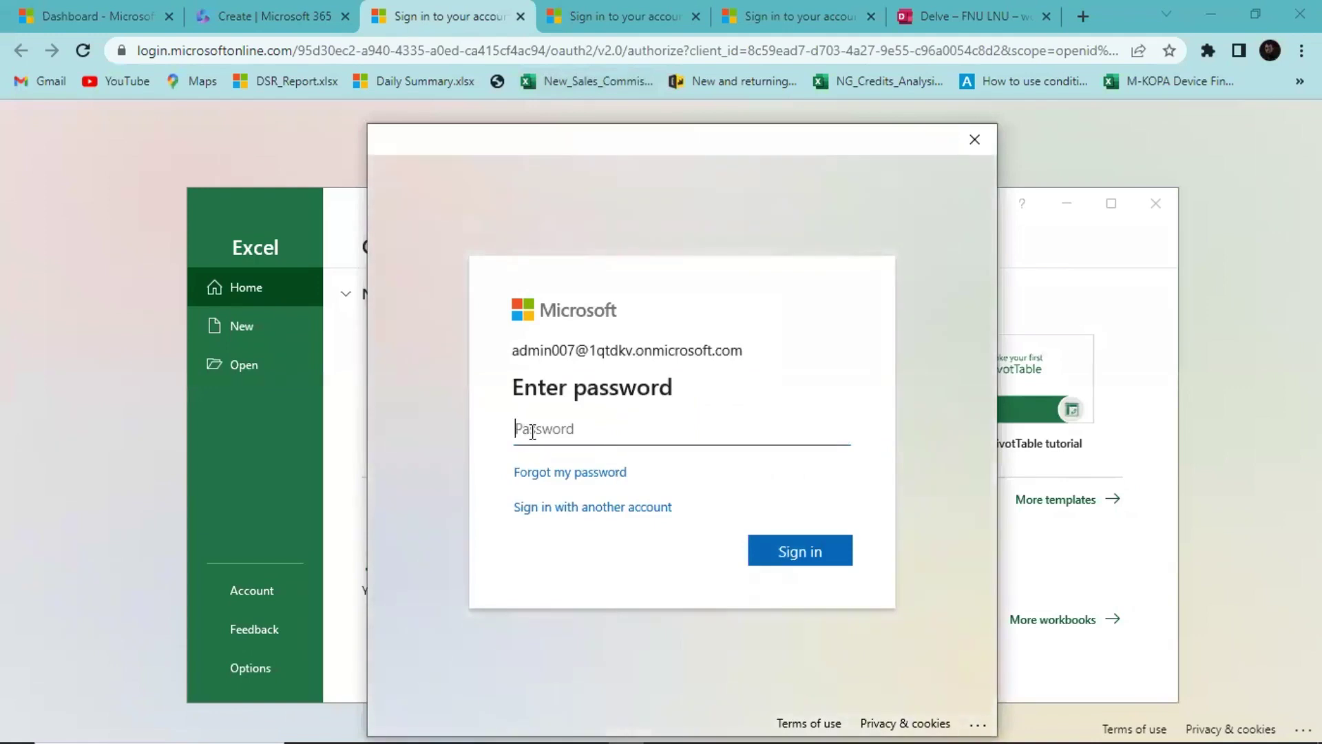
Step: Enter the account password, sign in, and choose Ask later for multifactor setup
{"action": "type", "text": "•"}
{"action": "key", "text": "Caps_Lock"}
{"action": "type", "text": "•"}
{"action": "key", "text": "Caps_Lock"}
{"action": "type", "text": "•••••••••••••"}
{"action": "left_click", "coordinate": [802, 550]}
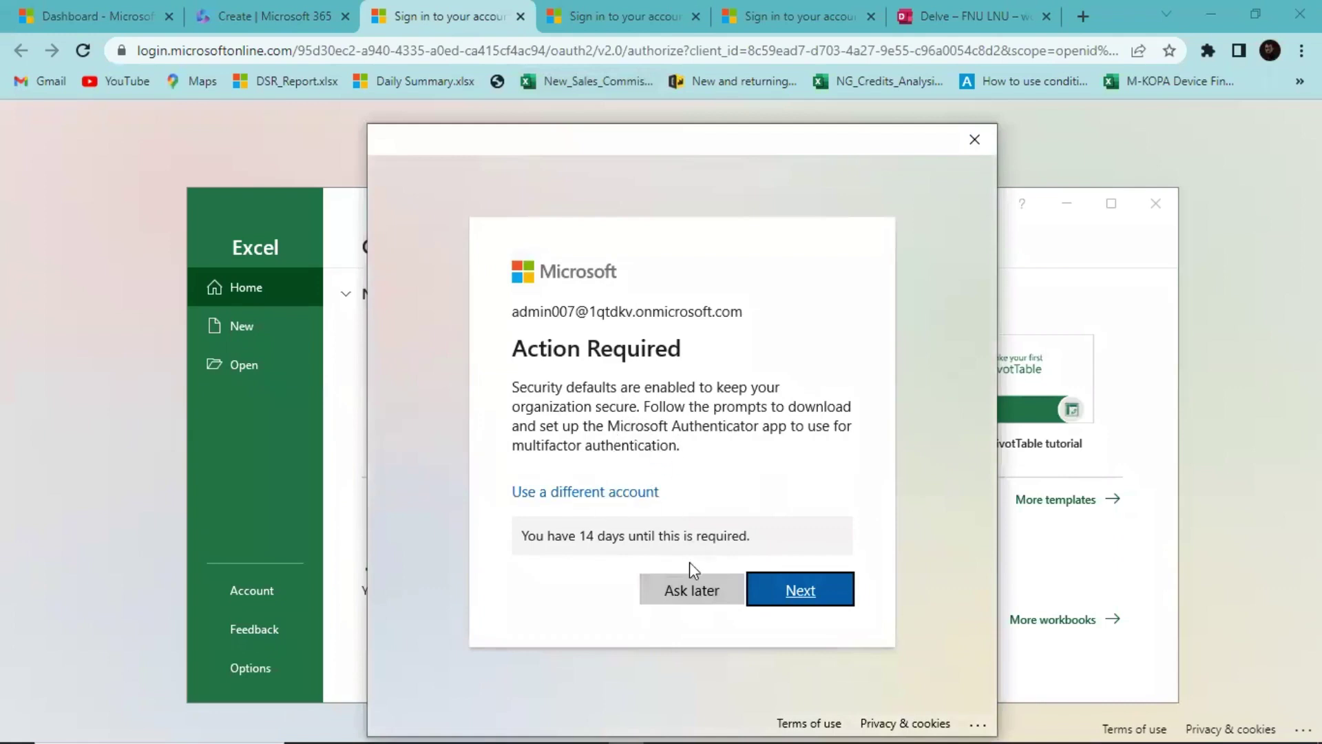
{"action": "left_click", "coordinate": [696, 592]}
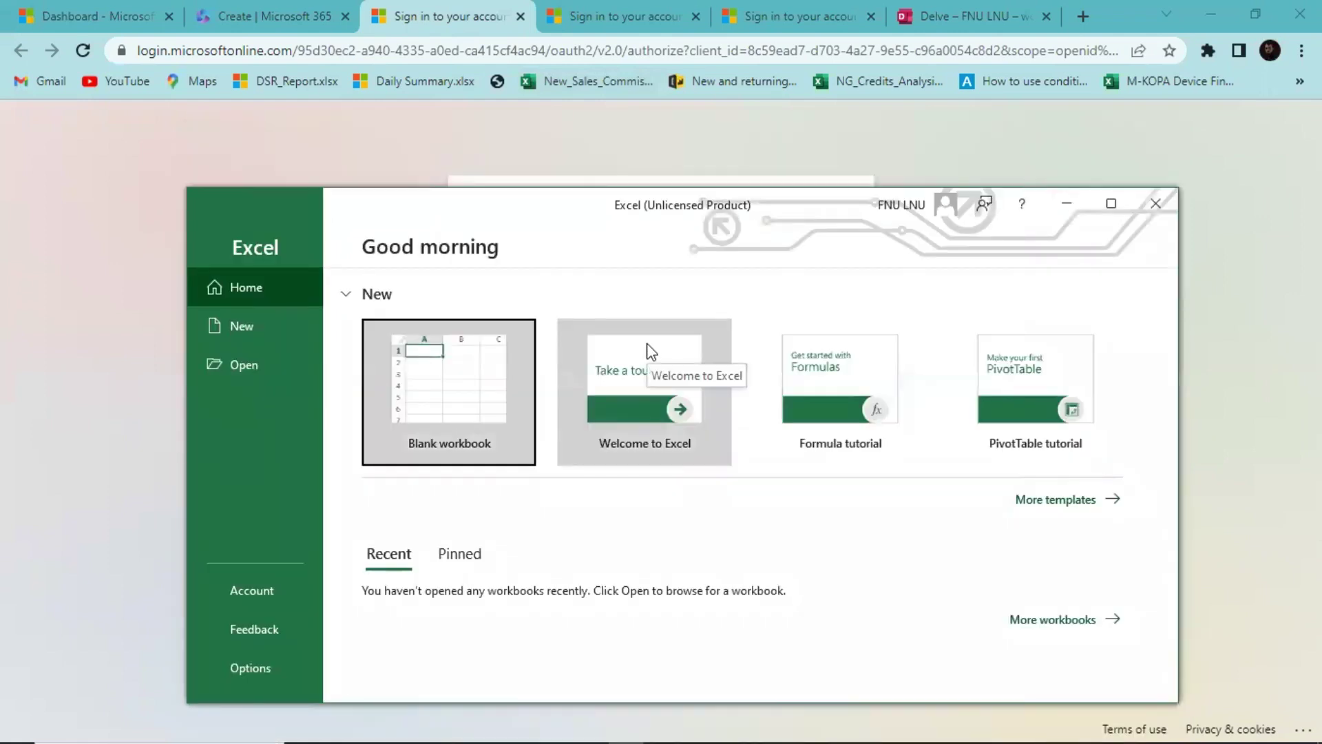
Step: Maximize Excel, verify the Microsoft 365 Apps for enterprise licence on Account, then create a blank workbook
{"action": "left_click", "coordinate": [1111, 204]}
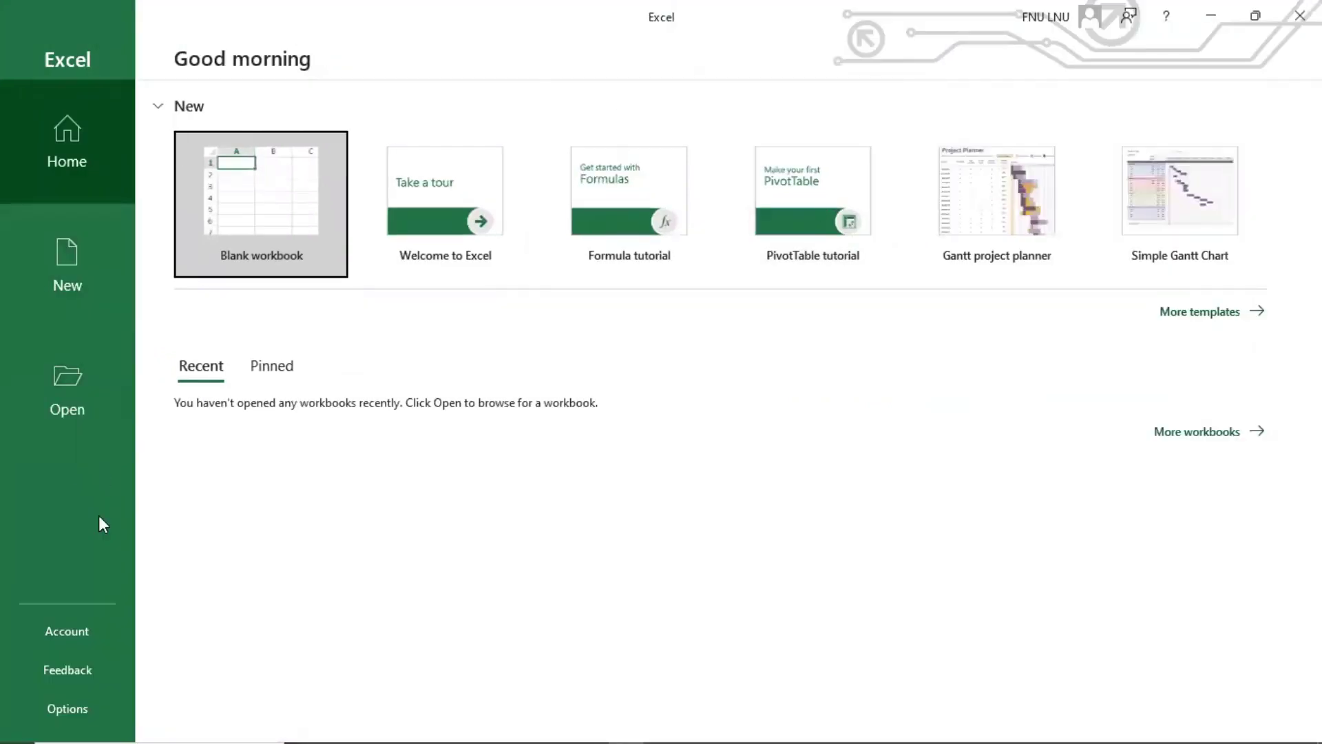
{"action": "left_click", "coordinate": [91, 631]}
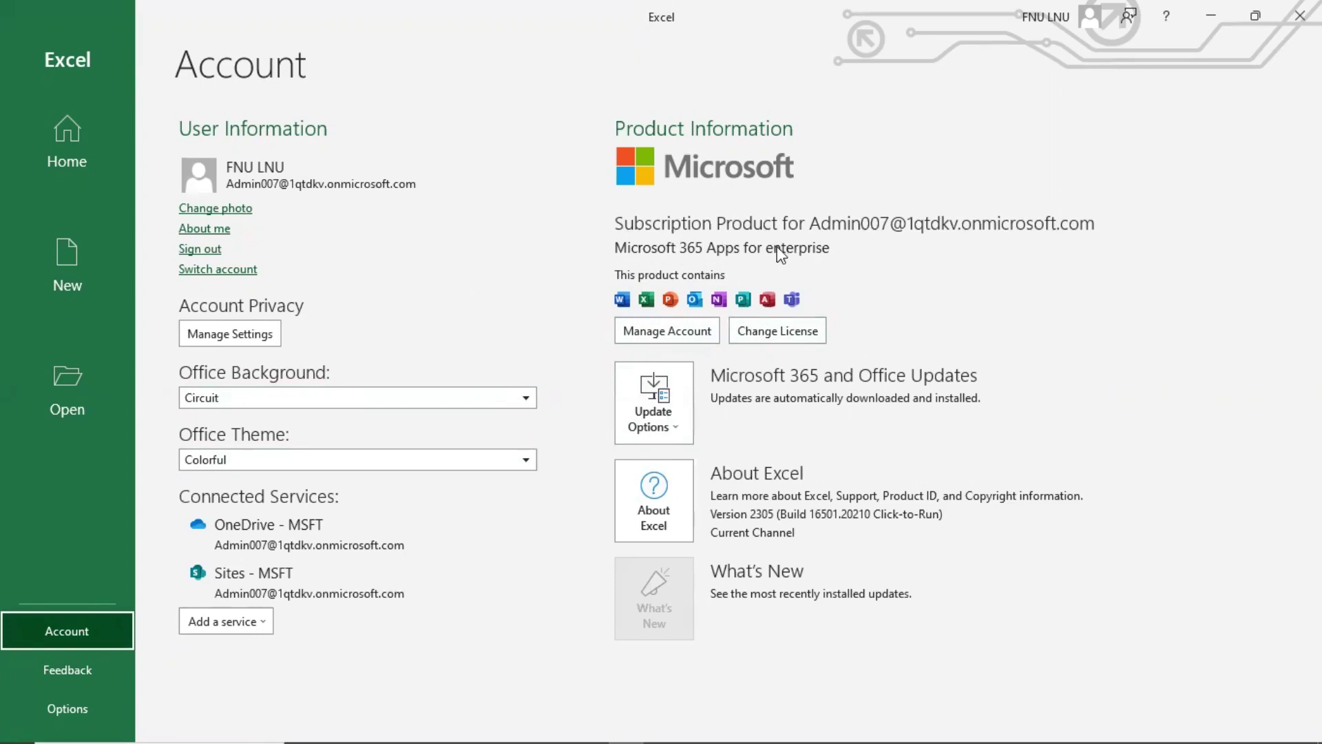
{"action": "left_click", "coordinate": [71, 139]}
{"action": "left_click", "coordinate": [258, 190]}
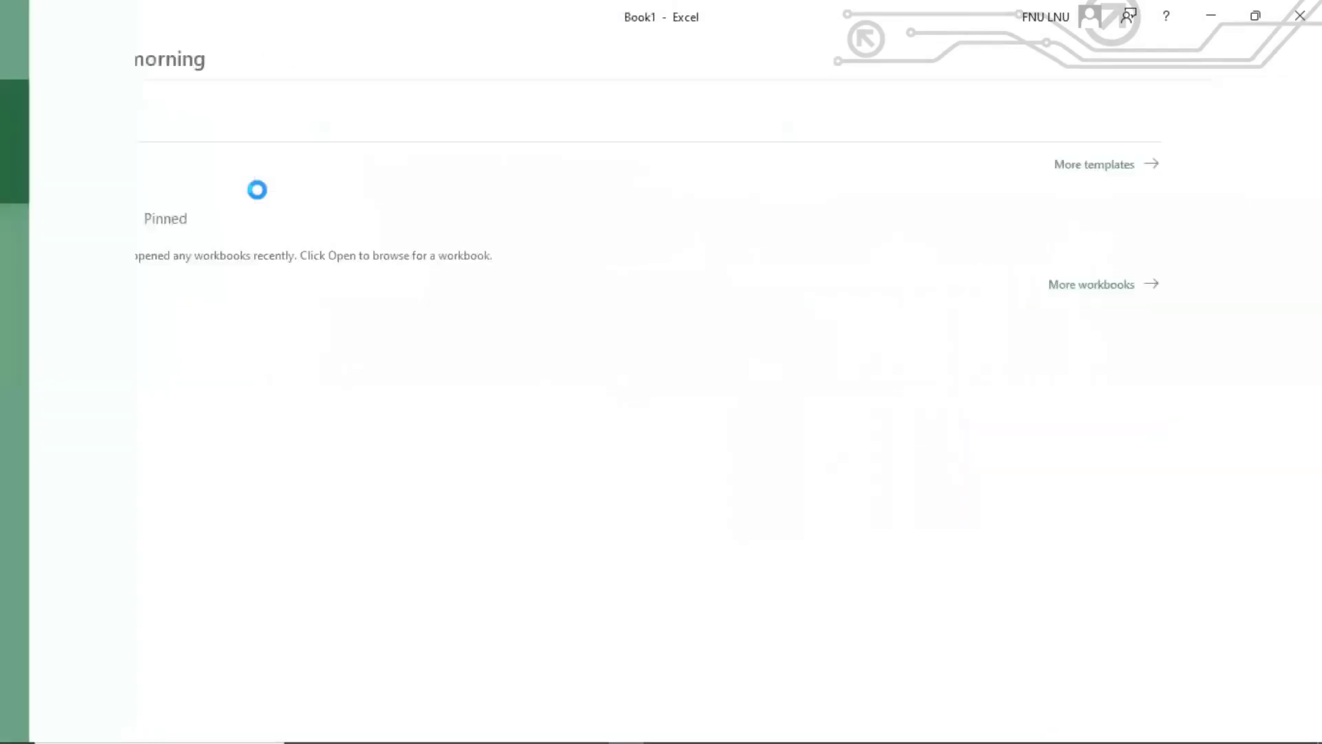
{"action": "left_click", "coordinate": [307, 292]}
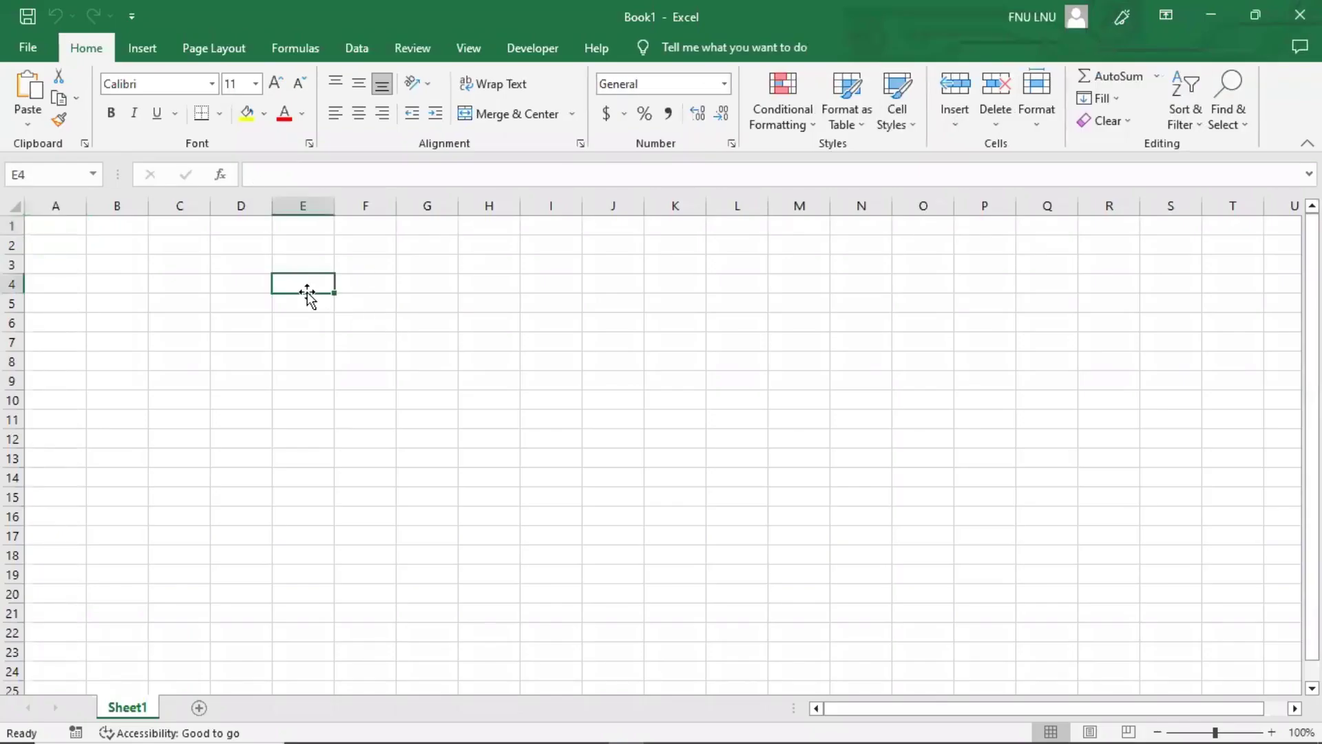
{"action": "type", "text": "="}
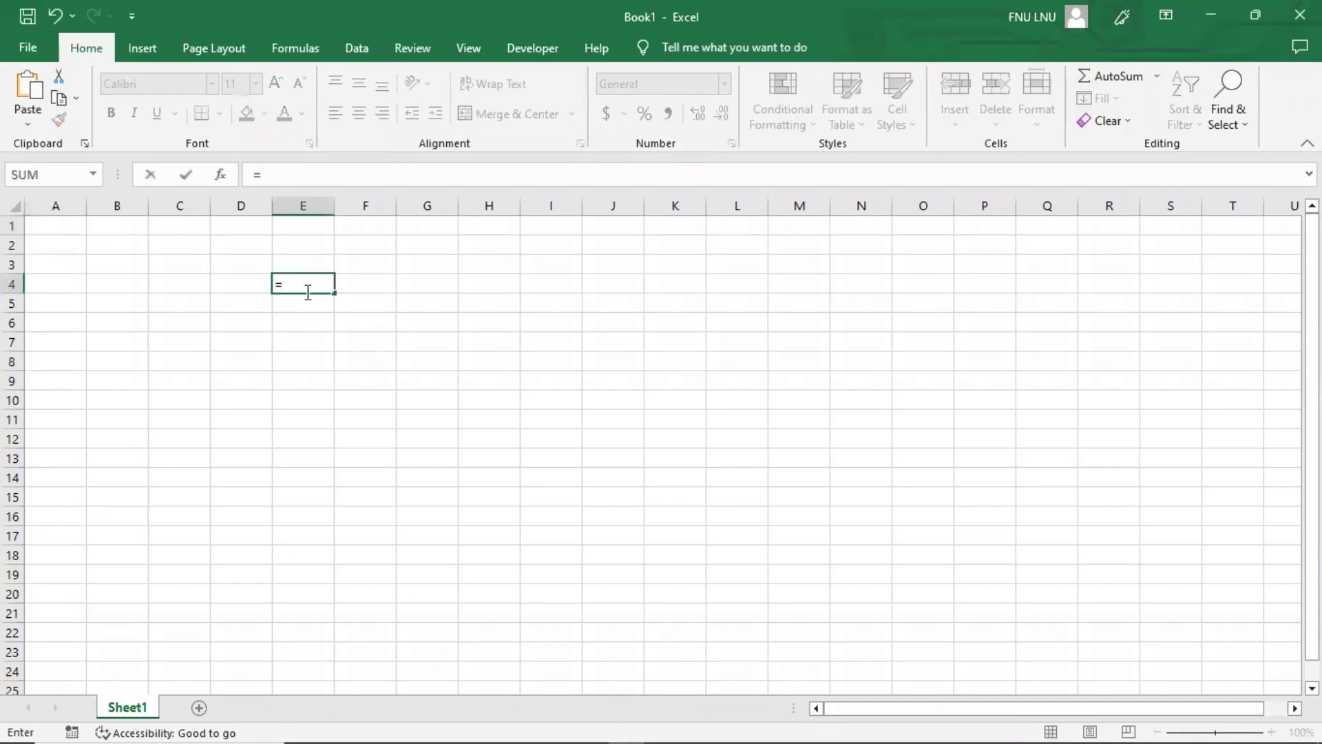
{"action": "type", "text": "xlo"}
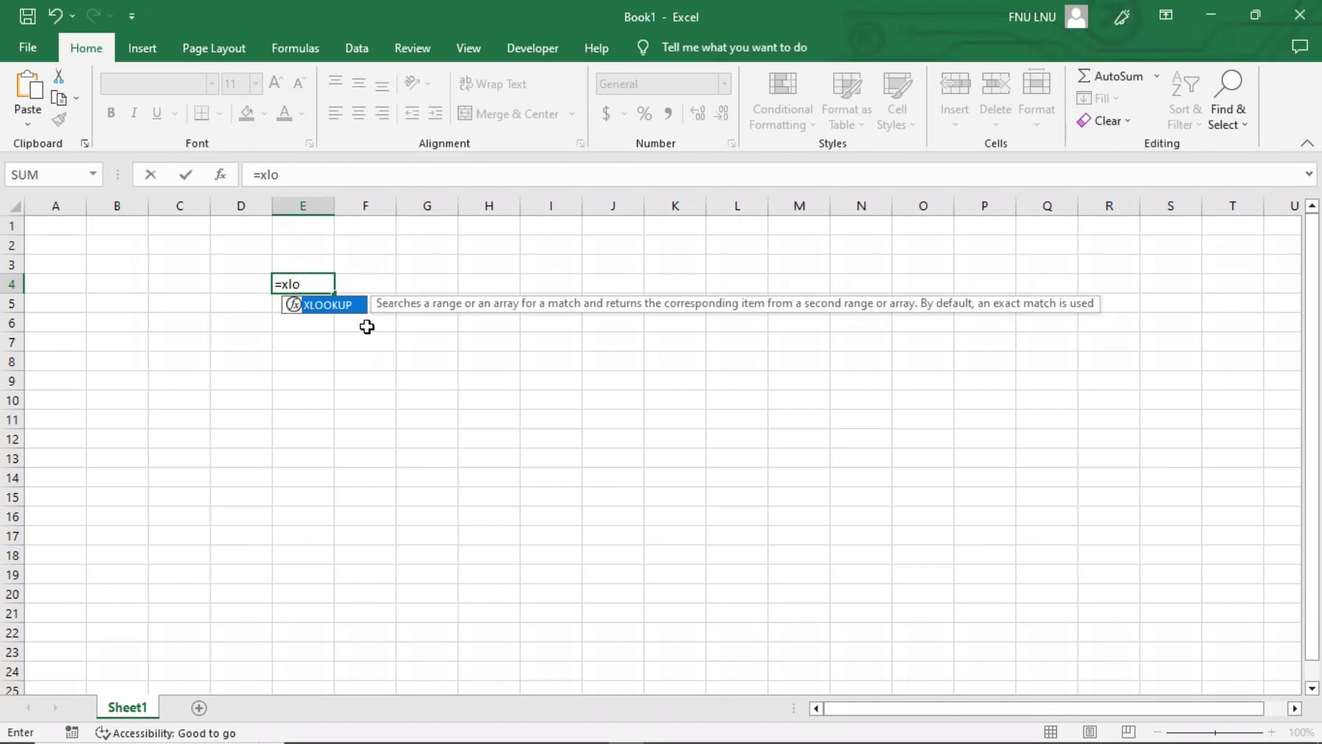
{"action": "left_click", "coordinate": [384, 360]}
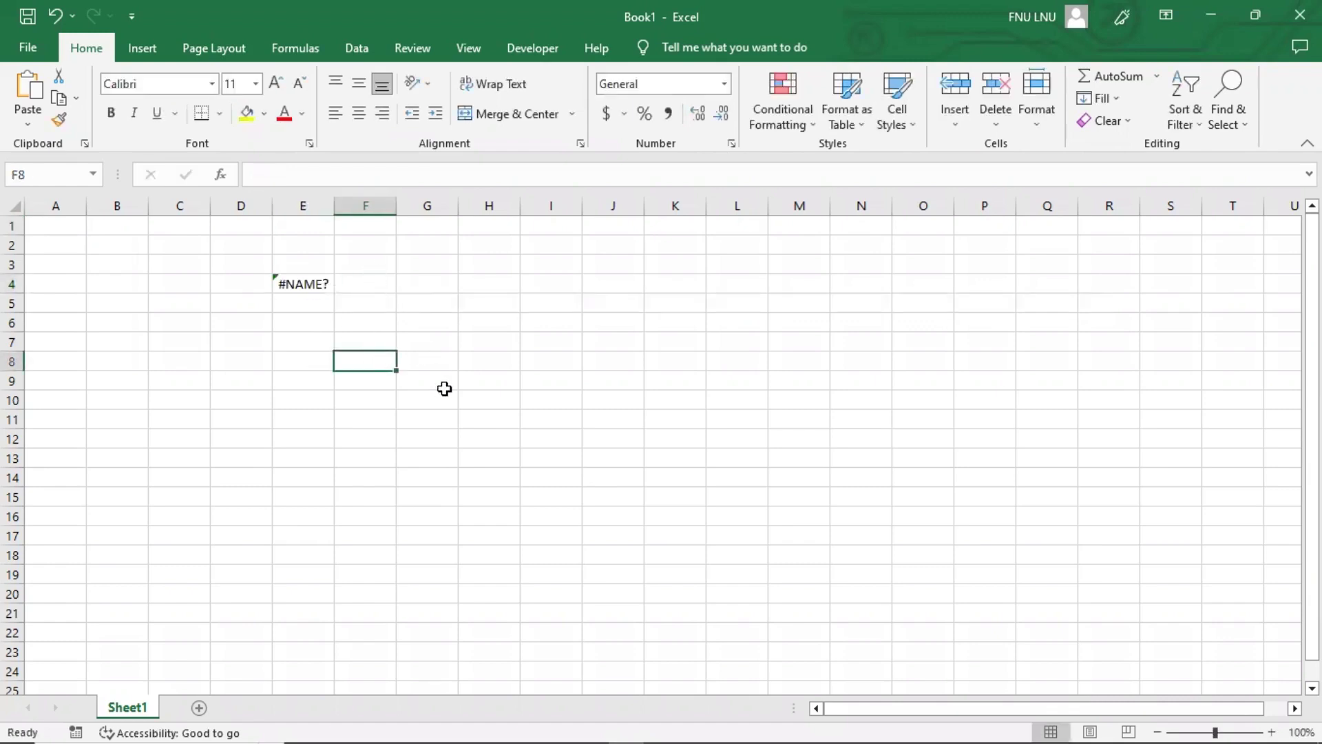
{"action": "left_click", "coordinate": [319, 292]}
{"action": "key", "text": "Delete"}
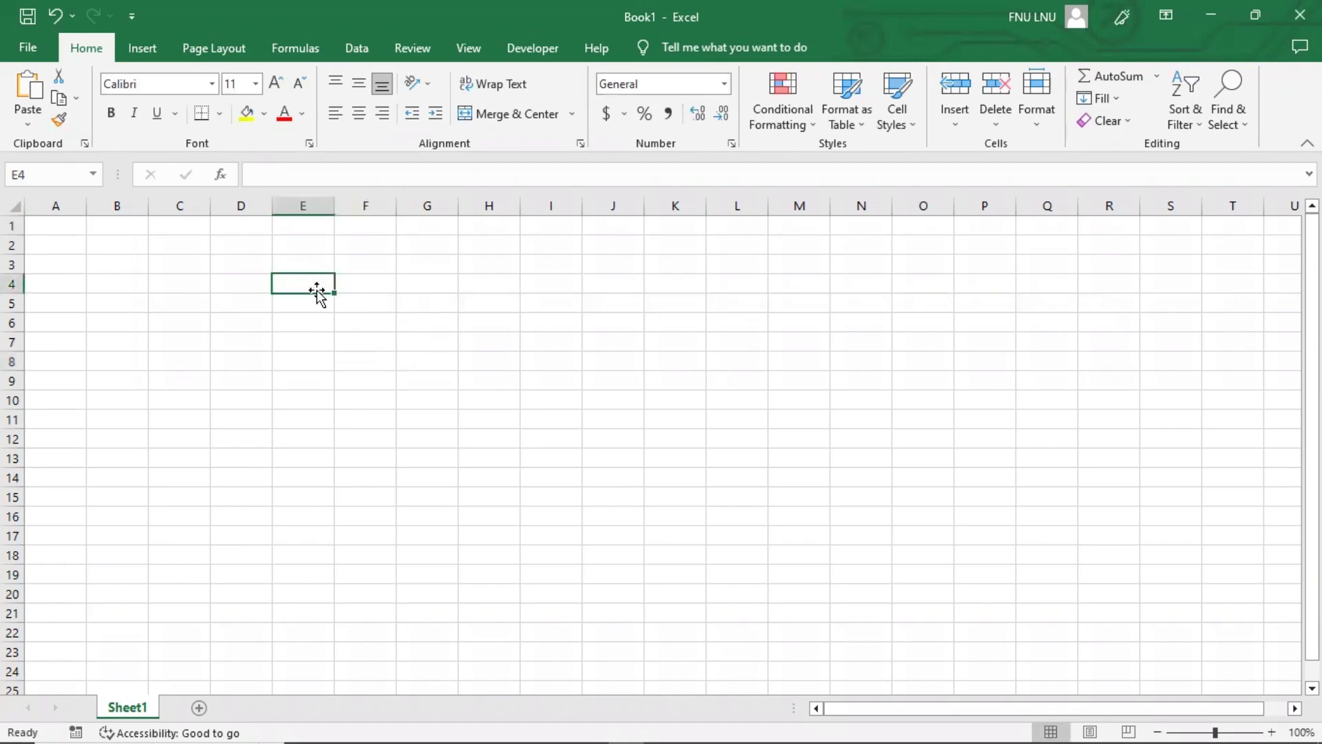
Step: From the Create | Microsoft 365 tab, go to Admin and open Users > Active users
{"action": "left_click", "coordinate": [587, 727]}
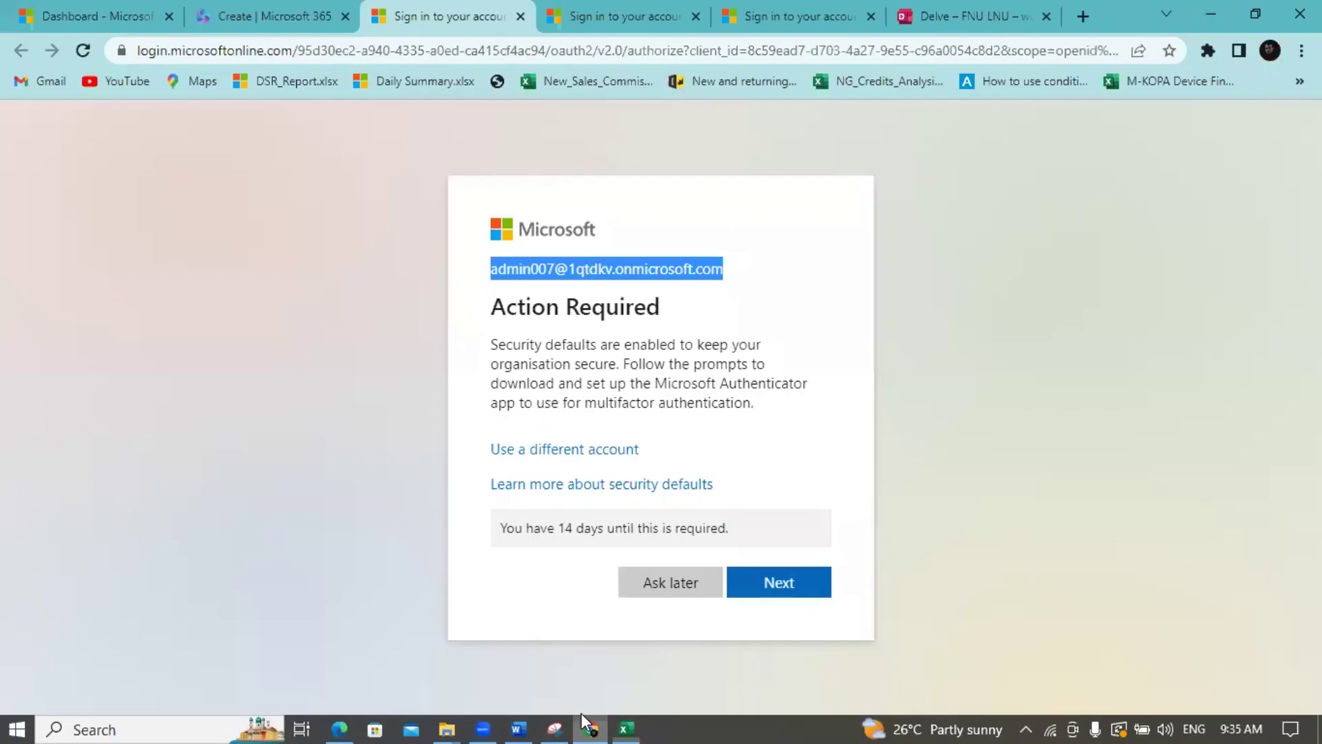
{"action": "left_click", "coordinate": [276, 28]}
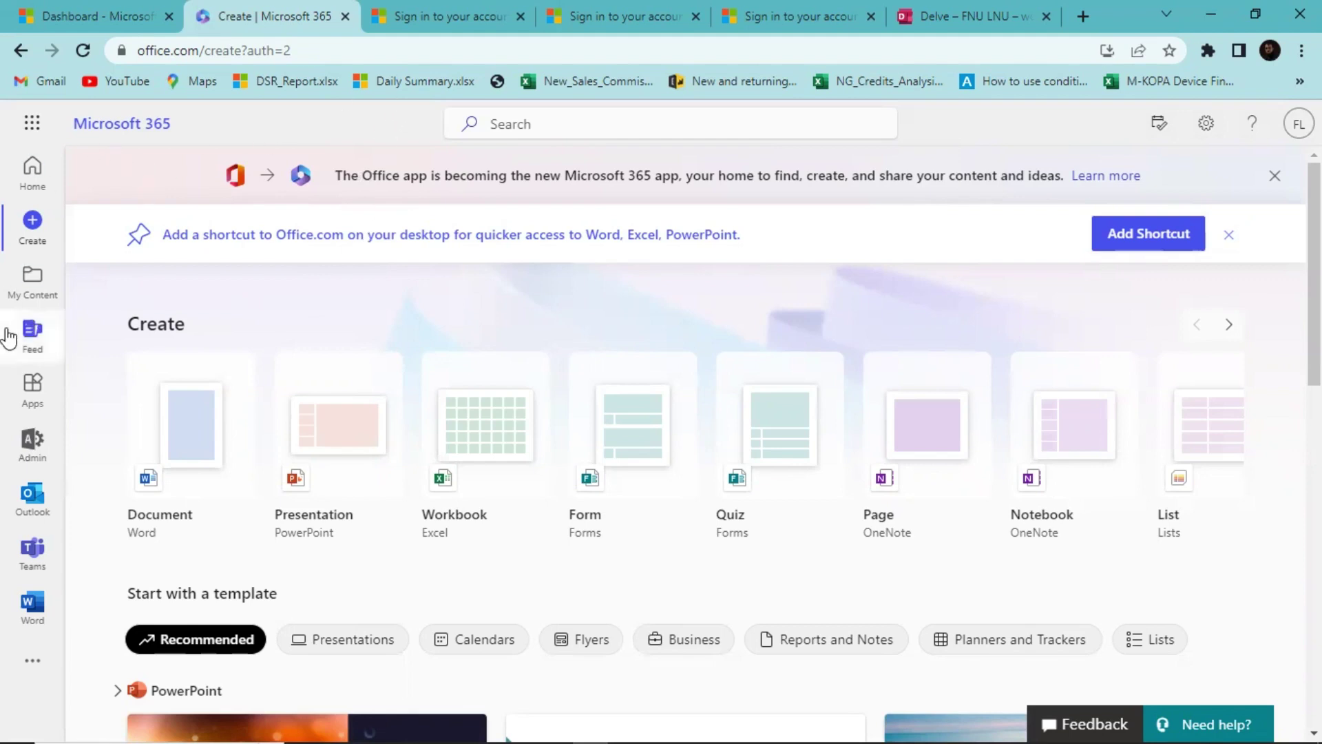
{"action": "left_click", "coordinate": [35, 448]}
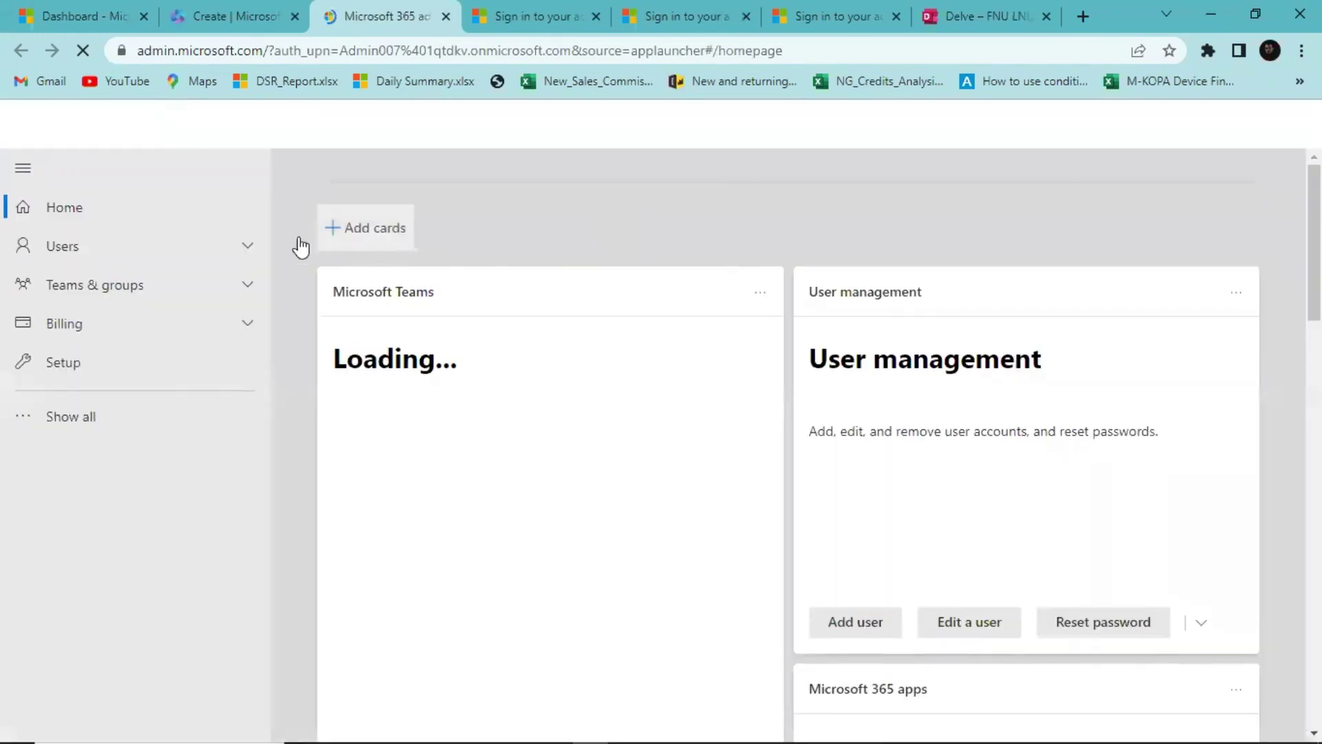
{"action": "left_click", "coordinate": [237, 252]}
{"action": "left_click", "coordinate": [124, 286]}
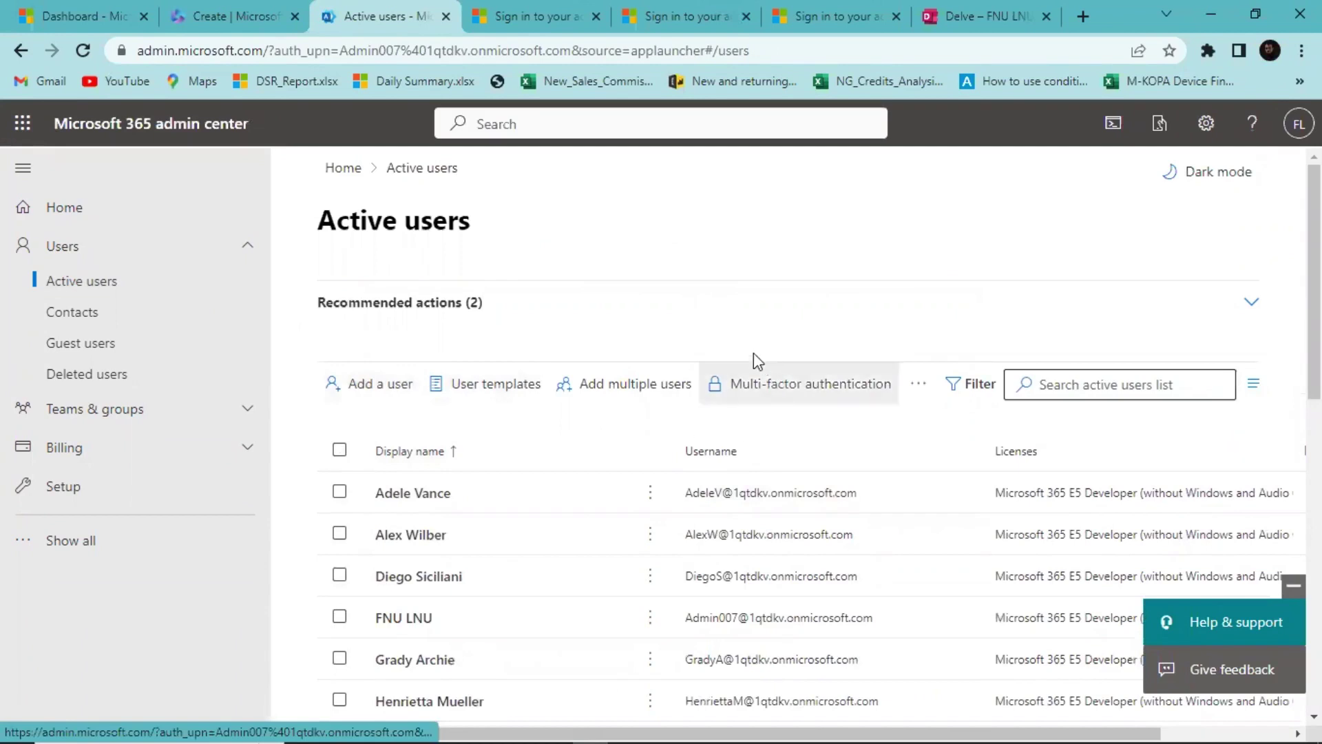
{"action": "mouse_move", "coordinate": [586, 721]}
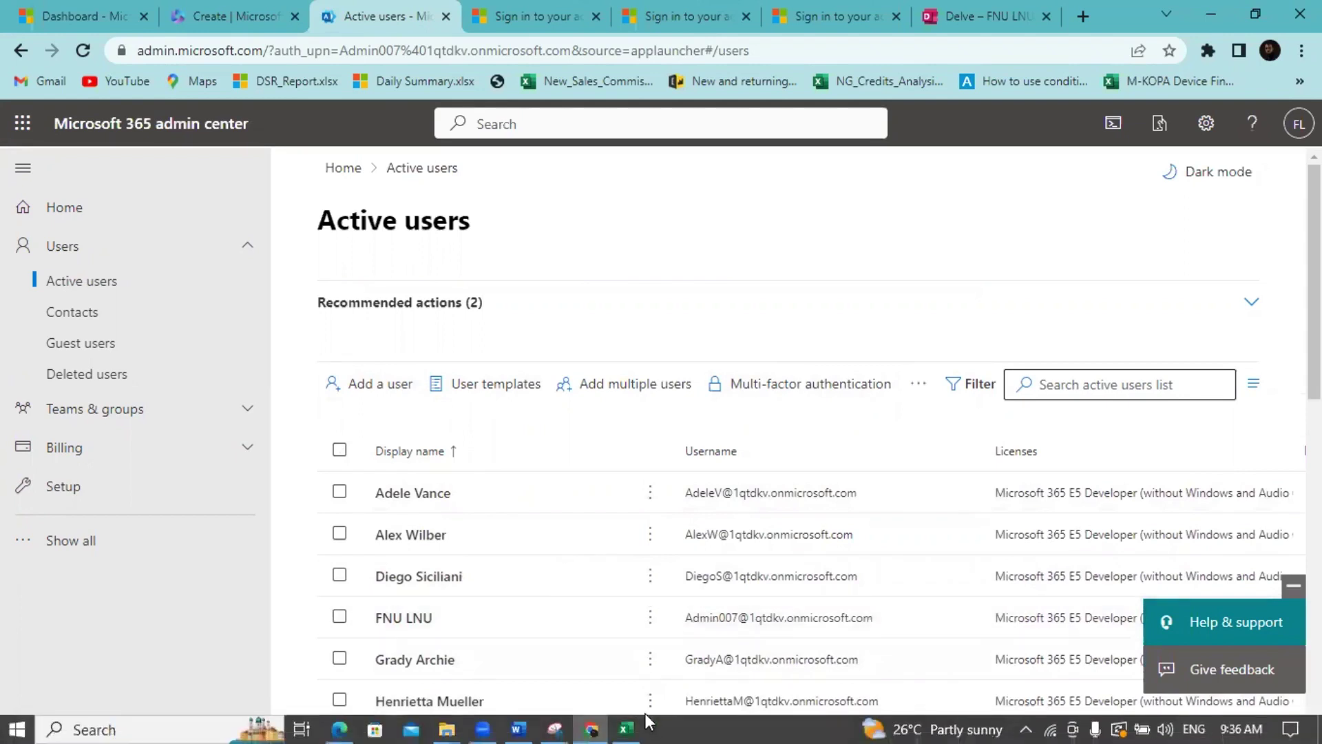
{"action": "left_click", "coordinate": [555, 715]}
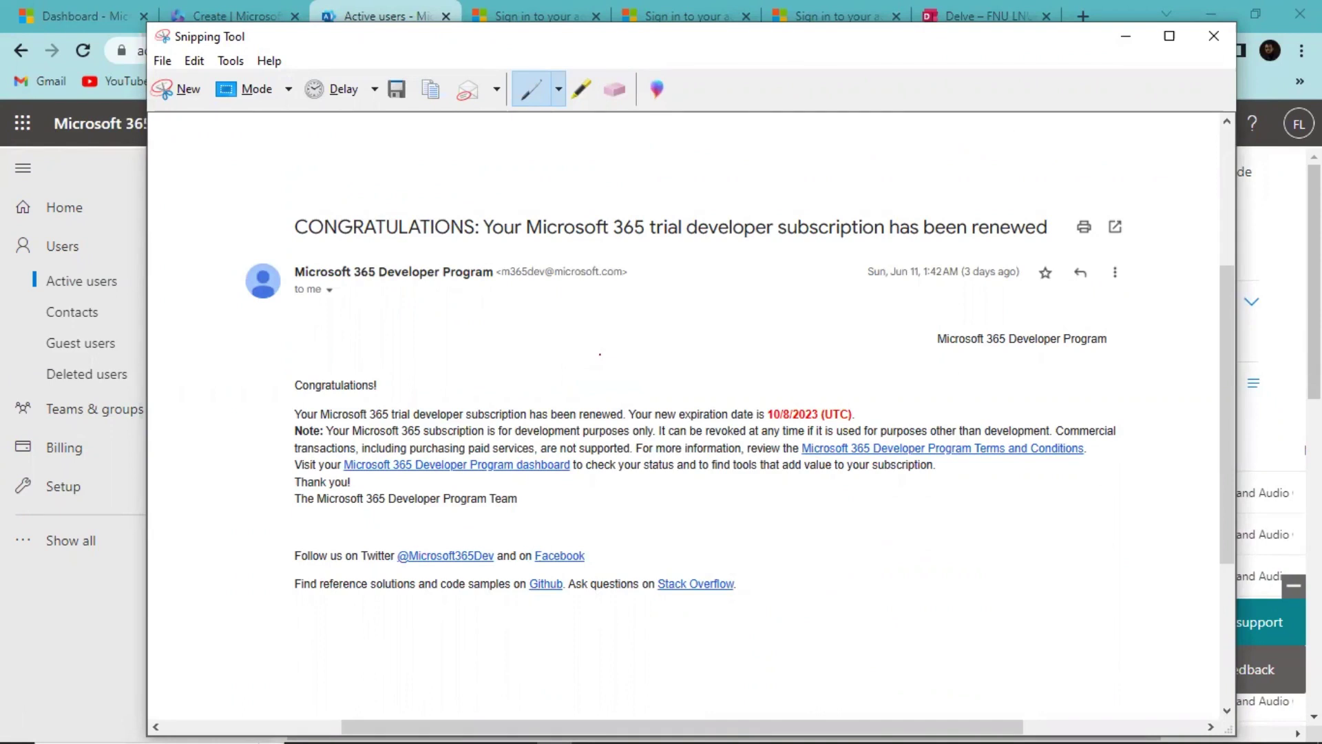
{"action": "left_click", "coordinate": [1125, 34]}
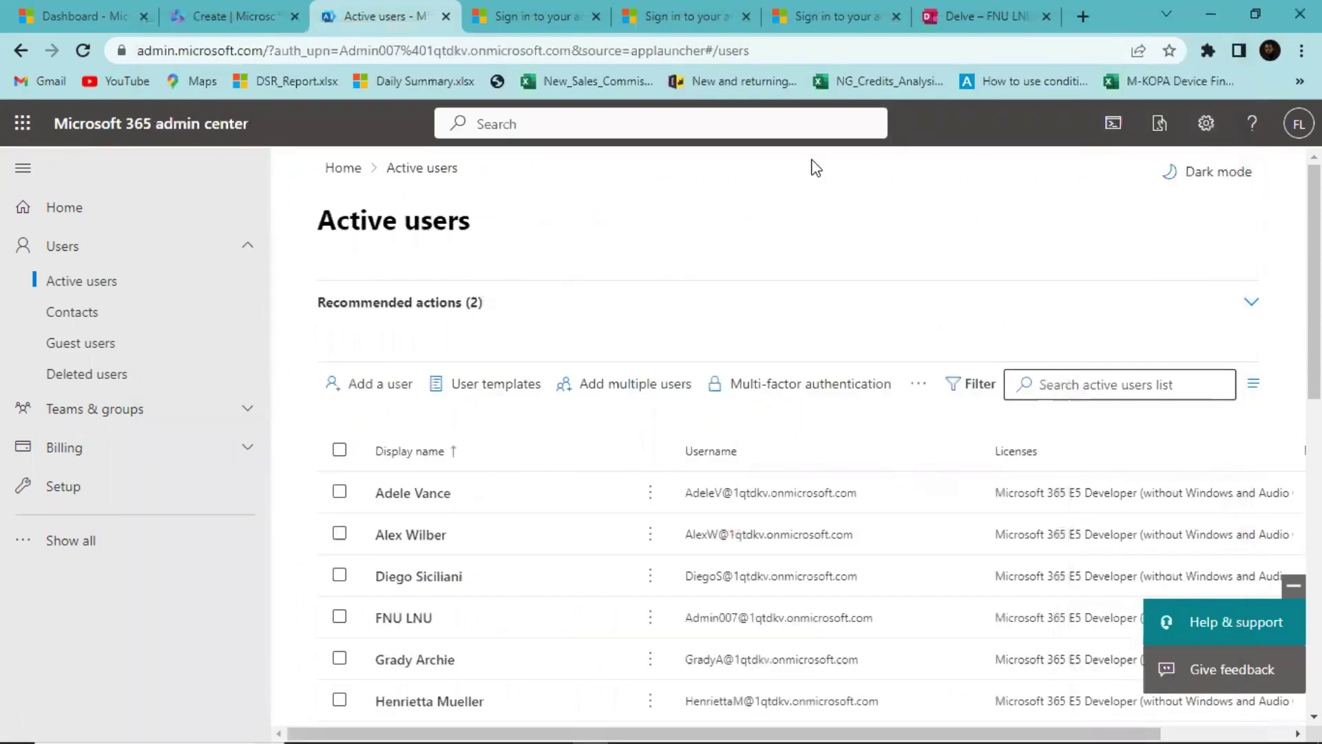